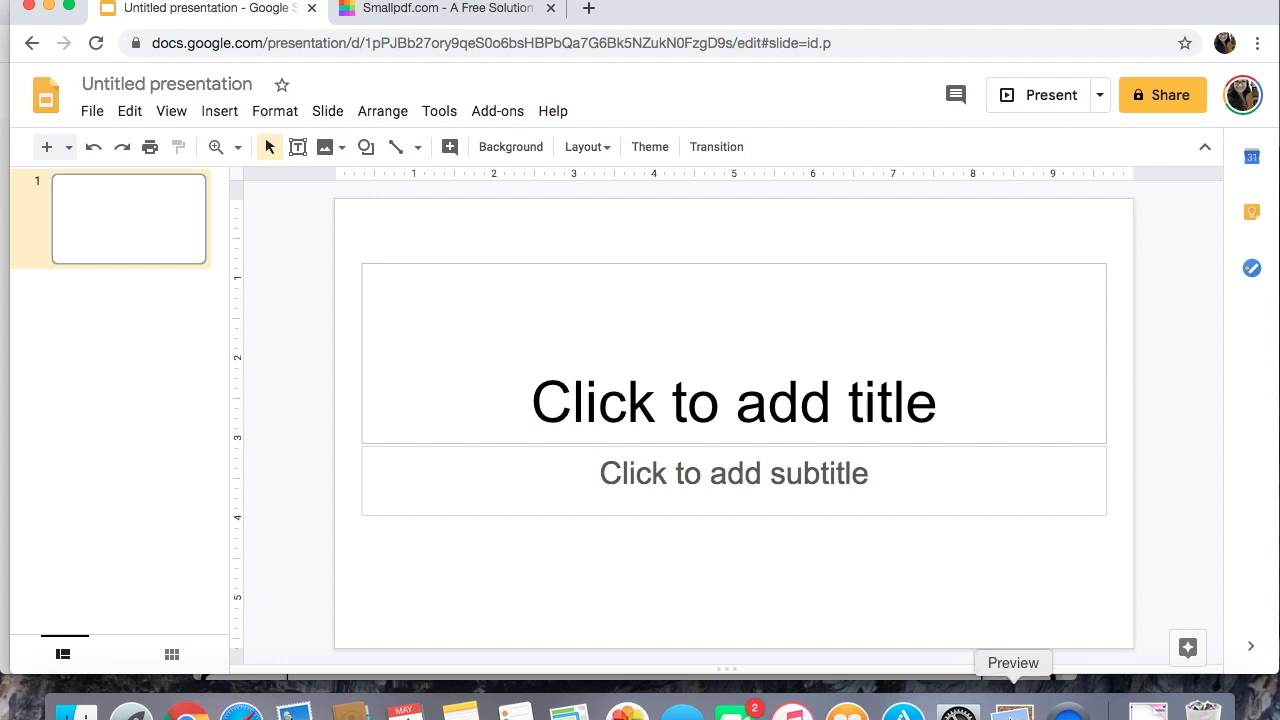
# - Open the David Wore His Own Armor PDF in Preview and look over its full cover page
pyautogui.click(1012, 708)
pyautogui.scroll(15, 705, 421)
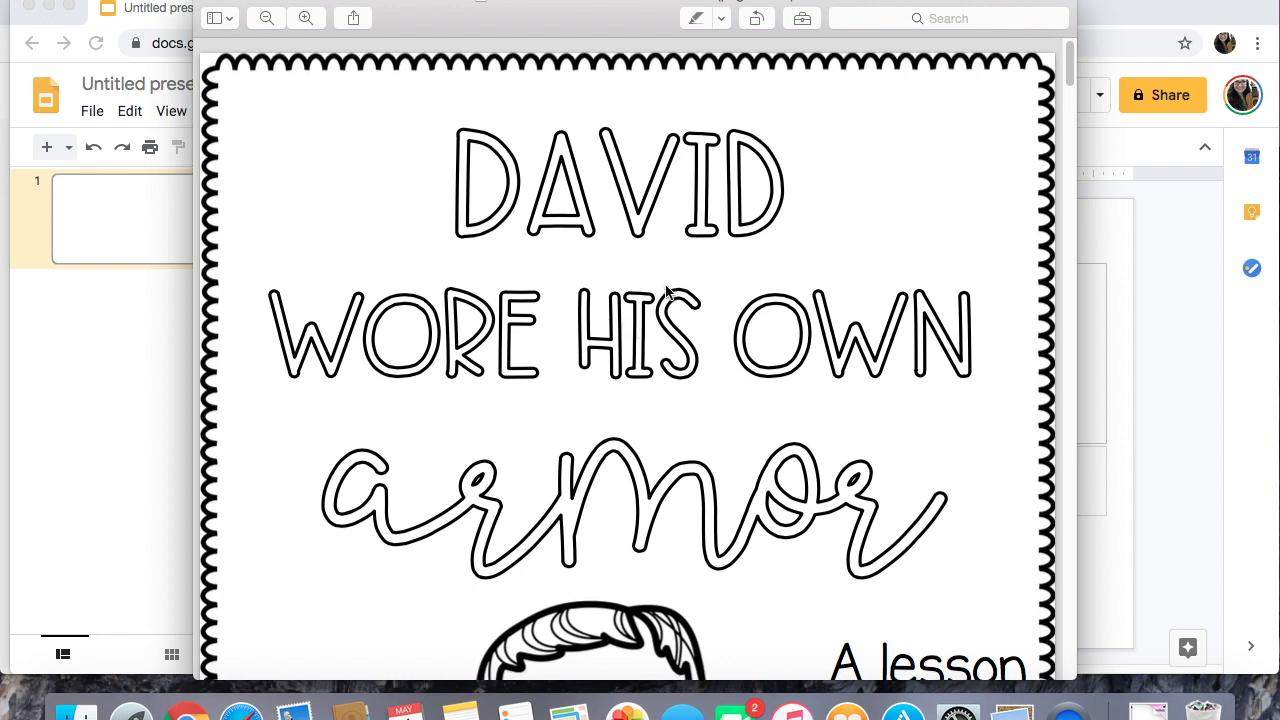
pyautogui.scroll(-3, 636, 376)
pyautogui.scroll(-15, 636, 376)
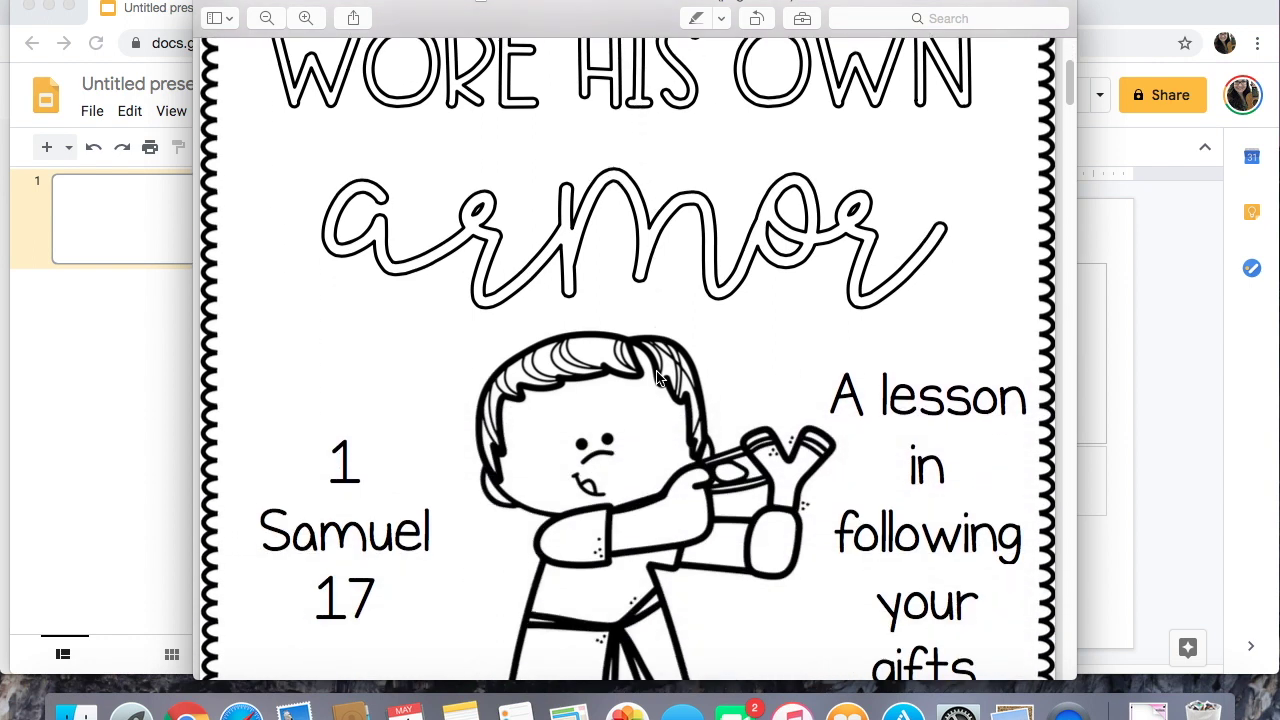
pyautogui.scroll(5, 658, 372)
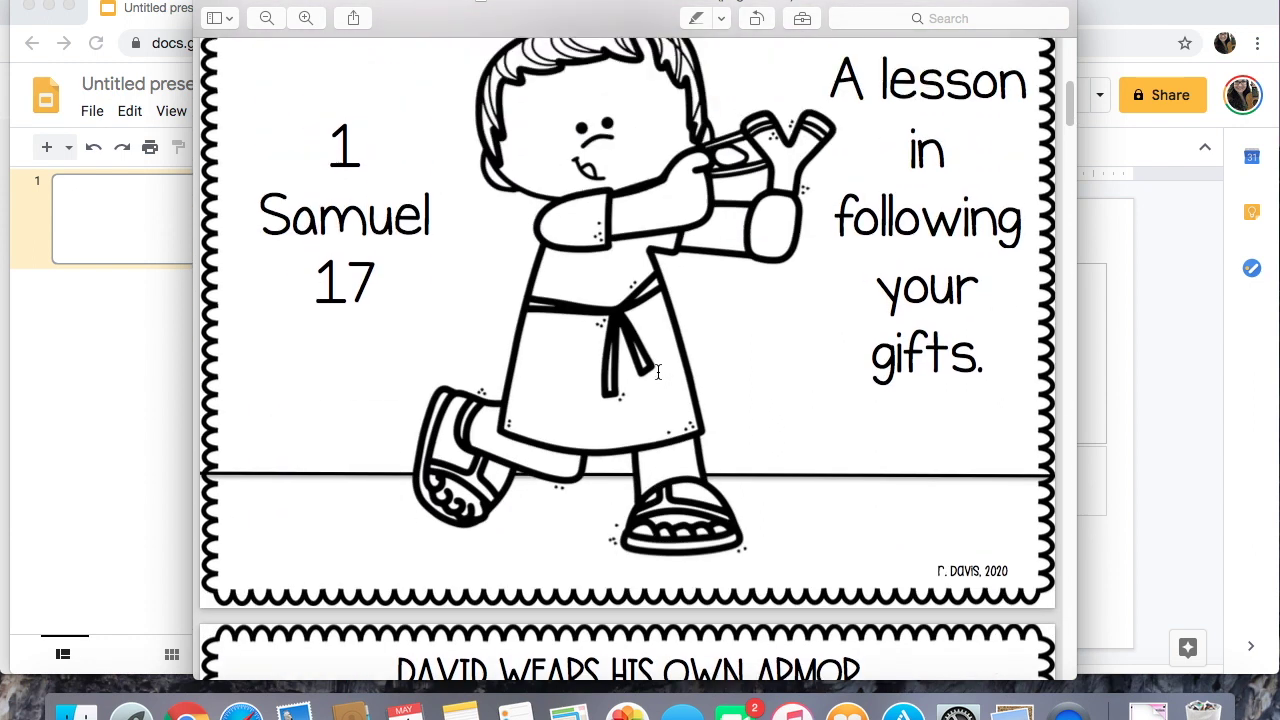
pyautogui.scroll(12, 638, 264)
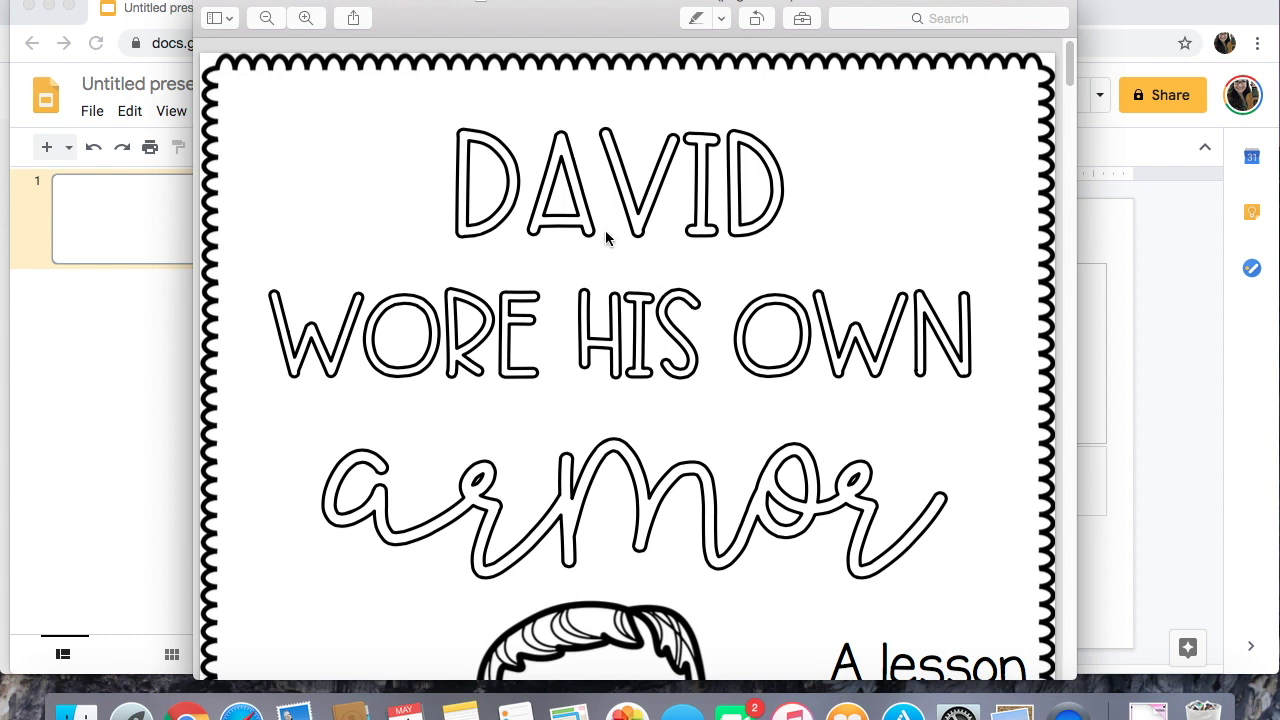
pyautogui.scroll(-3, 612, 250)
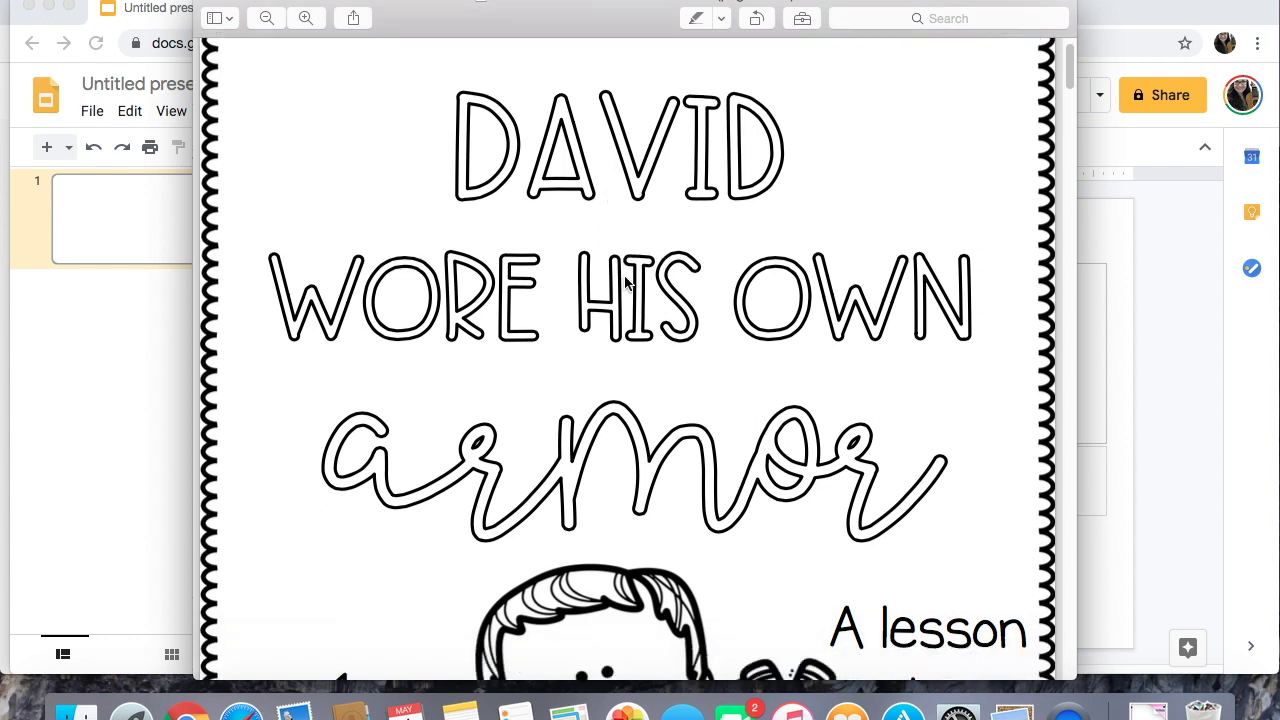
pyautogui.scroll(-5, 624, 283)
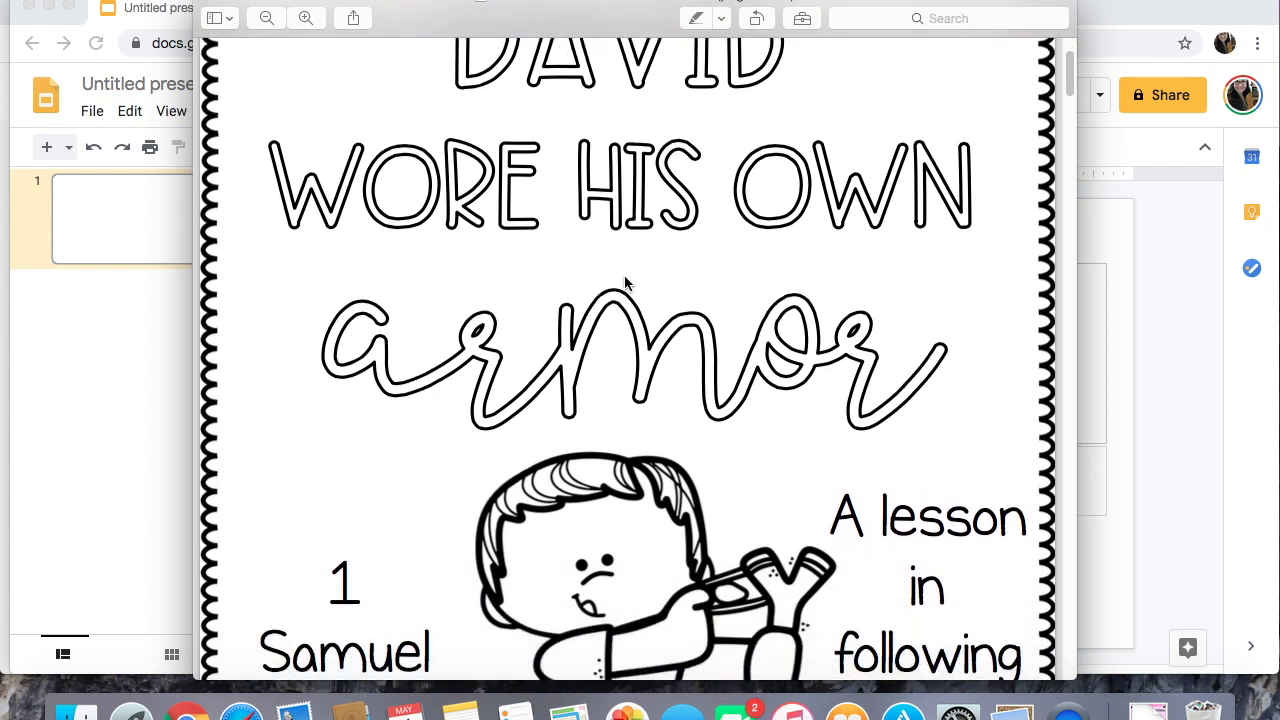
pyautogui.scroll(-2, 626, 283)
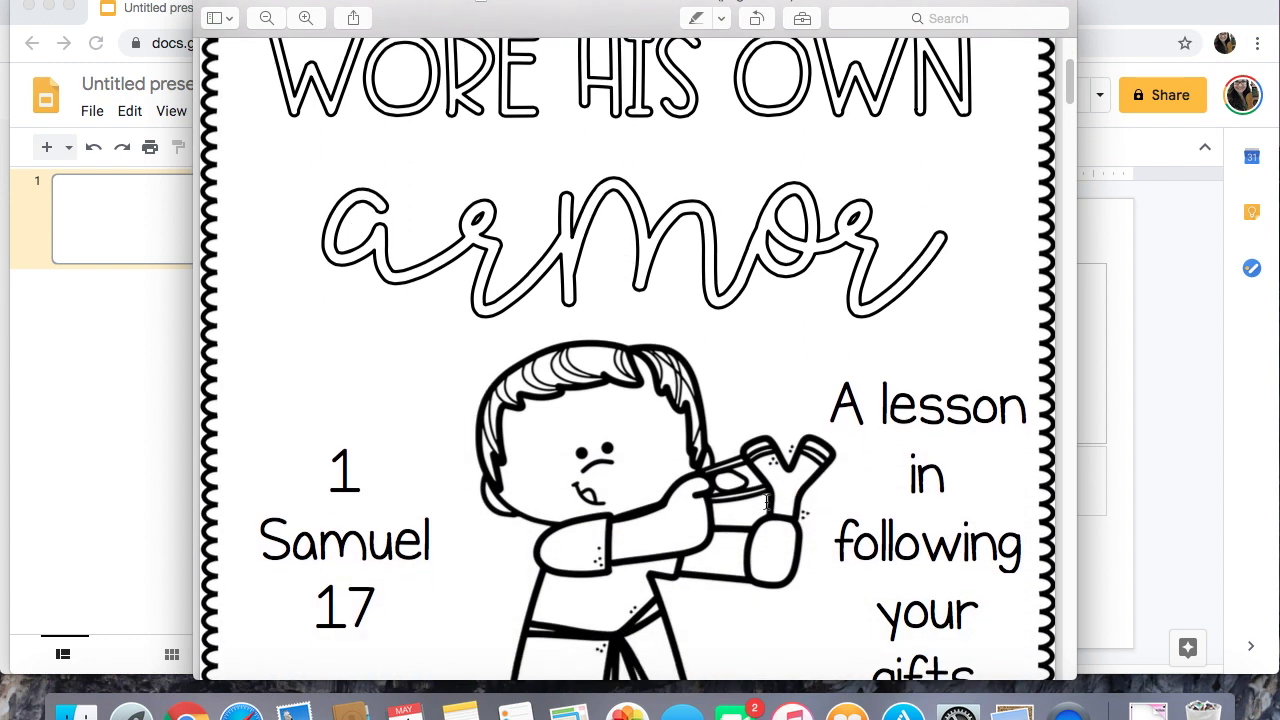
pyautogui.scroll(3, 630, 425)
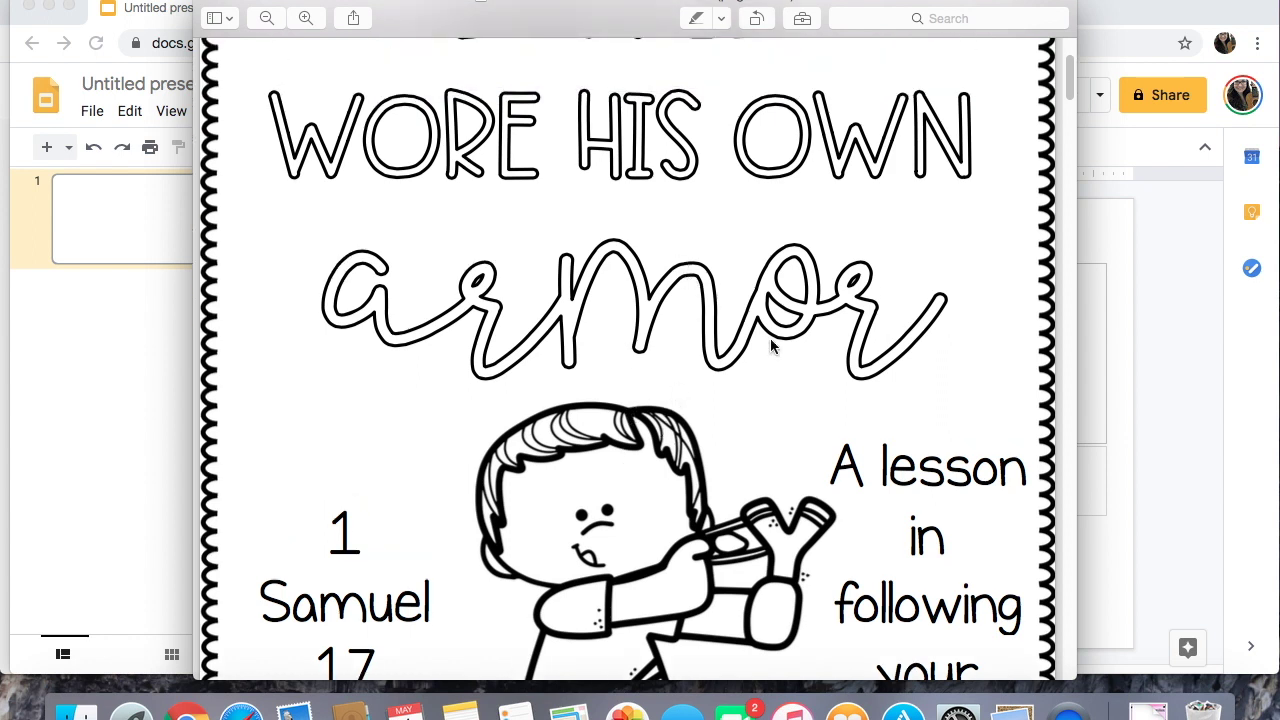
pyautogui.click(266, 18)
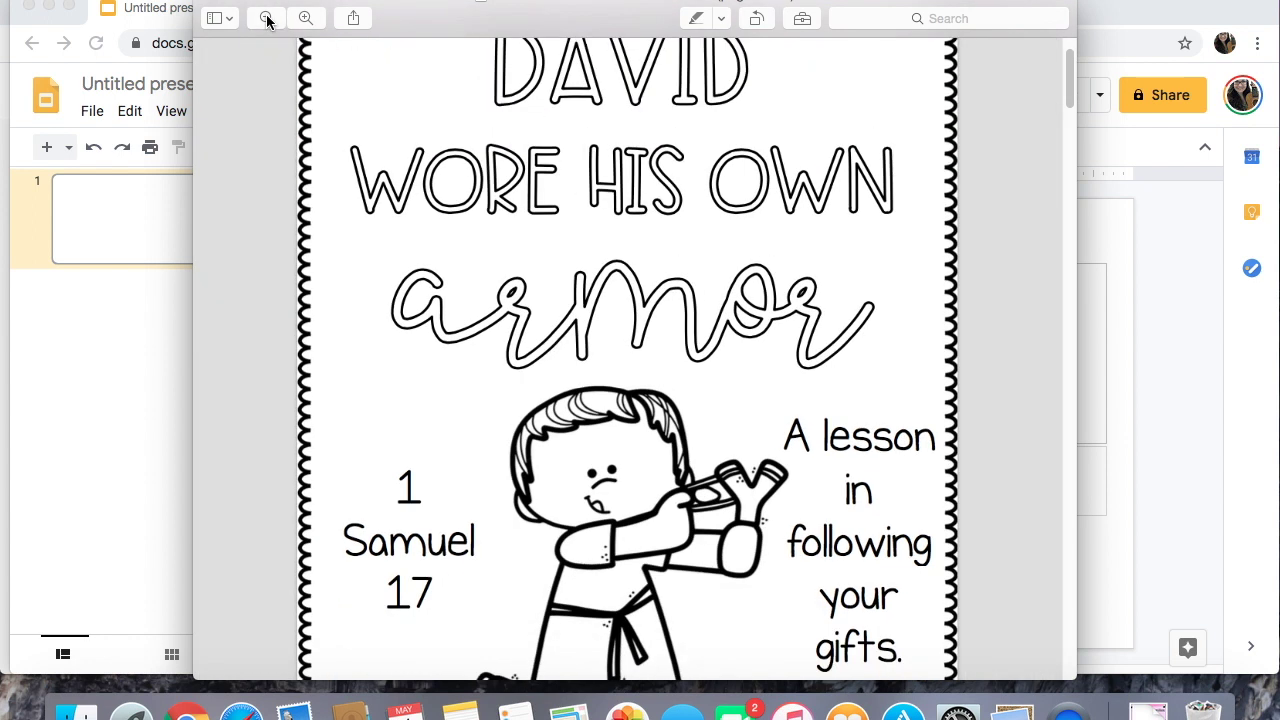
pyautogui.click(266, 18)
pyautogui.click(266, 18)
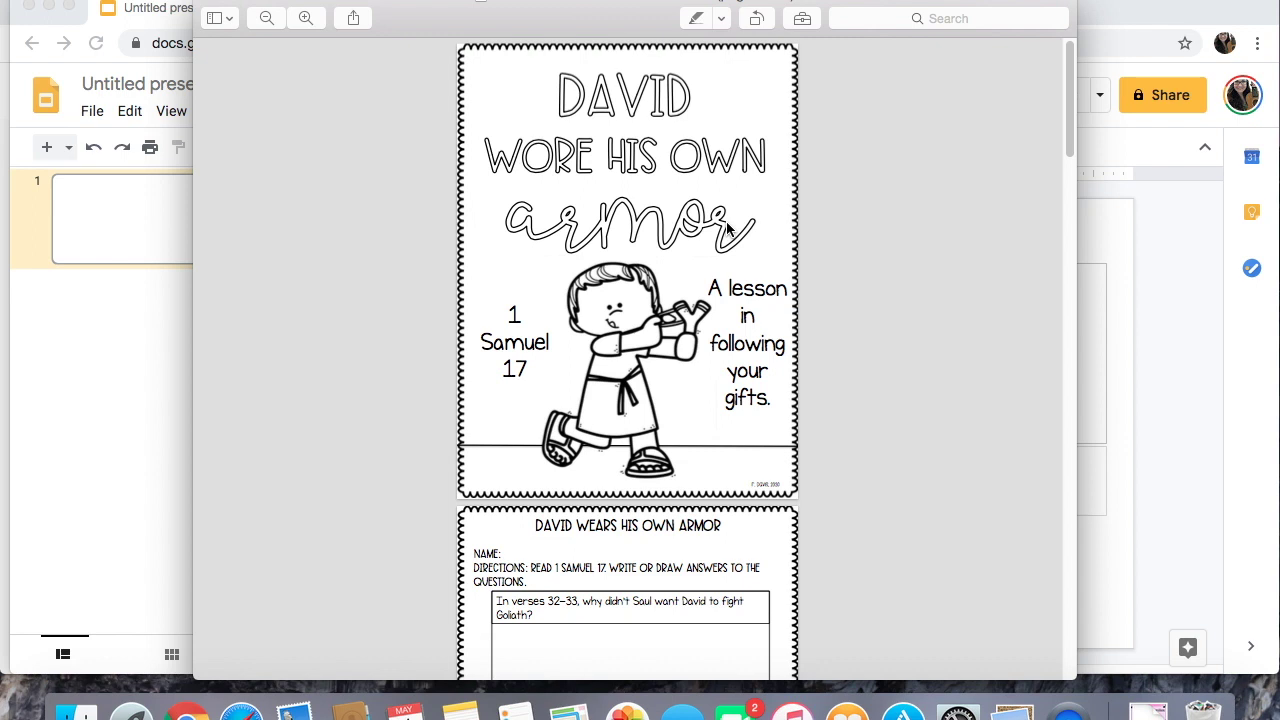
# - Switch to the browser and look over the PDF conversion tools on Smallpdf
pyautogui.press('super+Tab')
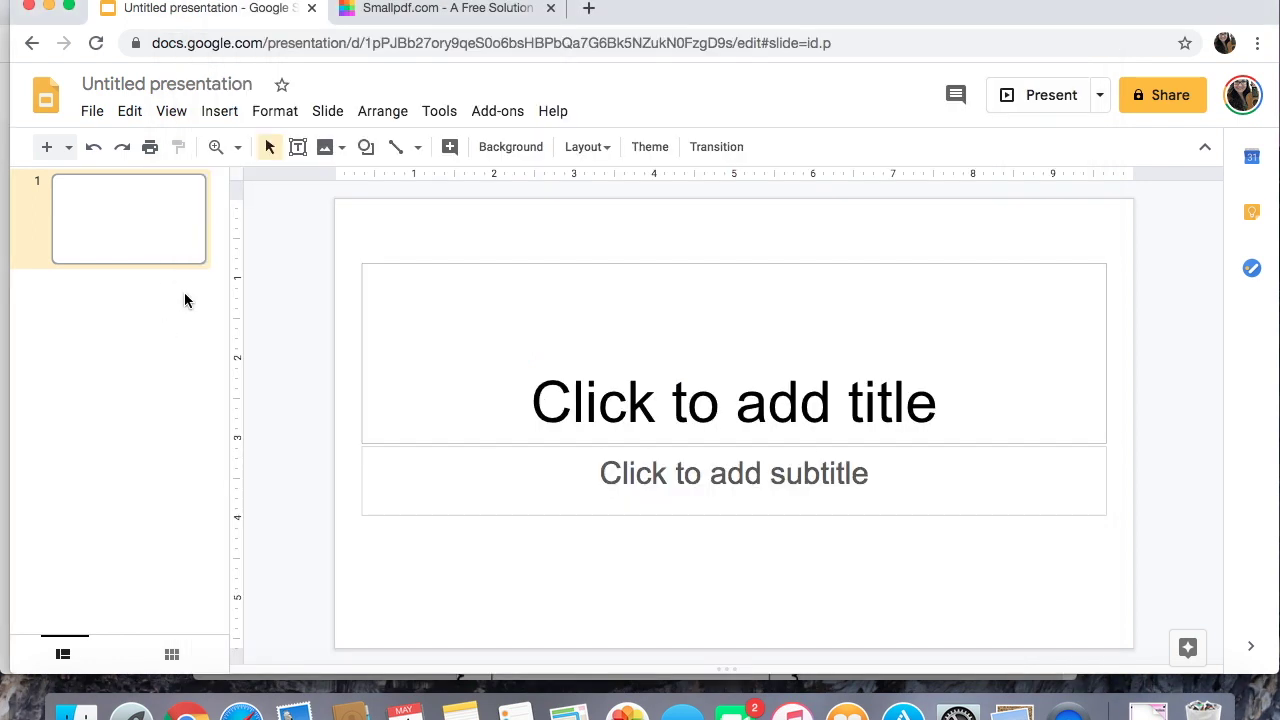
pyautogui.click(405, 15)
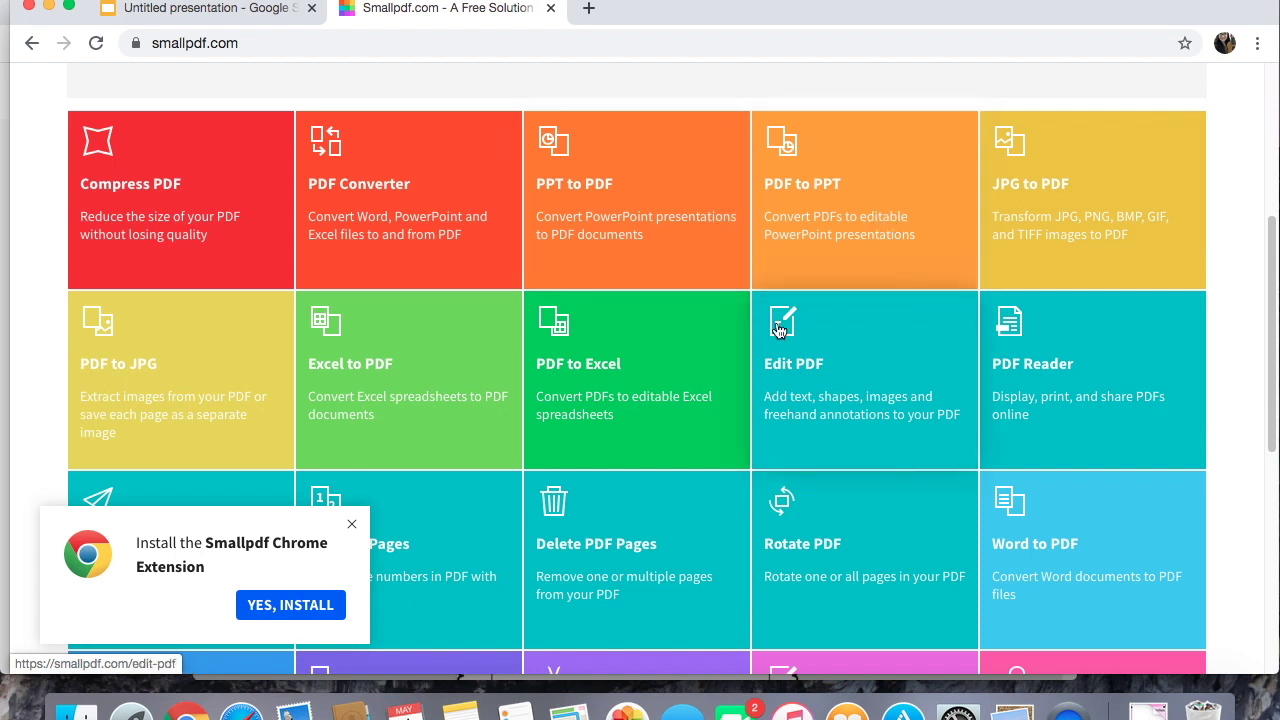
# - Switch back to the PDF in Preview and start exporting its cover page in JPEG format
pyautogui.click(1013, 708)
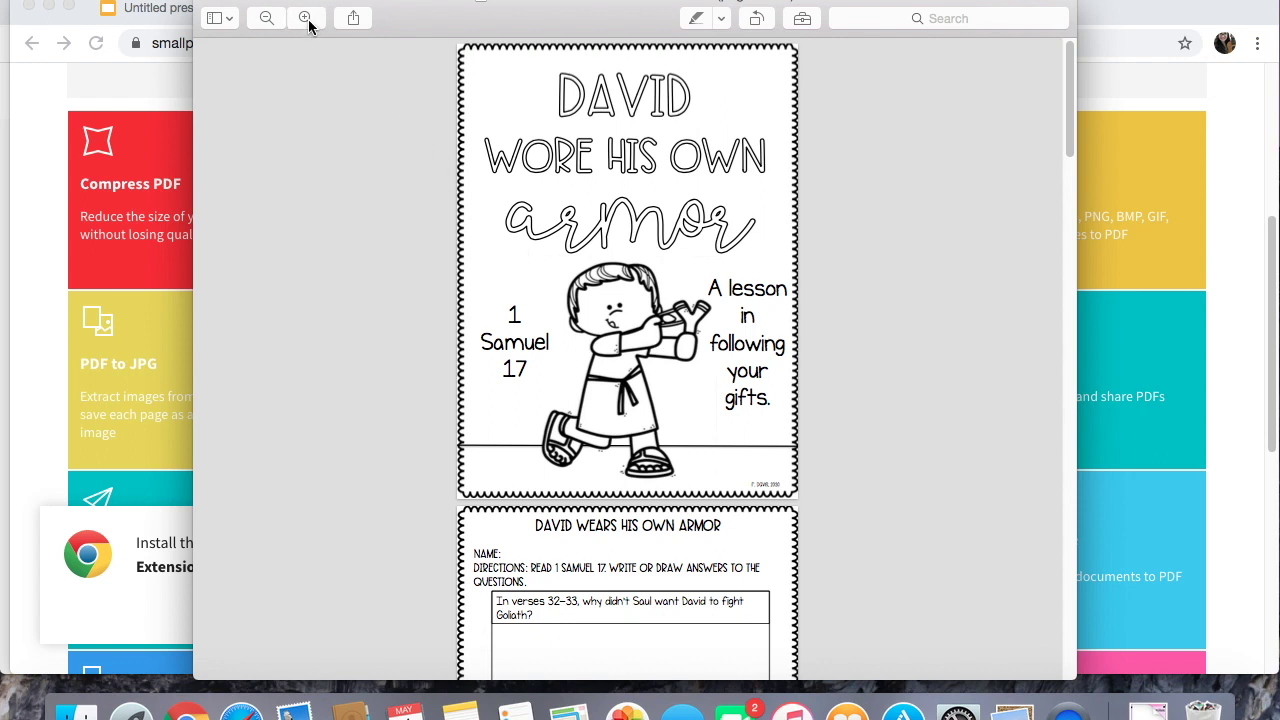
pyautogui.scroll(5, 312, 43)
pyautogui.scroll(3, 503, 173)
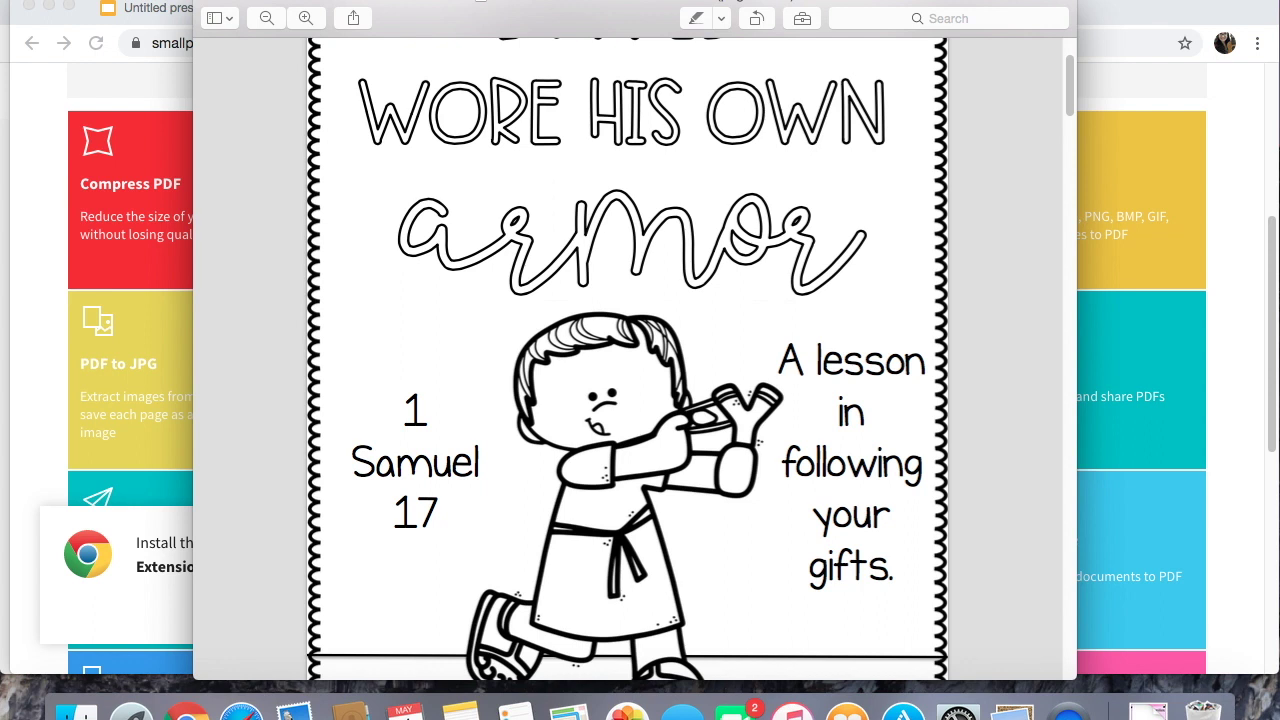
pyautogui.click(140, 0)
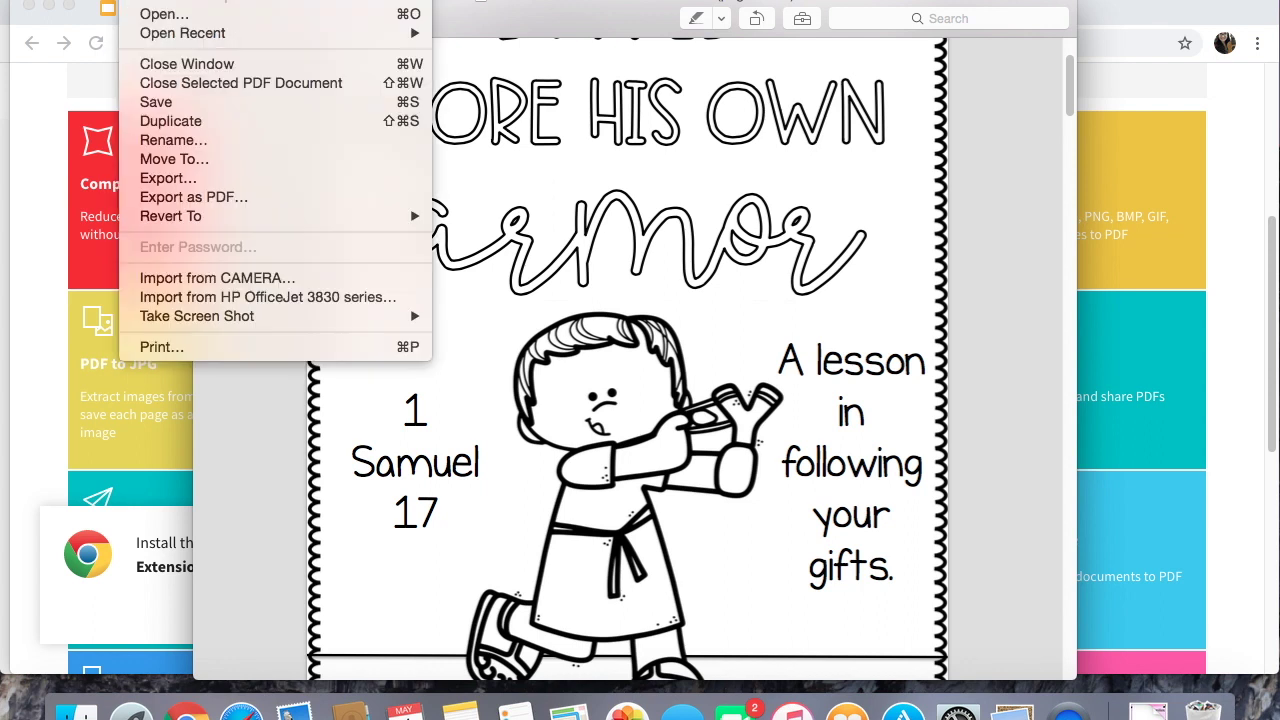
pyautogui.click(170, 178)
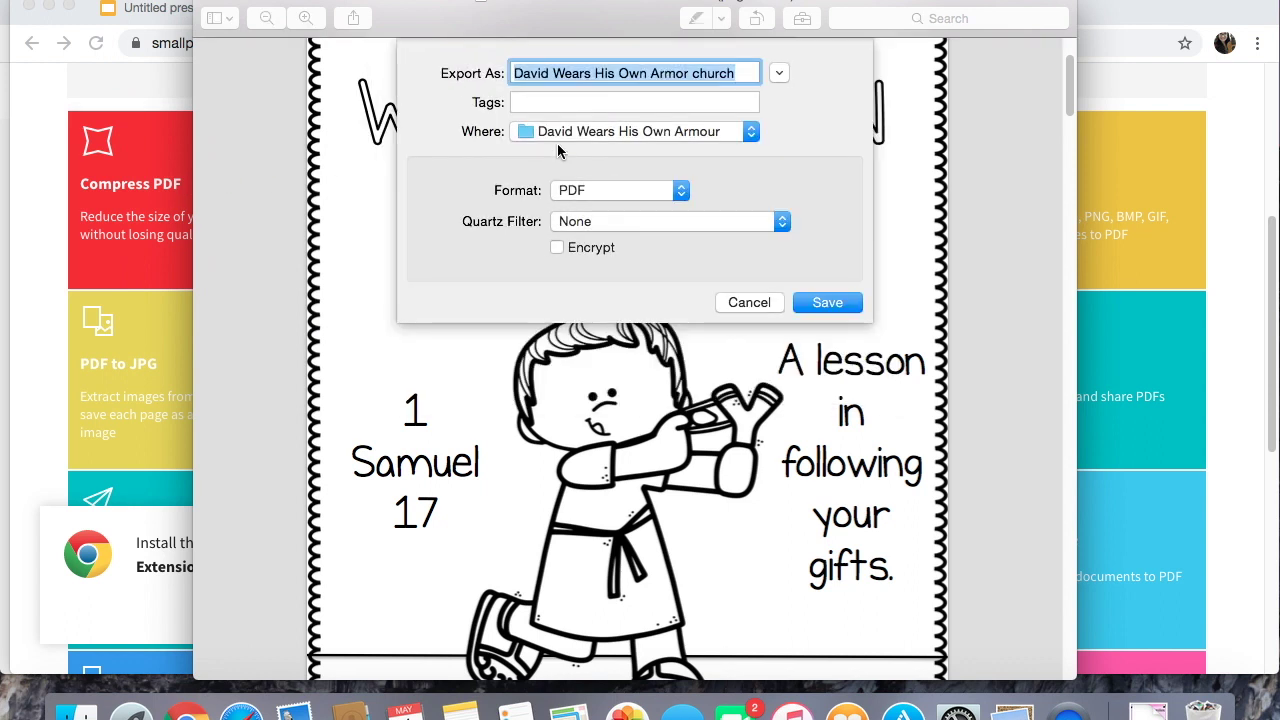
pyautogui.click(600, 189)
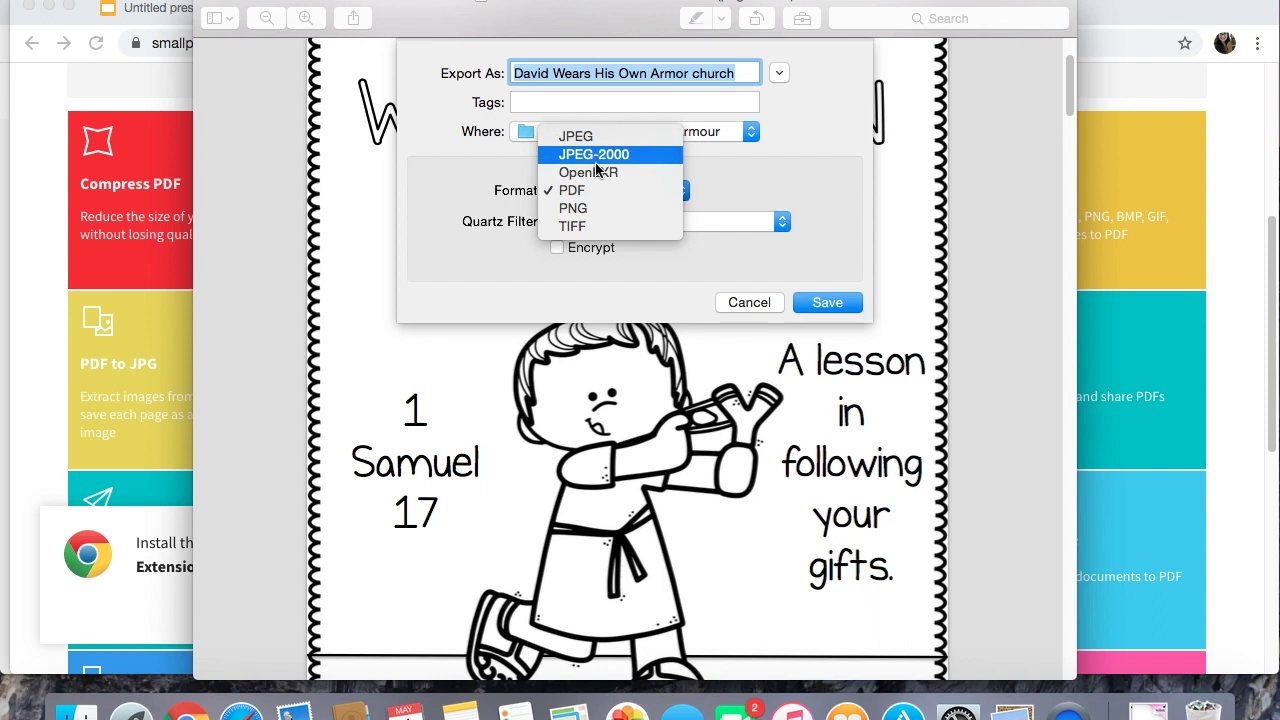
pyautogui.click(605, 208)
# - Create a folder named Screenshot inside the David Wears His Own Armour folder and save the JPEG export there
pyautogui.click(662, 132)
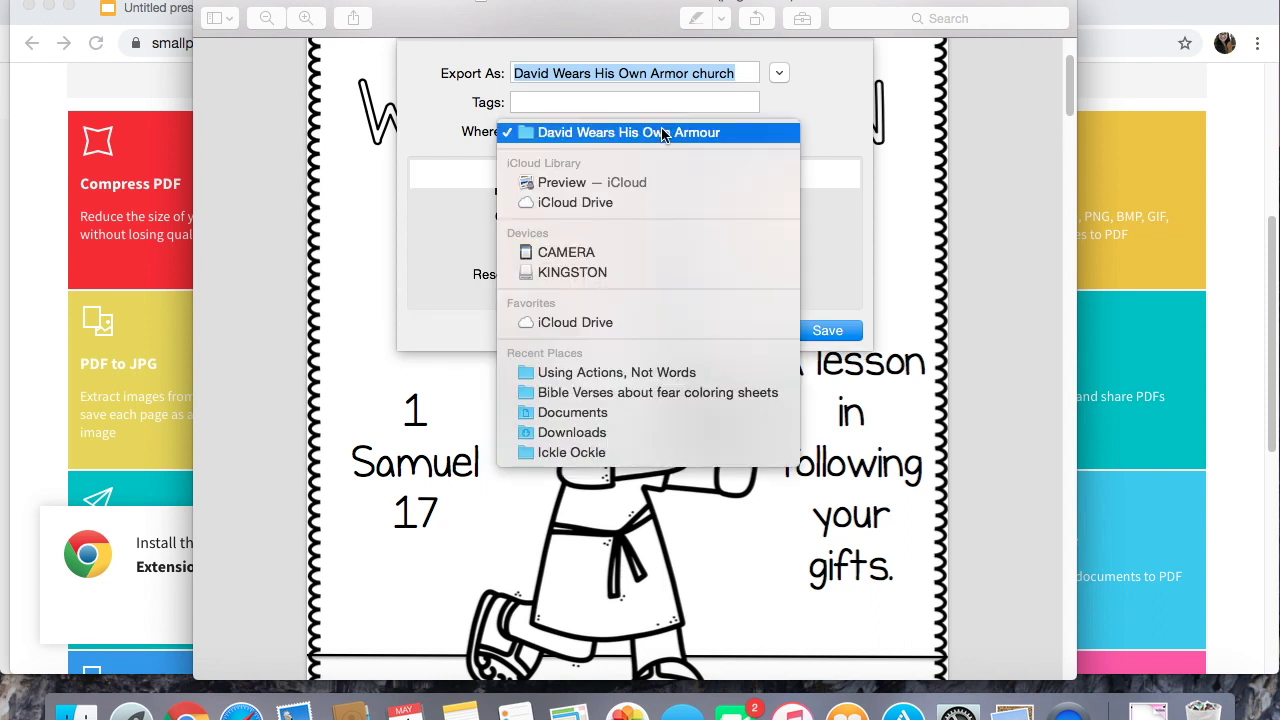
pyautogui.click(662, 133)
pyautogui.click(635, 132)
pyautogui.click(640, 465)
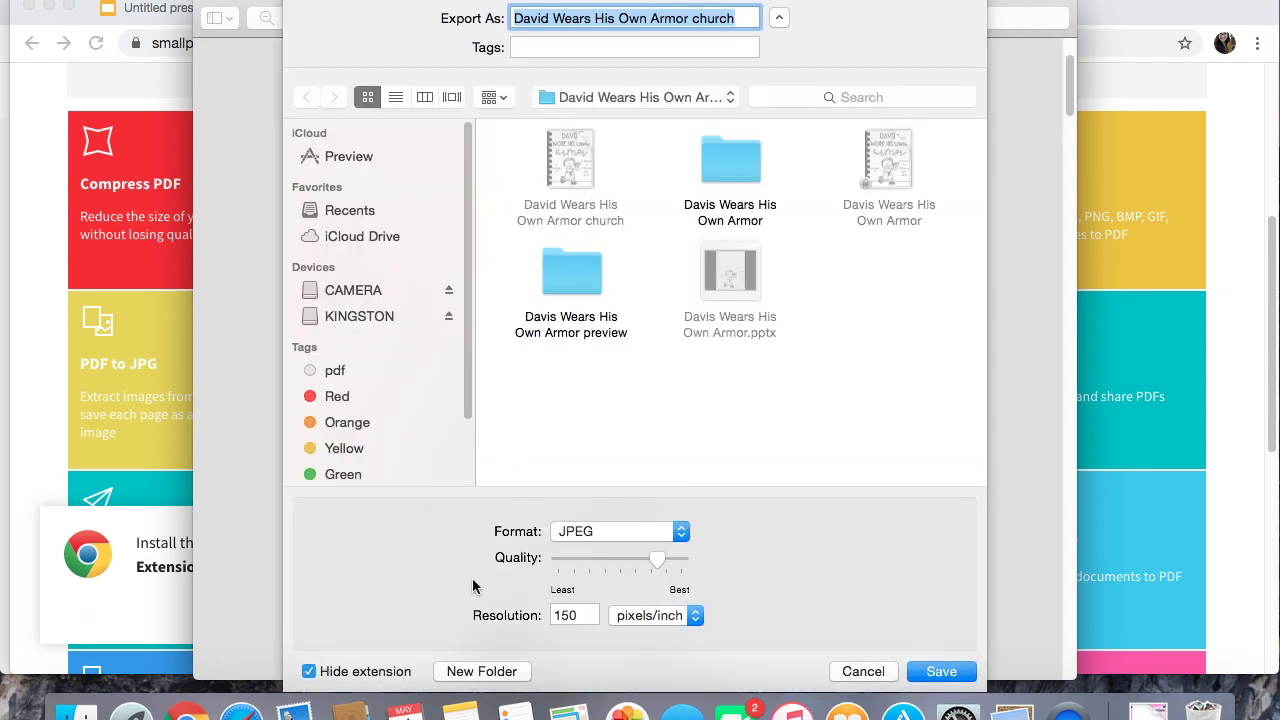
pyautogui.click(478, 671)
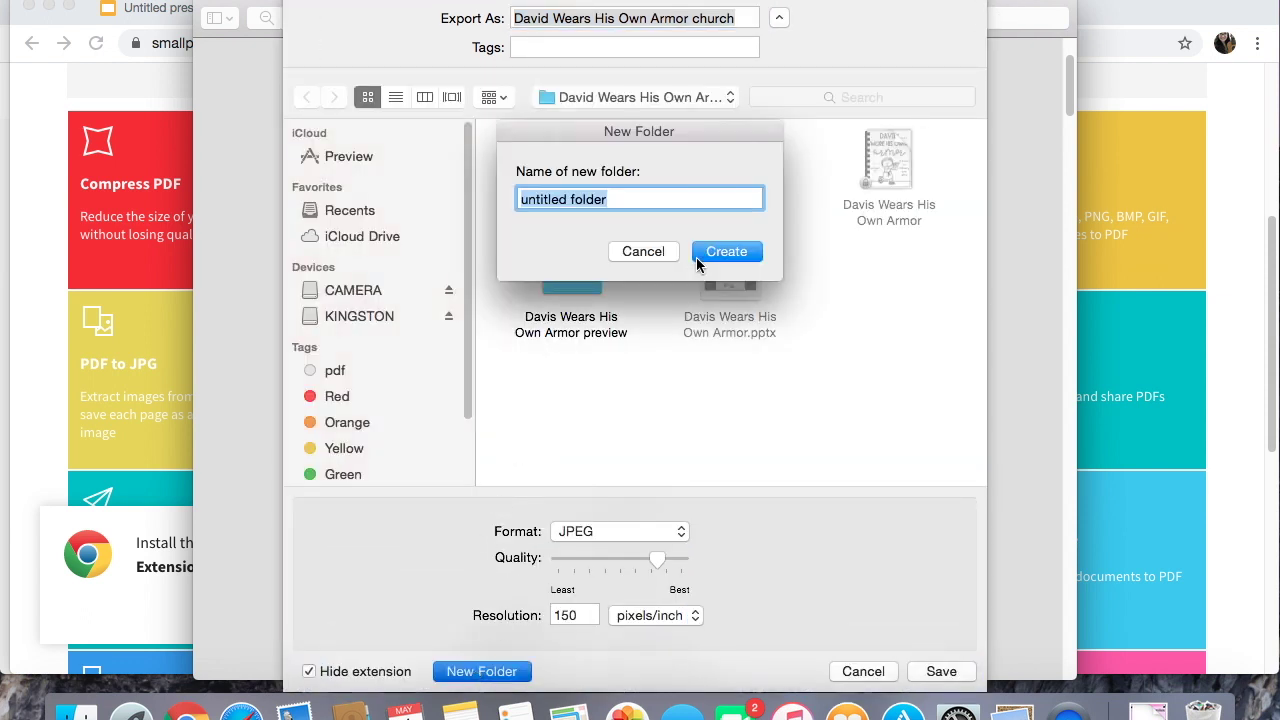
pyautogui.write('Screenshot')
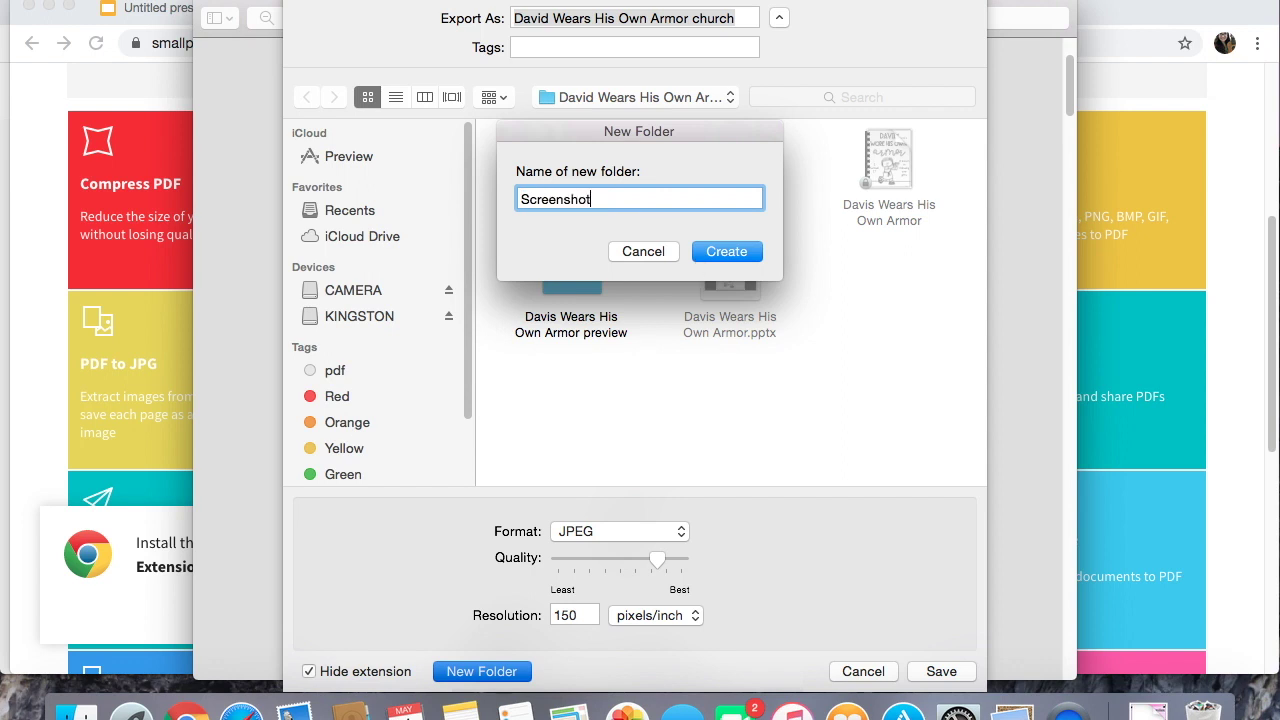
pyautogui.click(743, 251)
pyautogui.click(940, 670)
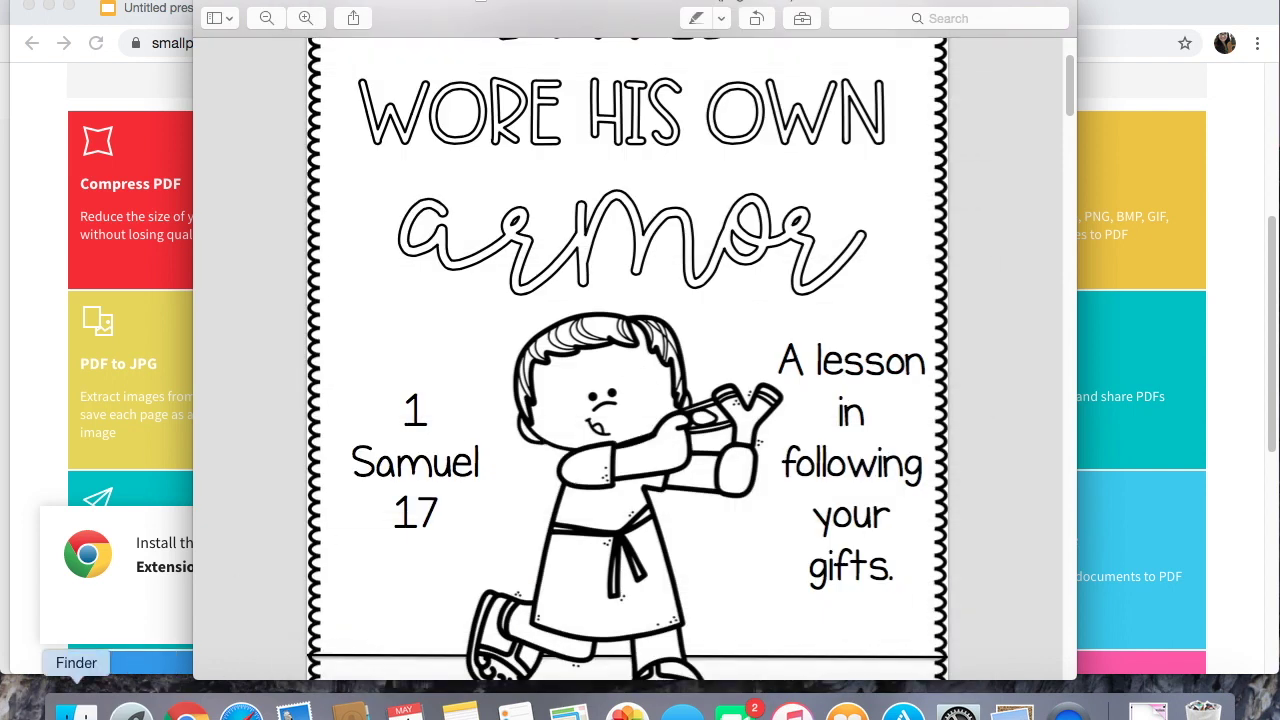
# - In Finder, locate the exported cover image on the KINGSTON drive under Bible lessons, David Wears His Own Armour, Screenshot
pyautogui.click(75, 712)
pyautogui.click(363, 269)
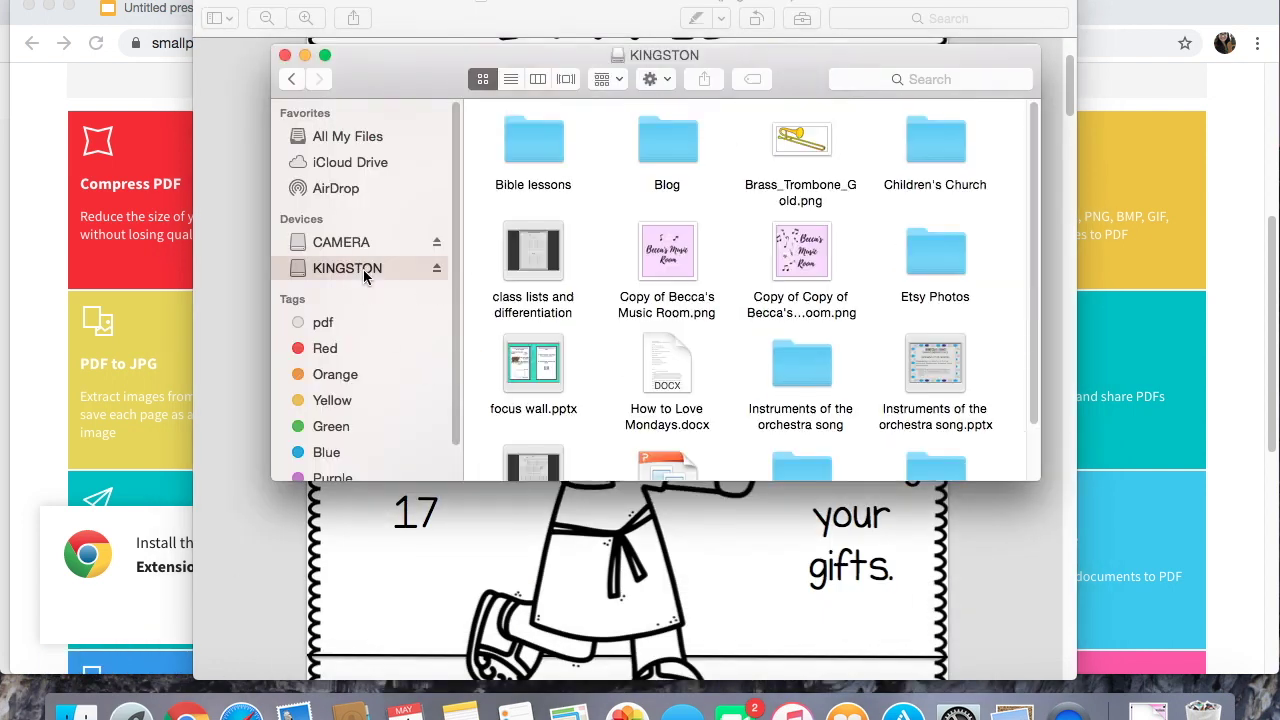
pyautogui.doubleClick(555, 145)
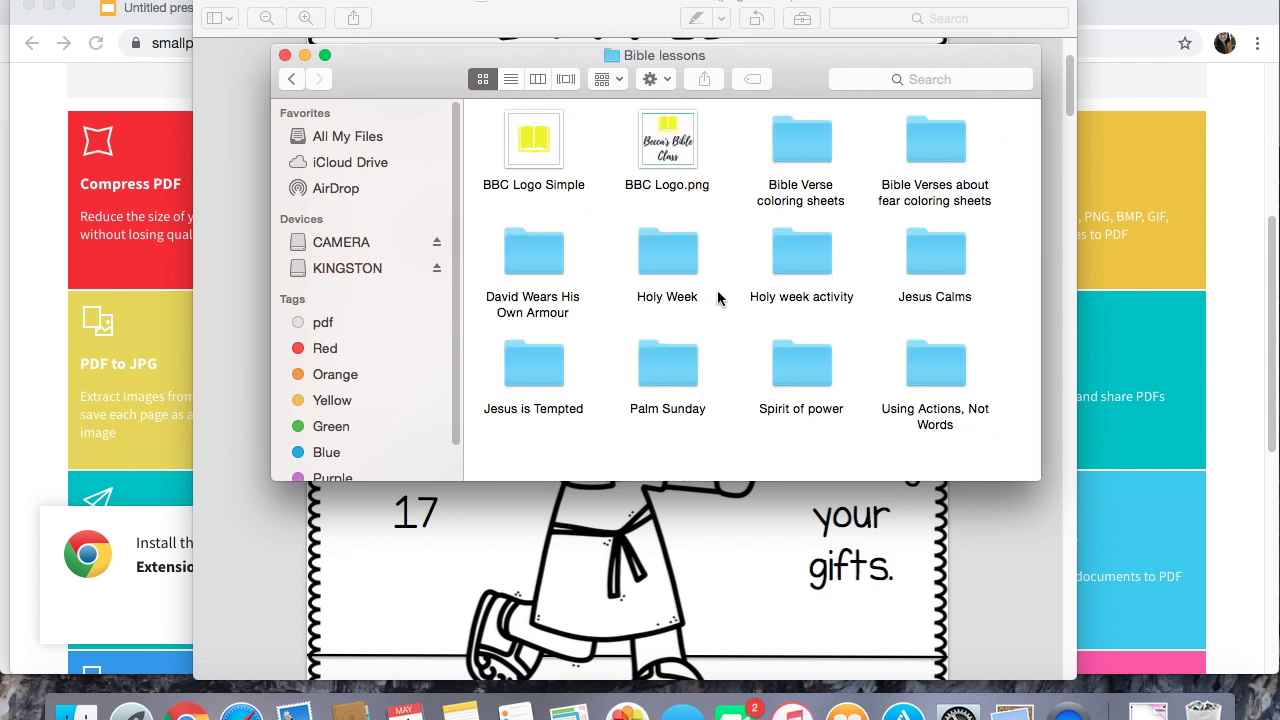
pyautogui.doubleClick(534, 262)
pyautogui.doubleClick(668, 255)
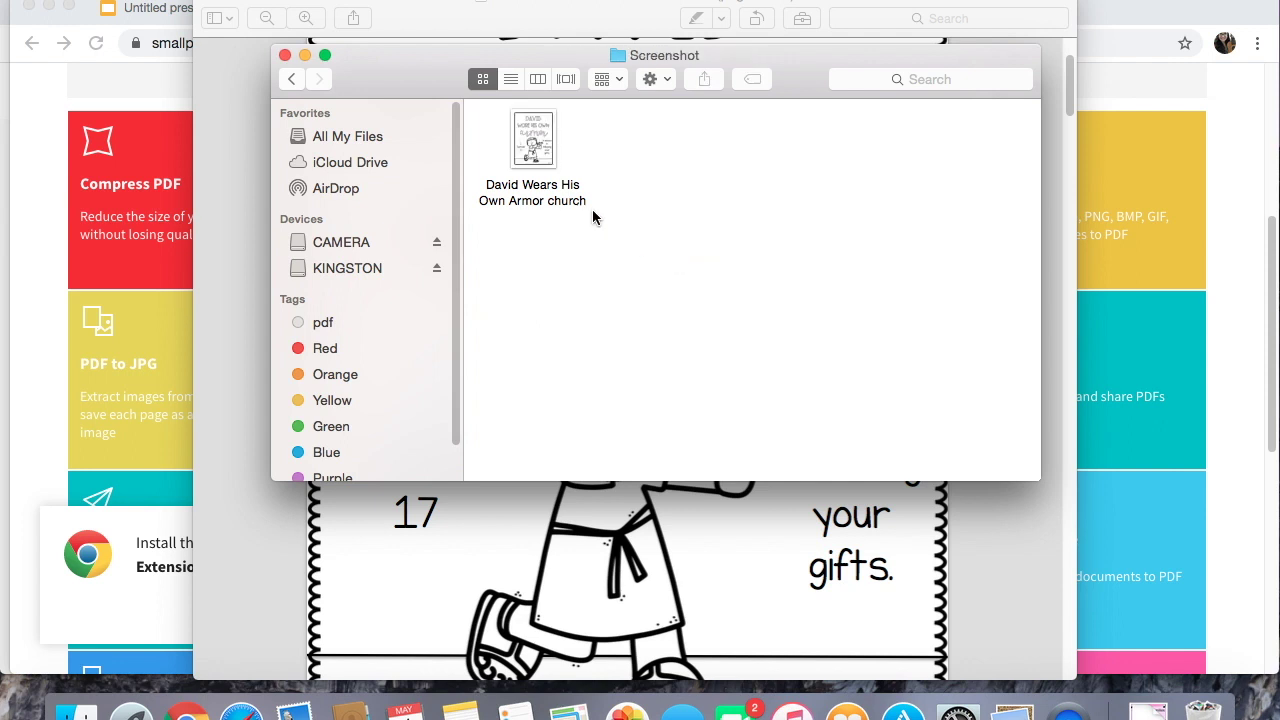
# - Return to the PDF in Preview and start exporting its second page, the question sheet on 1 Samuel 17
pyautogui.click(709, 500)
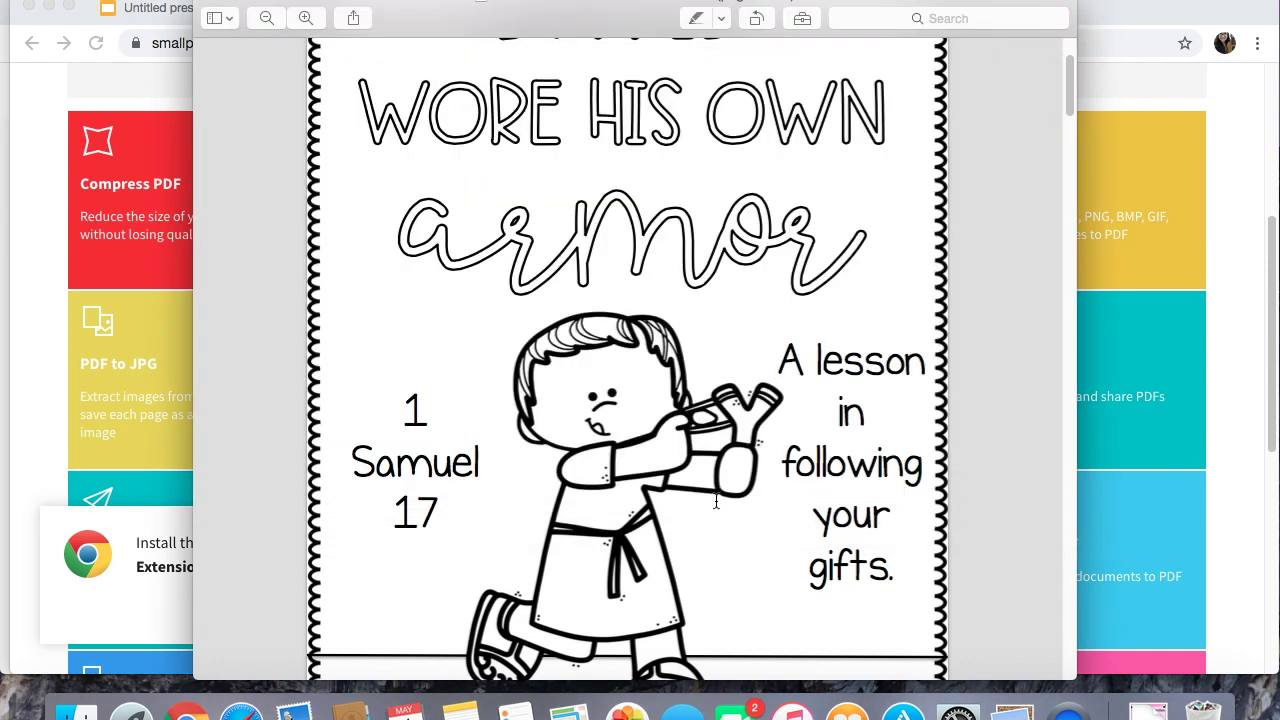
pyautogui.scroll(-2, 724, 494)
pyautogui.scroll(-13, 724, 494)
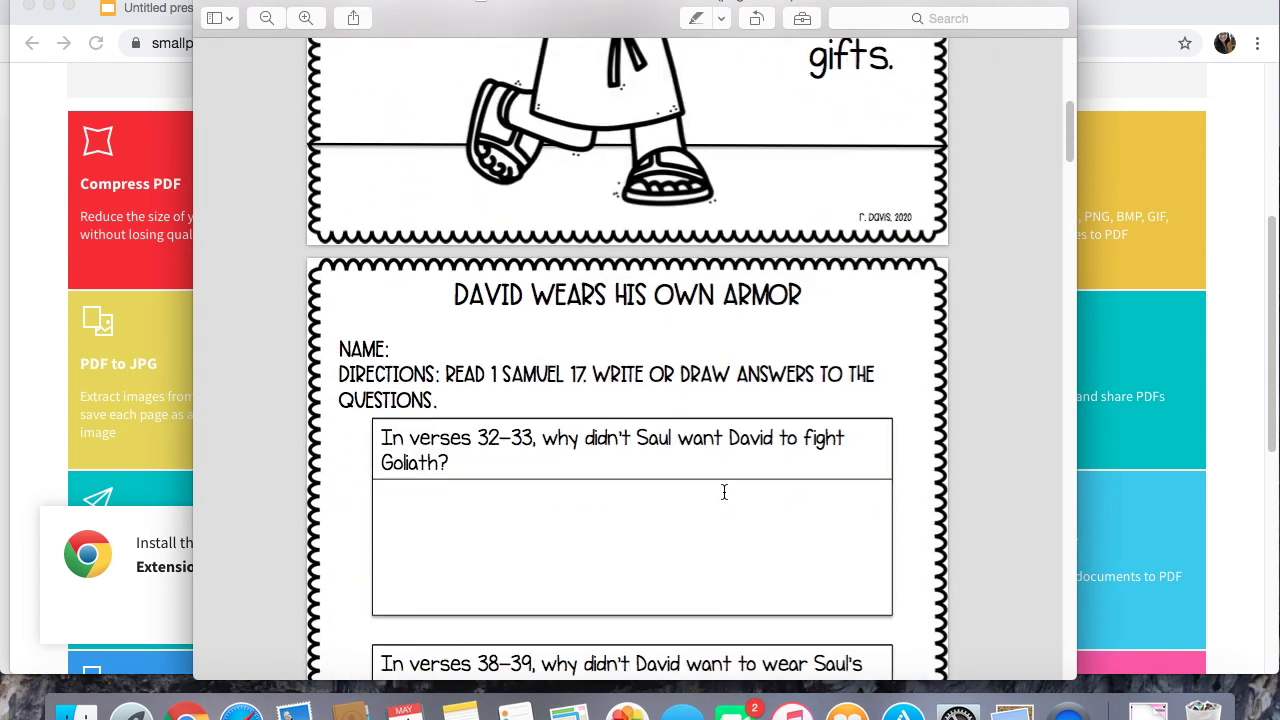
pyautogui.scroll(-3, 724, 492)
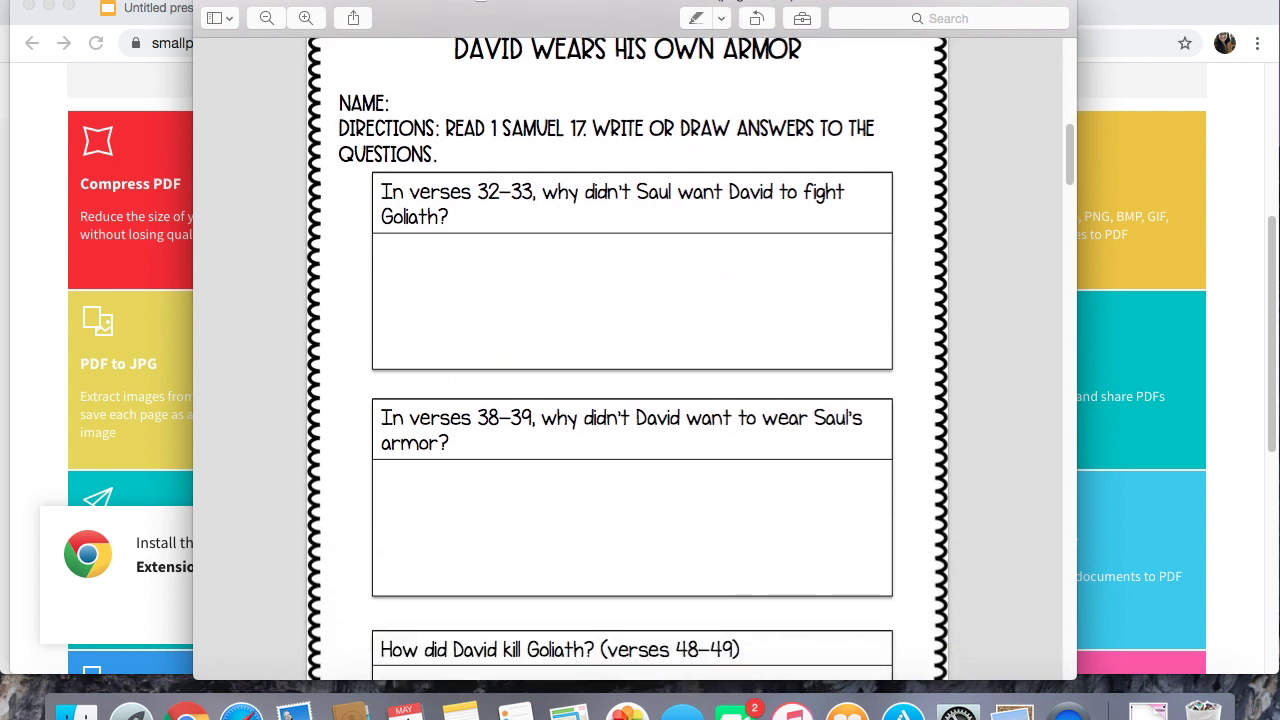
pyautogui.click(135, 0)
pyautogui.click(150, 177)
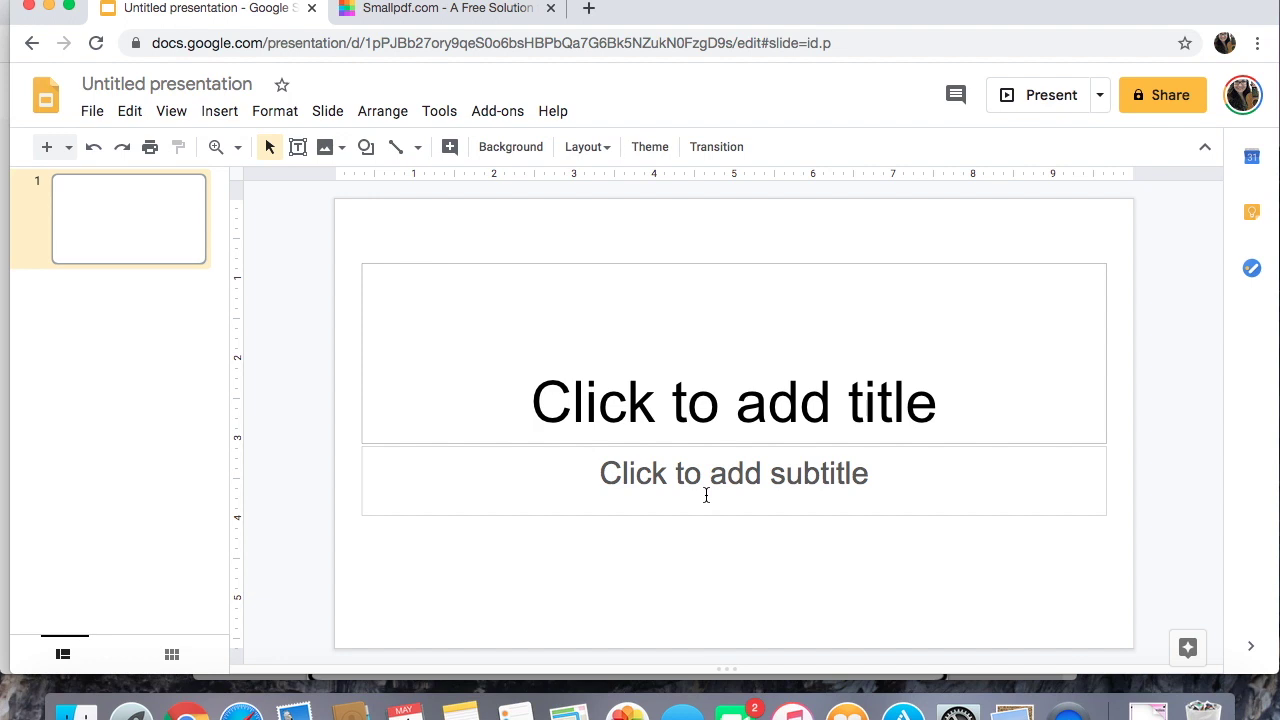
# - Set the presentation's page setup to a custom size of 8.5 × 11 inches
pyautogui.click(92, 113)
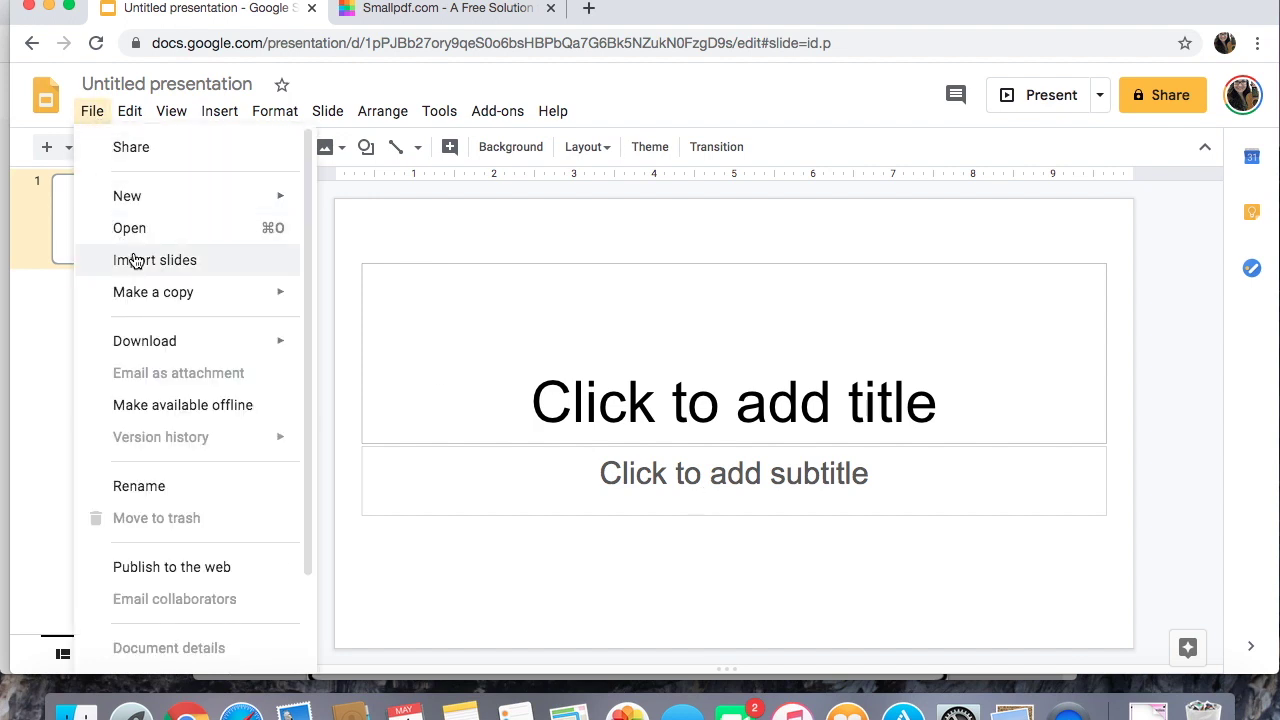
pyautogui.scroll(-1, 180, 440)
pyautogui.scroll(-3, 190, 490)
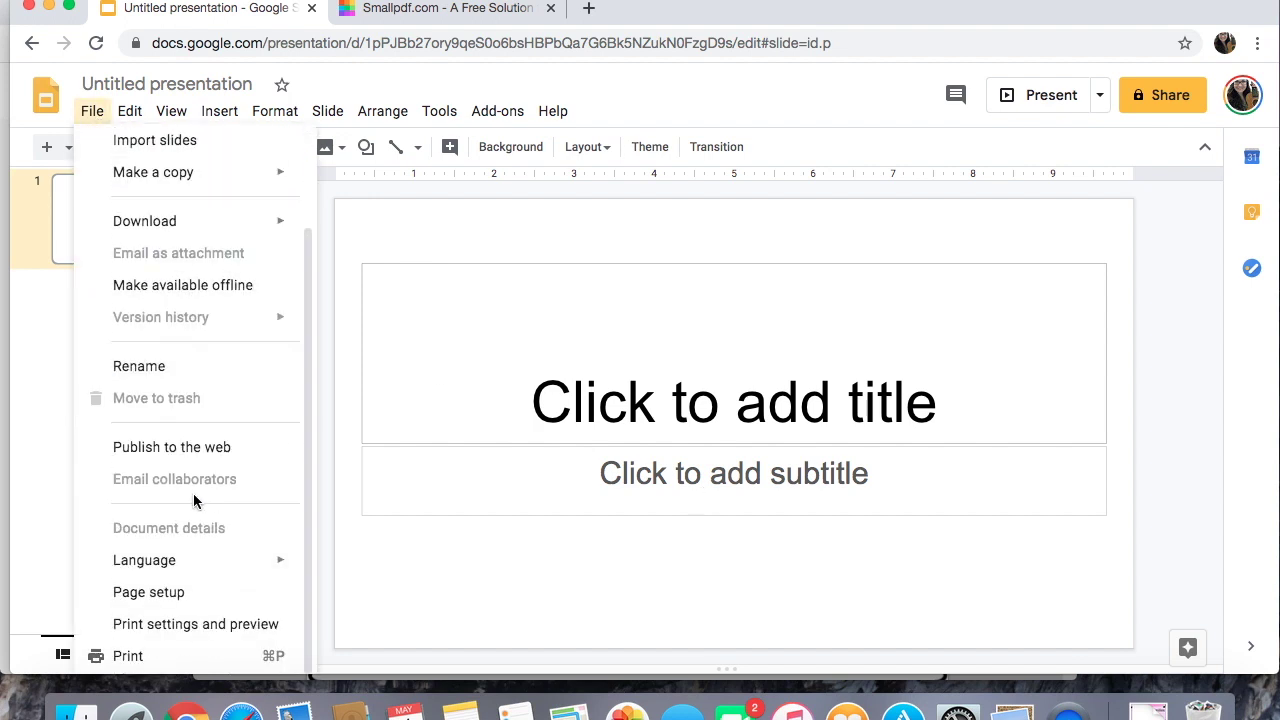
pyautogui.click(165, 600)
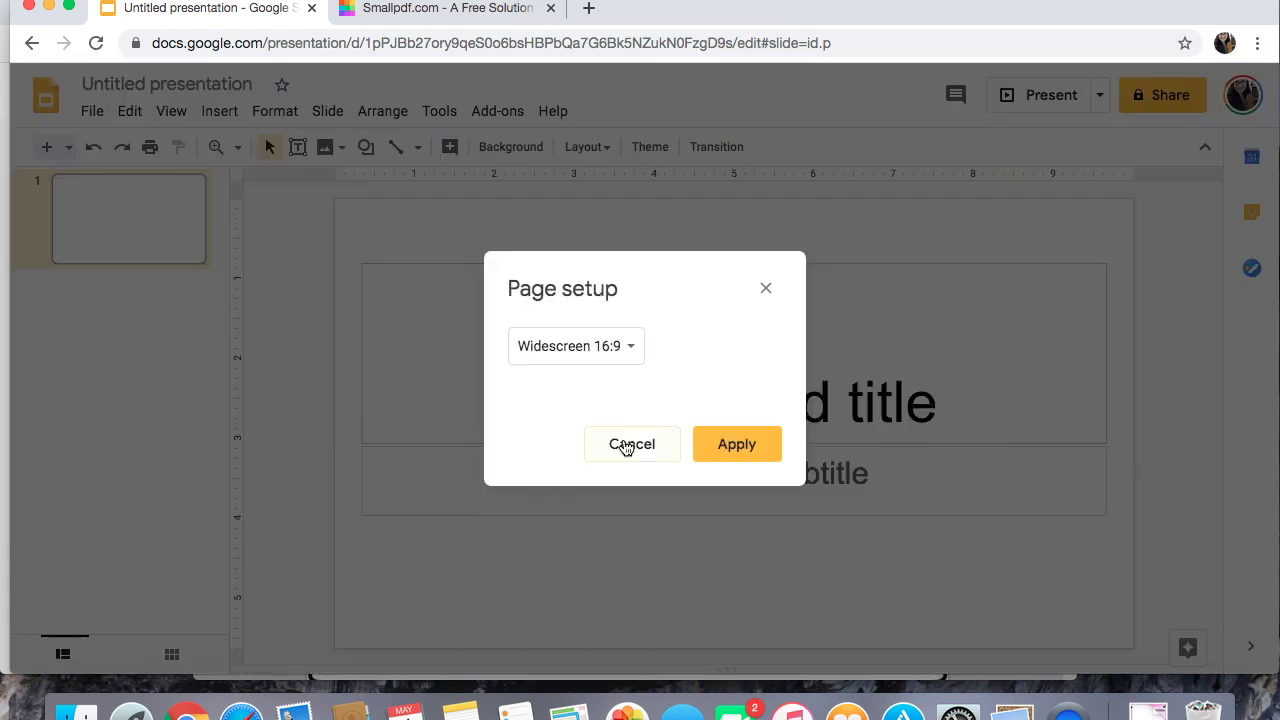
pyautogui.click(623, 348)
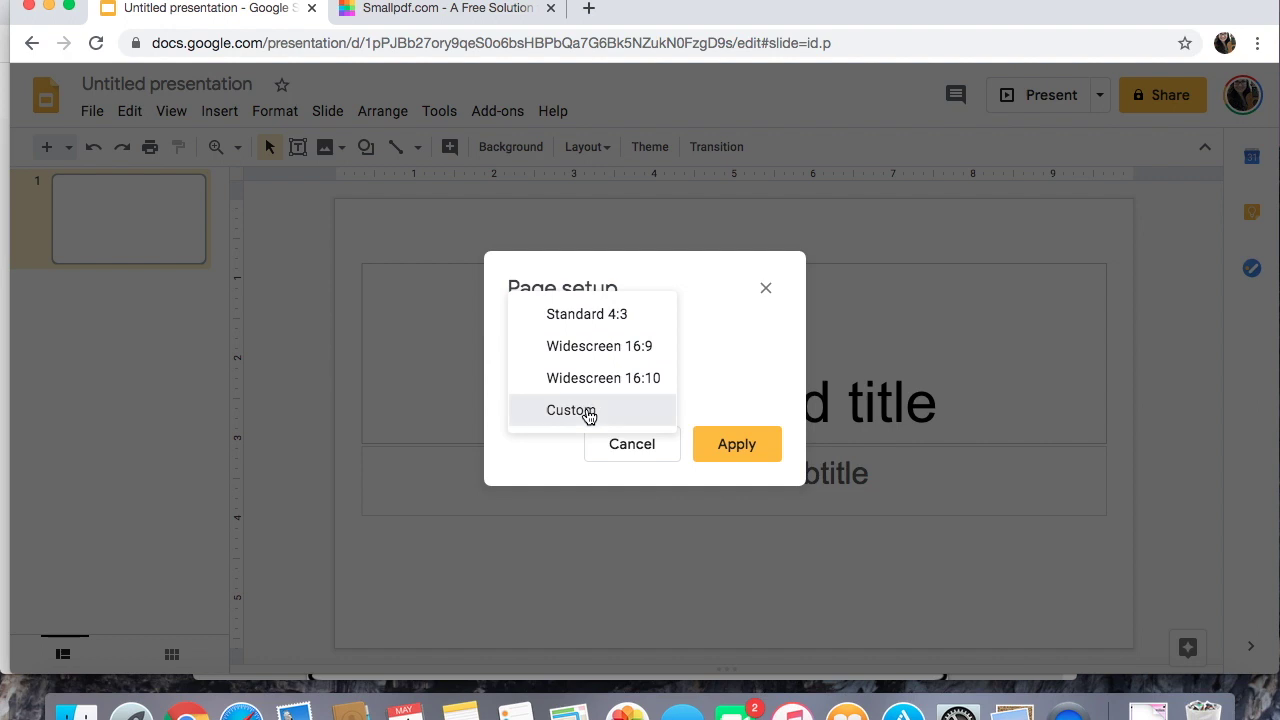
pyautogui.click(589, 412)
pyautogui.click(556, 401)
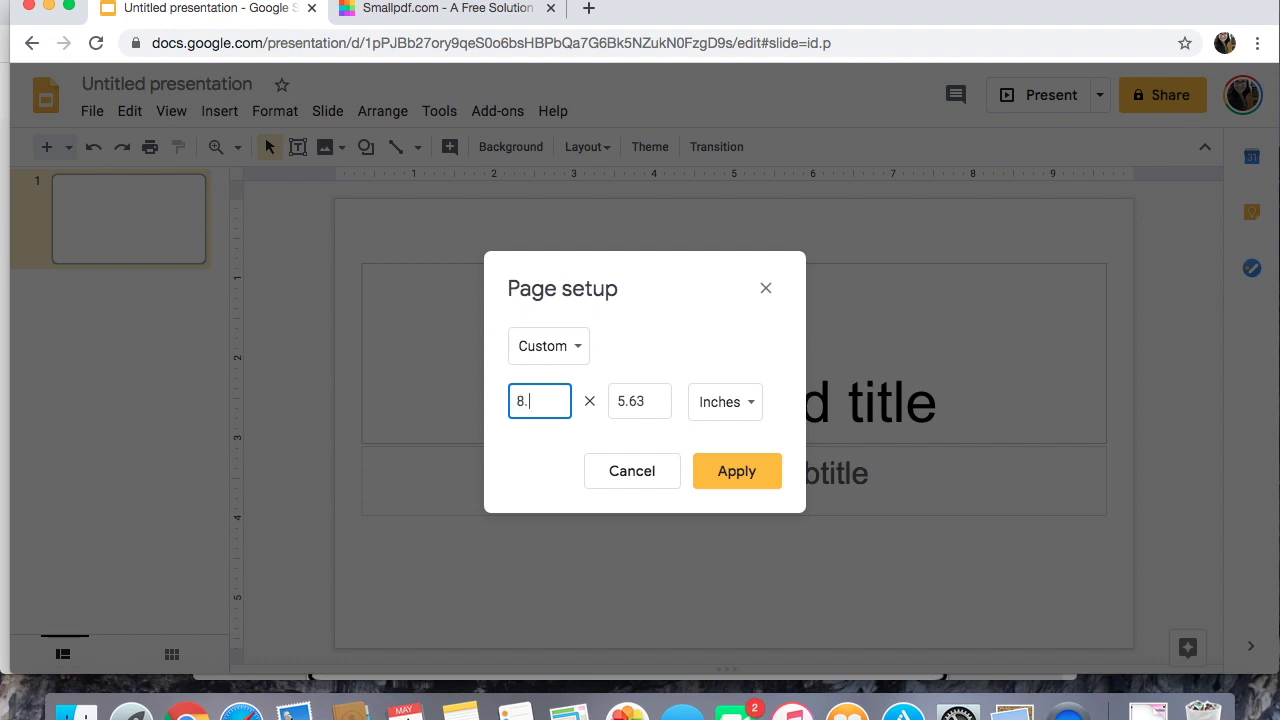
pyautogui.click(651, 398)
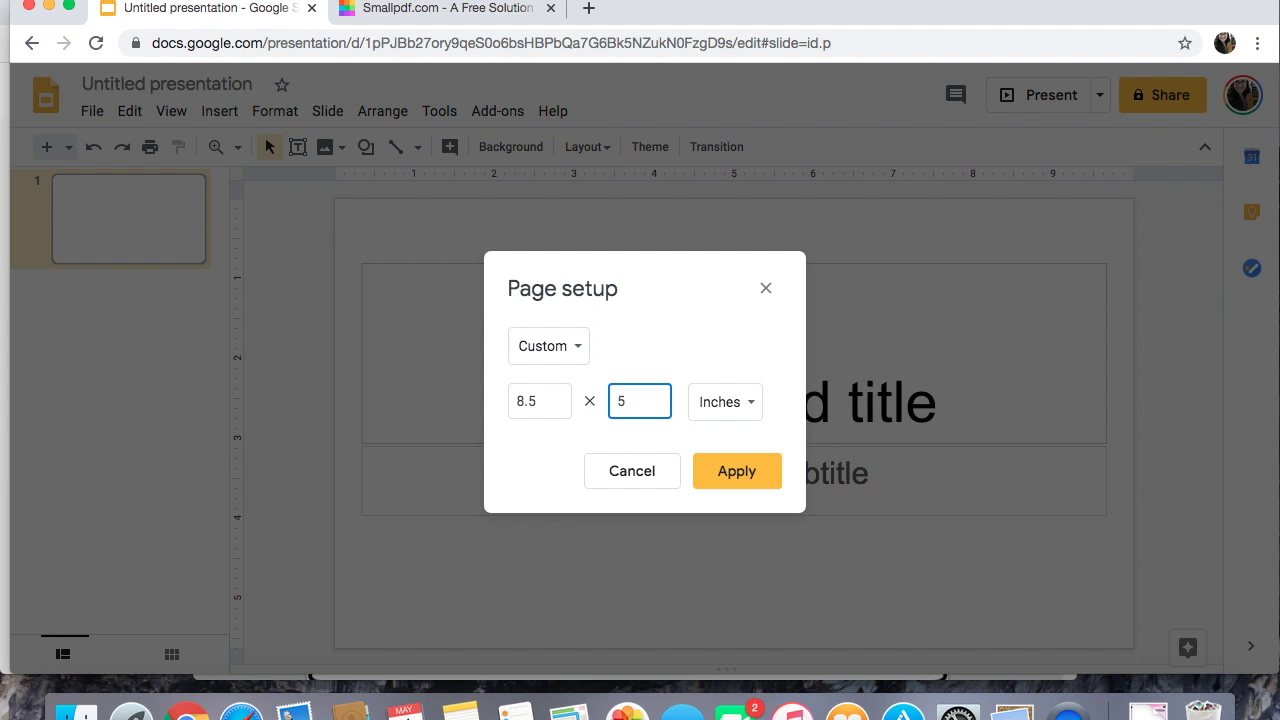
pyautogui.write('11')
pyautogui.click(748, 472)
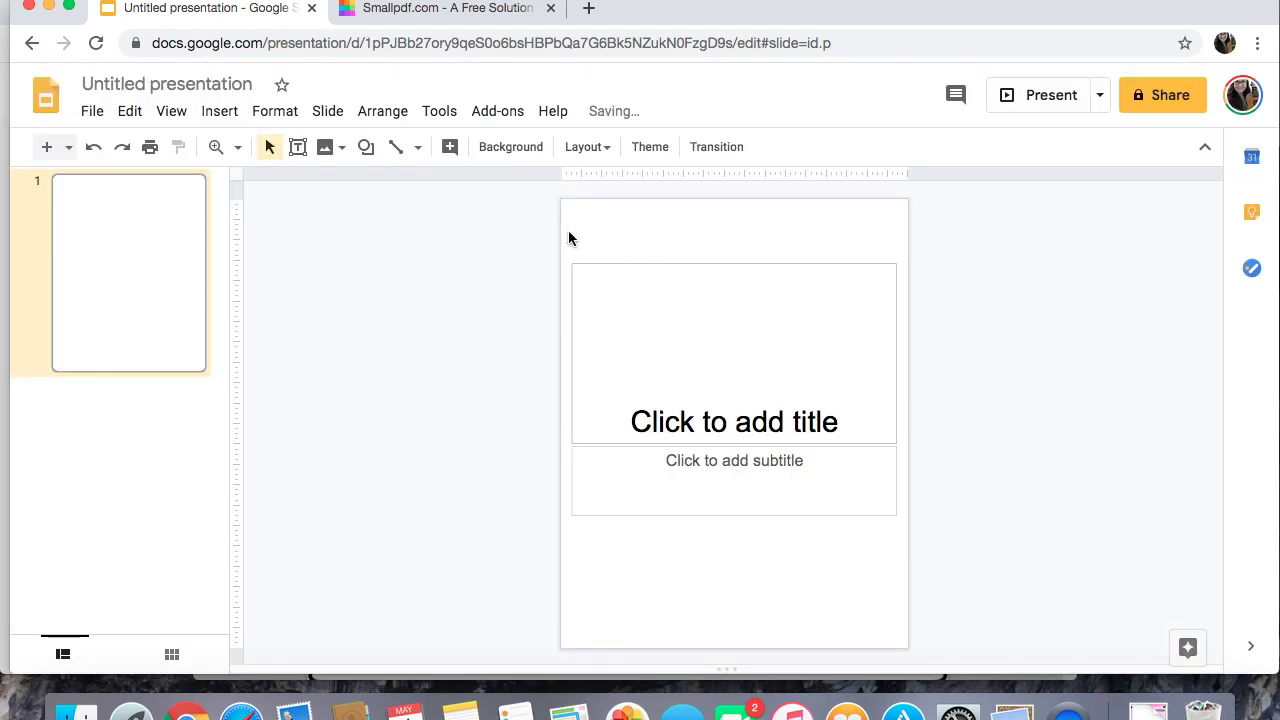
# - Delete the title and subtitle placeholders from the first slide
pyautogui.click(740, 260)
pyautogui.press('Delete')
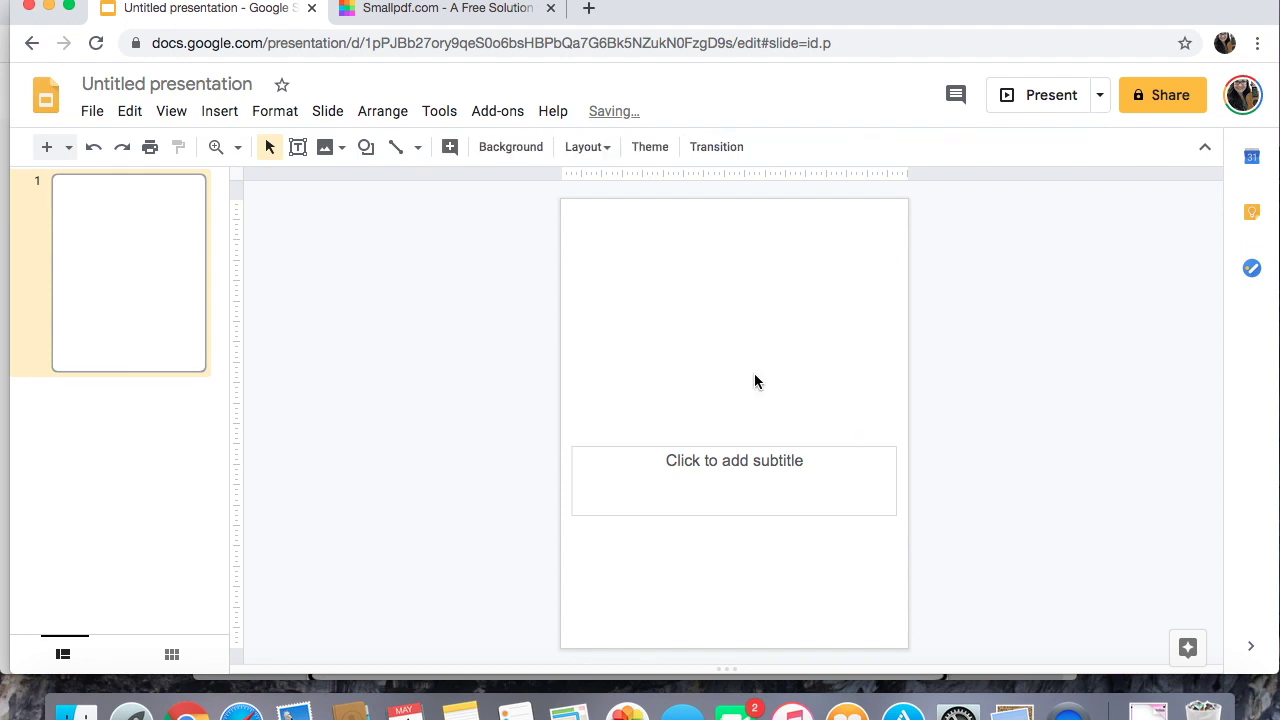
pyautogui.click(745, 448)
pyautogui.press('Delete')
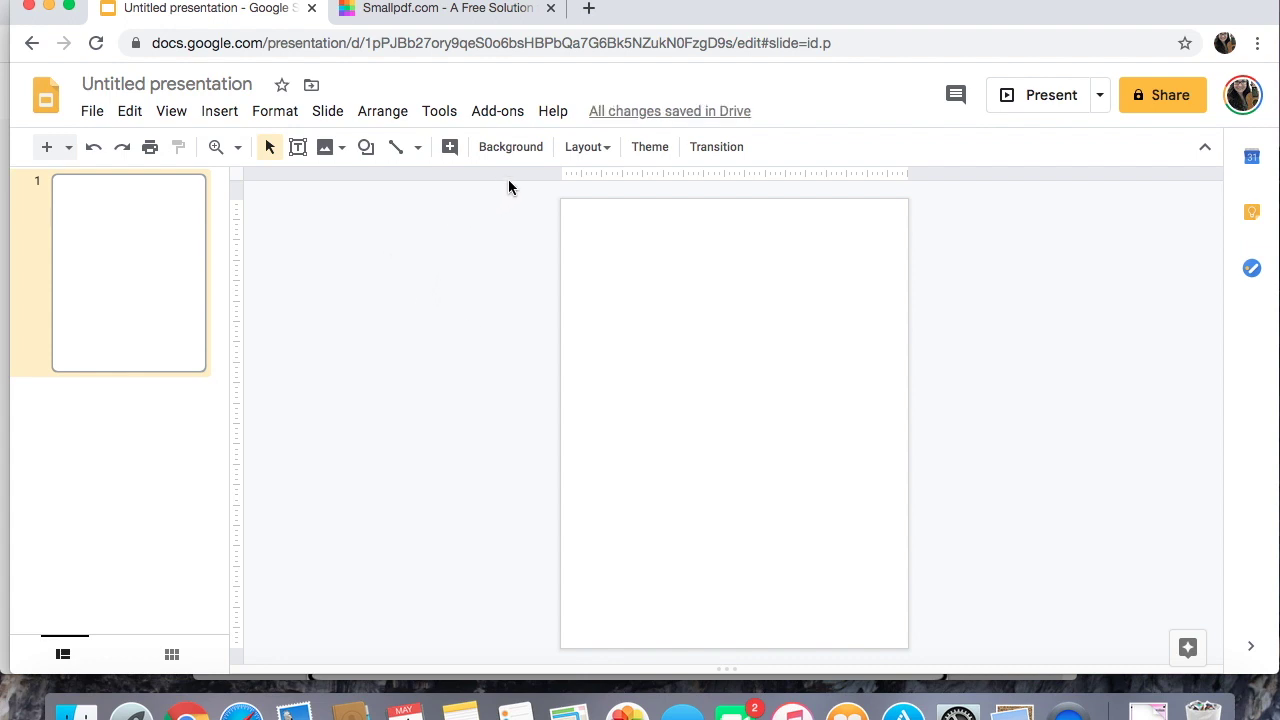
# - Set the exported cover image David Wears His Own Armor church from the Screenshot folder as the first slide's background
pyautogui.click(503, 148)
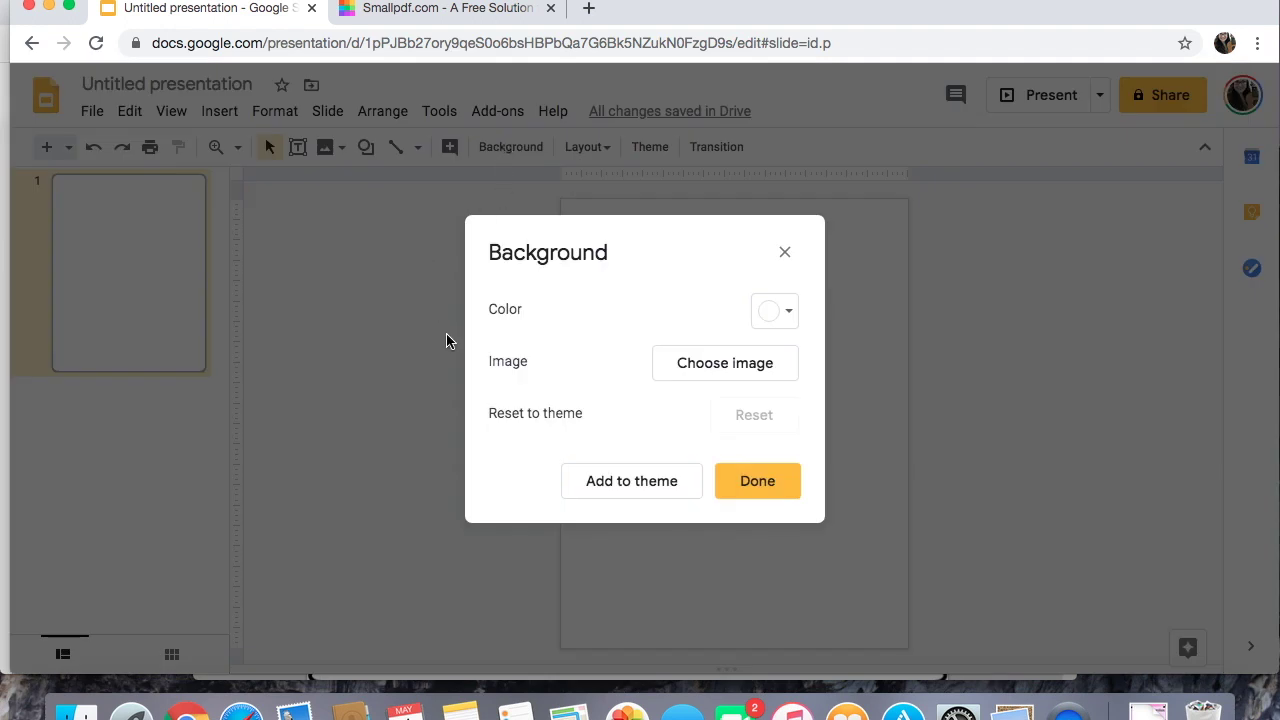
pyautogui.click(785, 252)
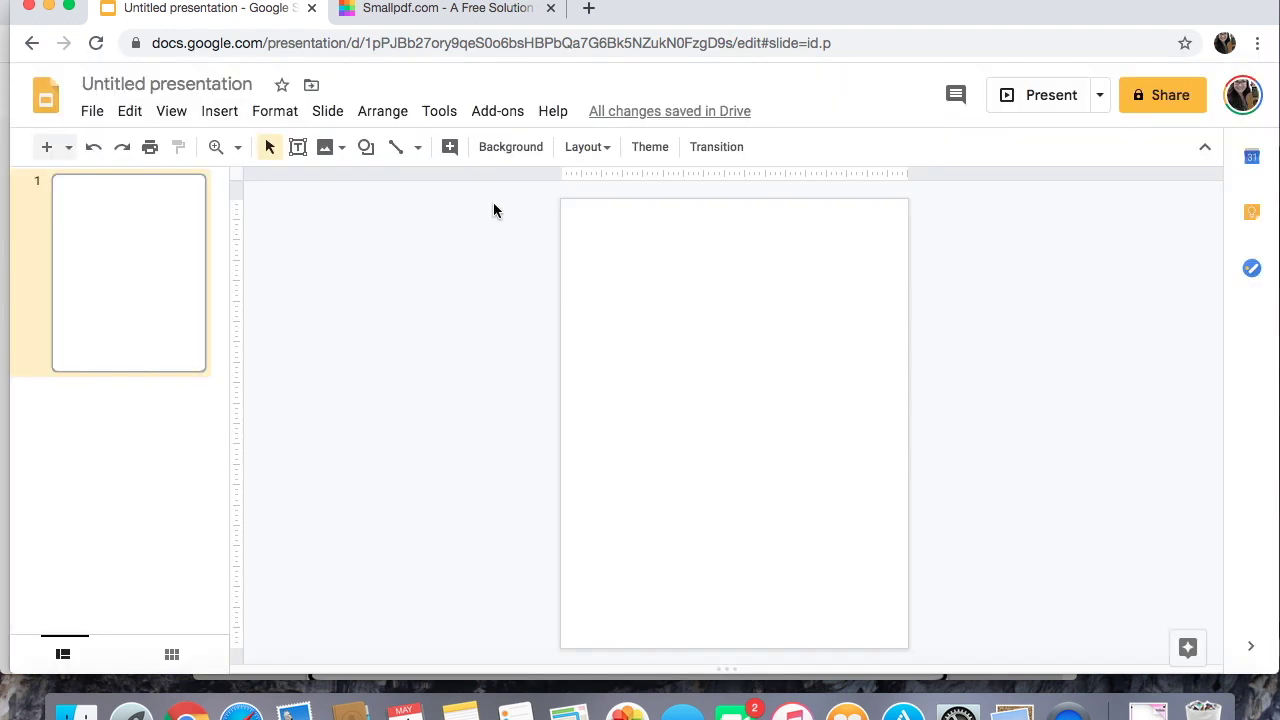
pyautogui.click(507, 148)
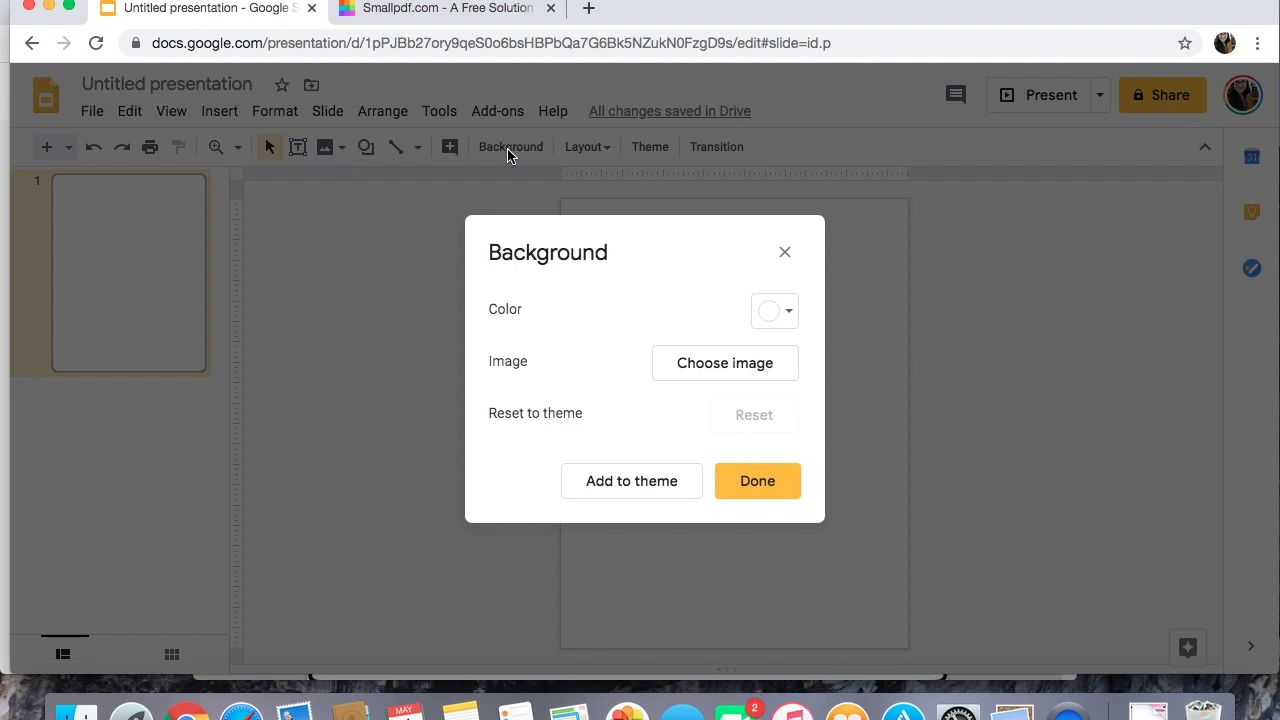
pyautogui.click(743, 368)
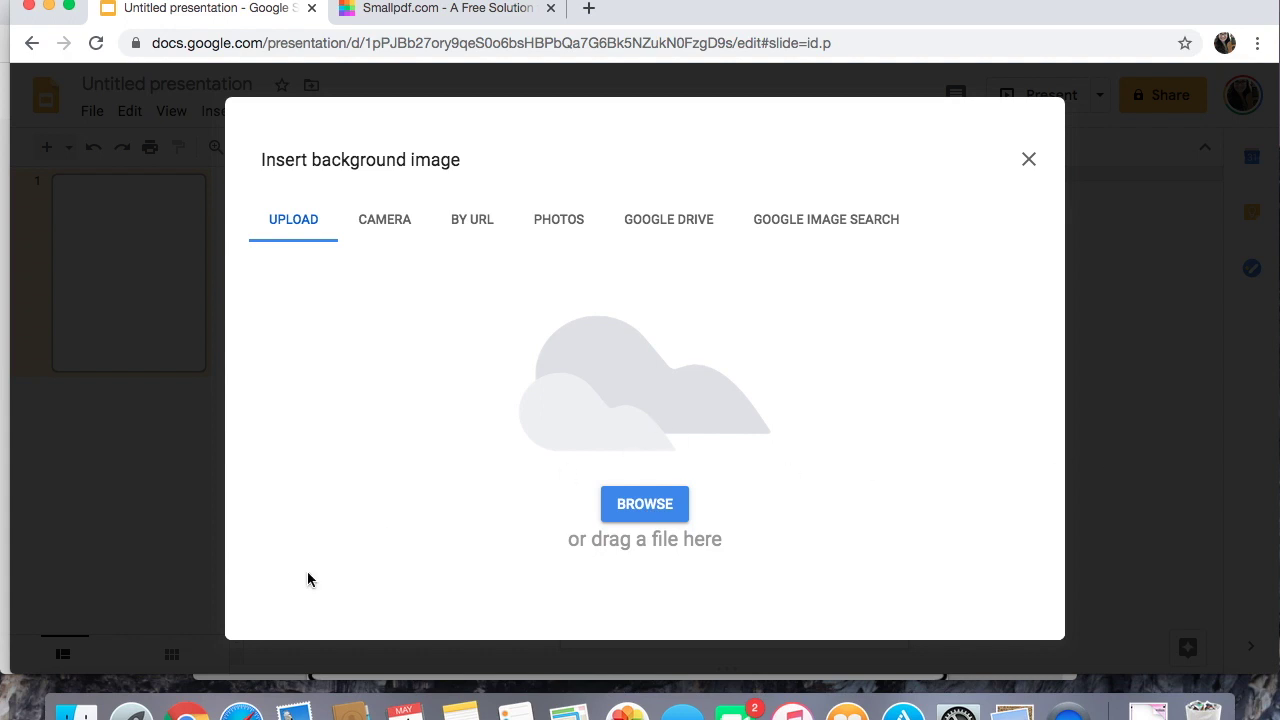
pyautogui.click(76, 710)
pyautogui.moveTo(433, 80); pyautogui.dragTo(632, 101)
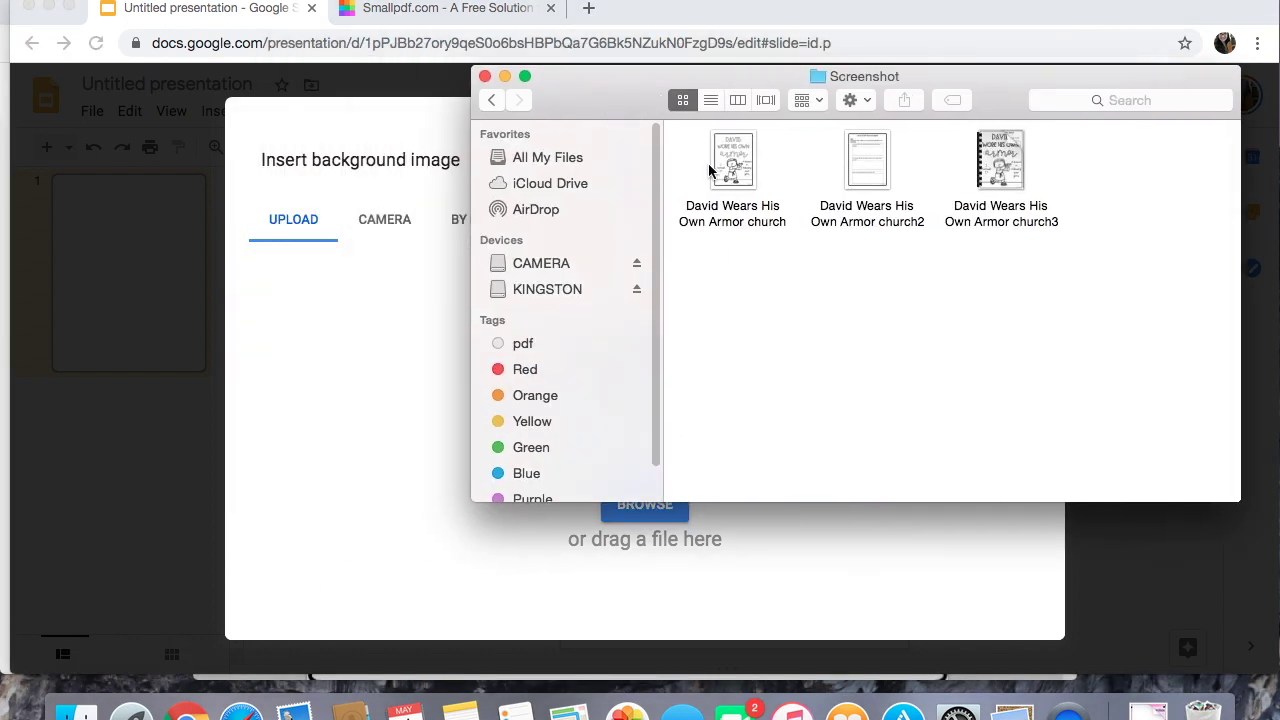
pyautogui.click(736, 170)
pyautogui.moveTo(370, 390); pyautogui.dragTo(378, 410)
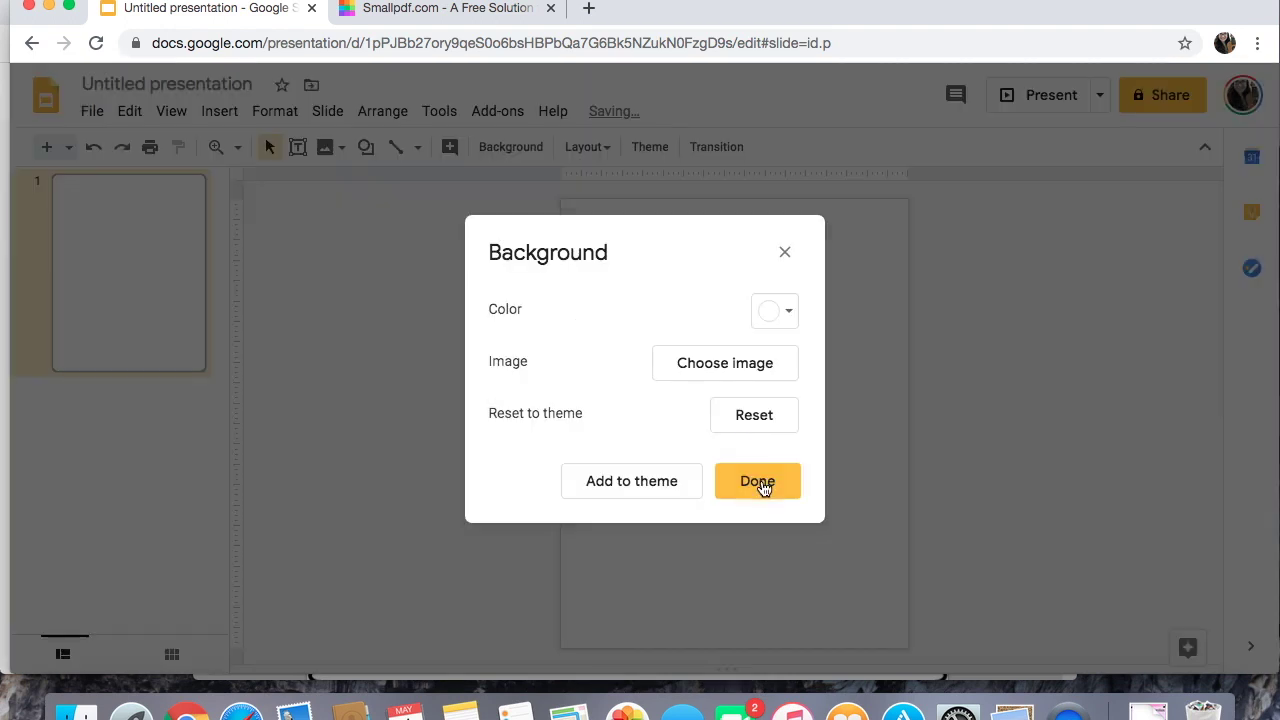
pyautogui.click(760, 482)
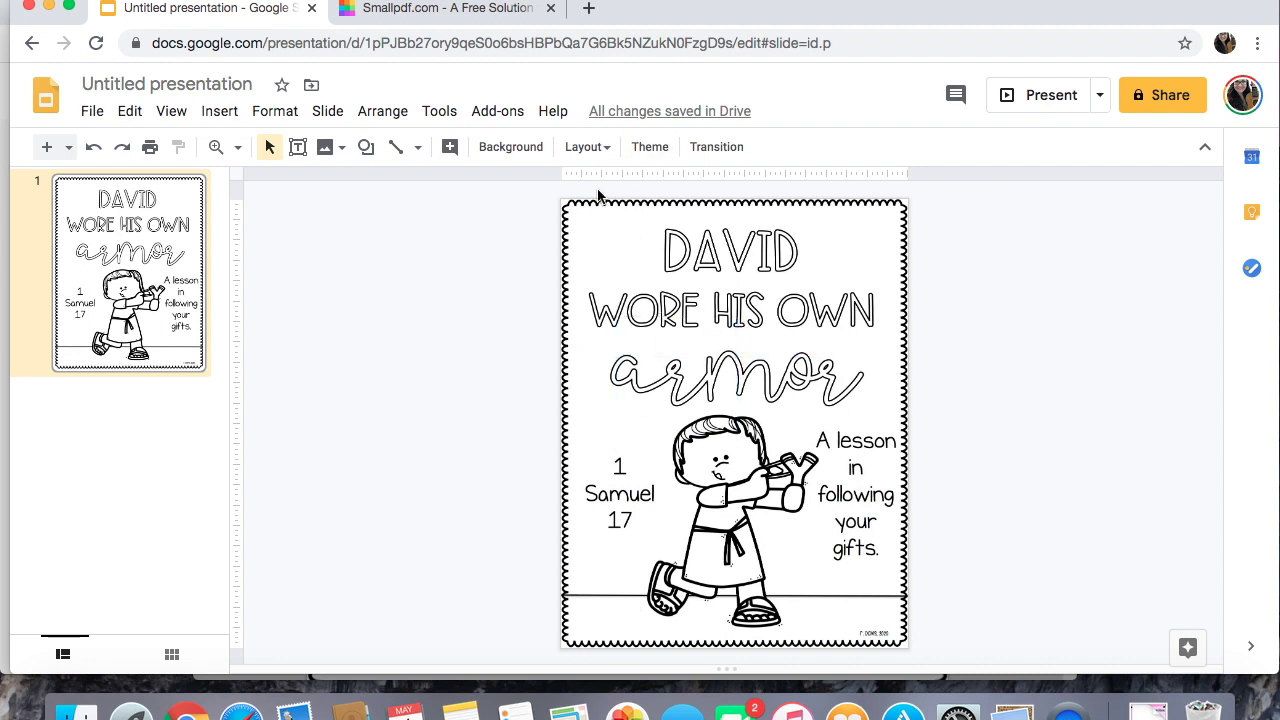
pyautogui.click(508, 148)
pyautogui.click(791, 254)
pyautogui.rightClick(745, 462)
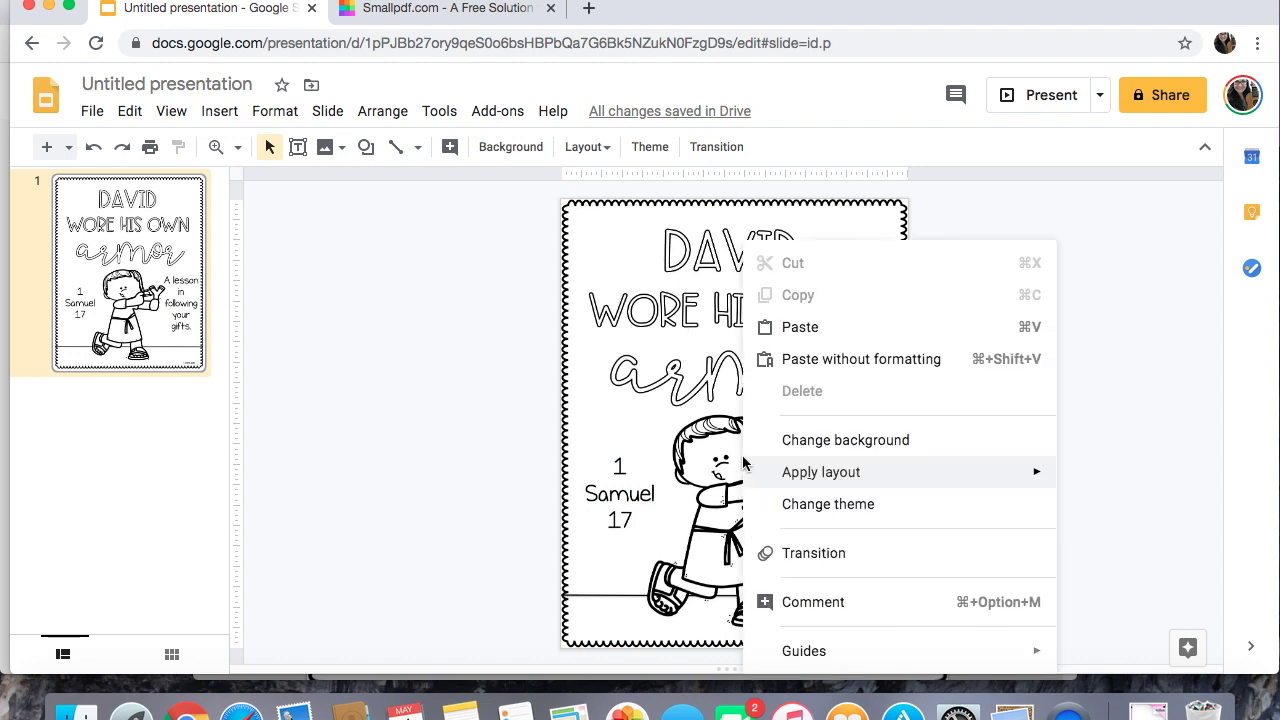
pyautogui.click(991, 221)
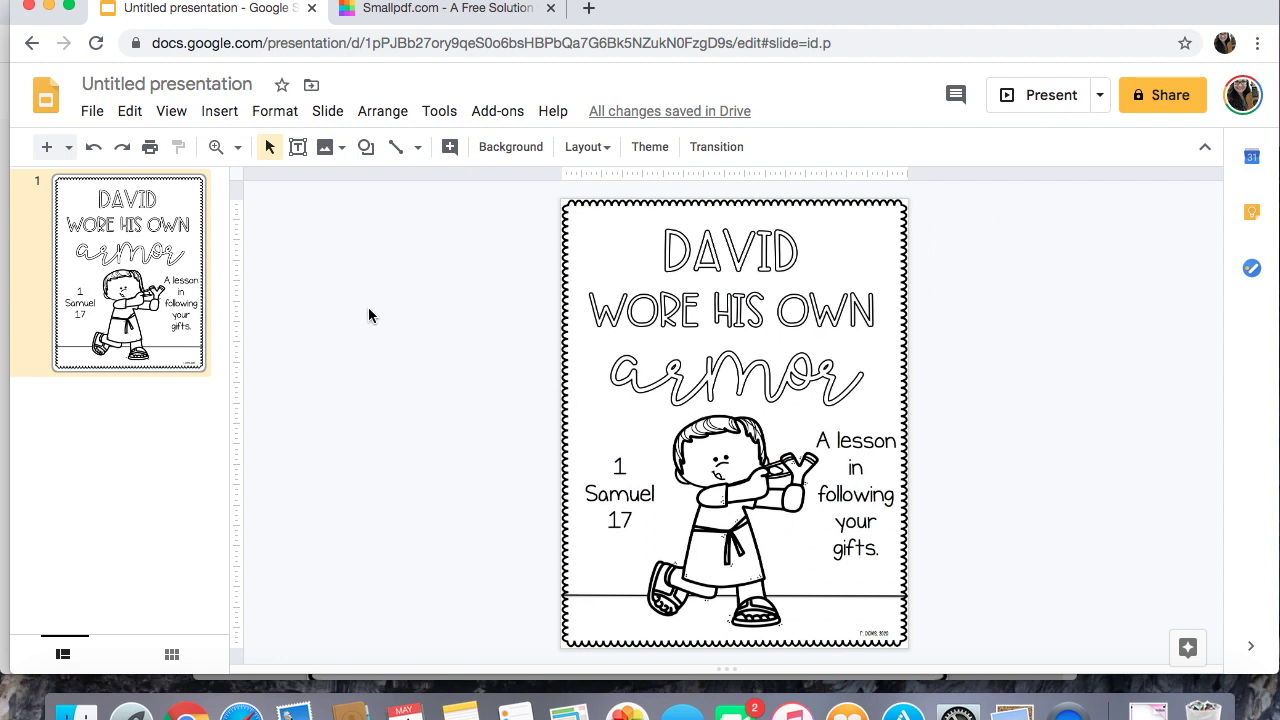
# - Add a new slide after the cover slide
pyautogui.click(220, 112)
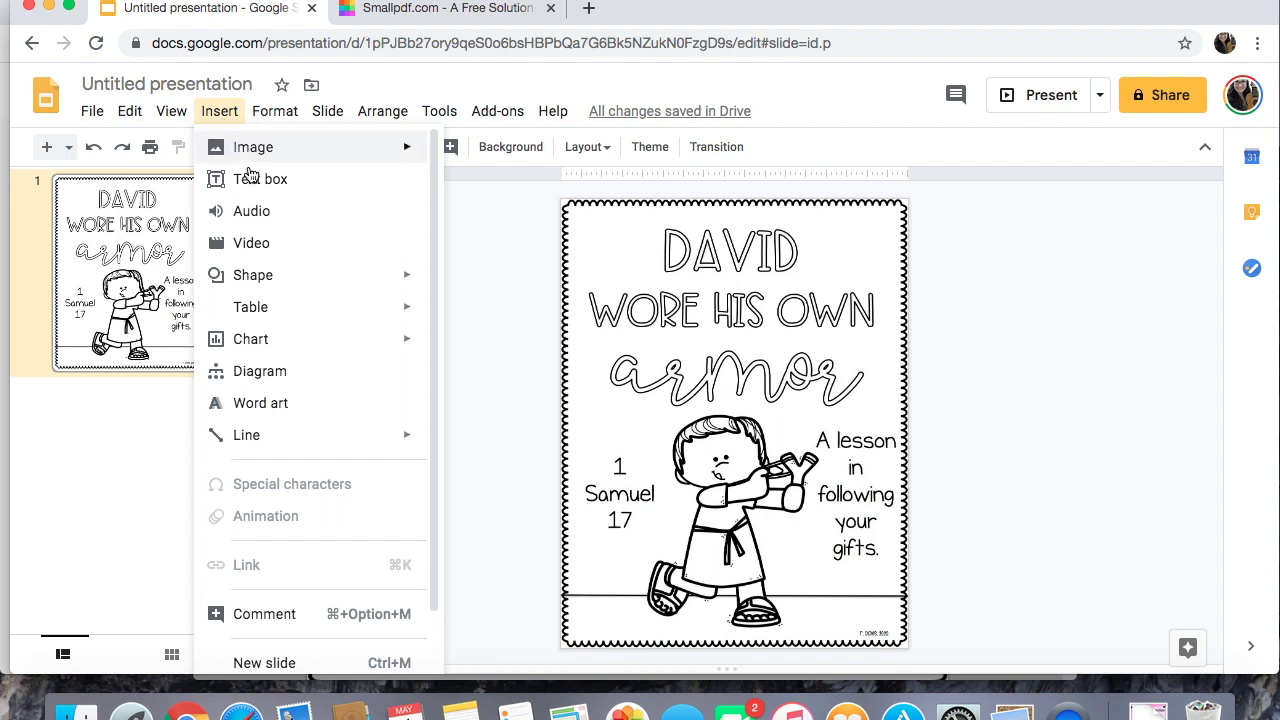
pyautogui.scroll(-1, 264, 461)
pyautogui.scroll(-2, 264, 470)
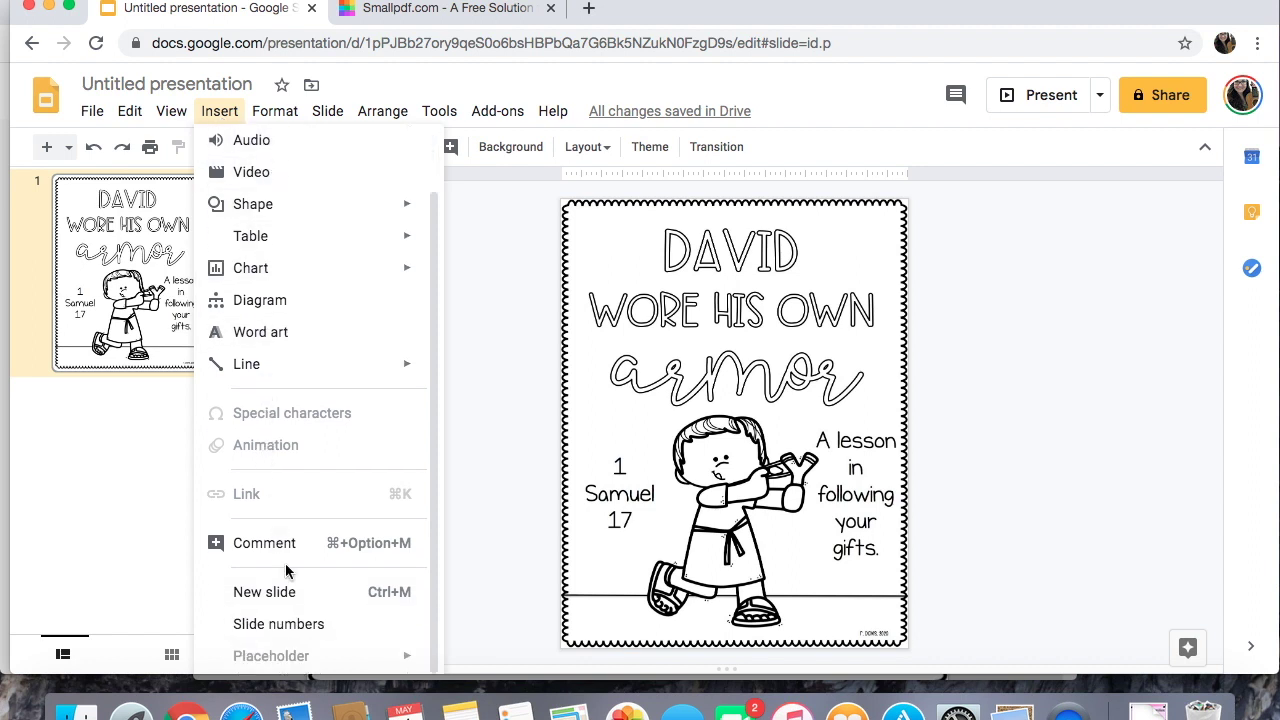
pyautogui.click(471, 443)
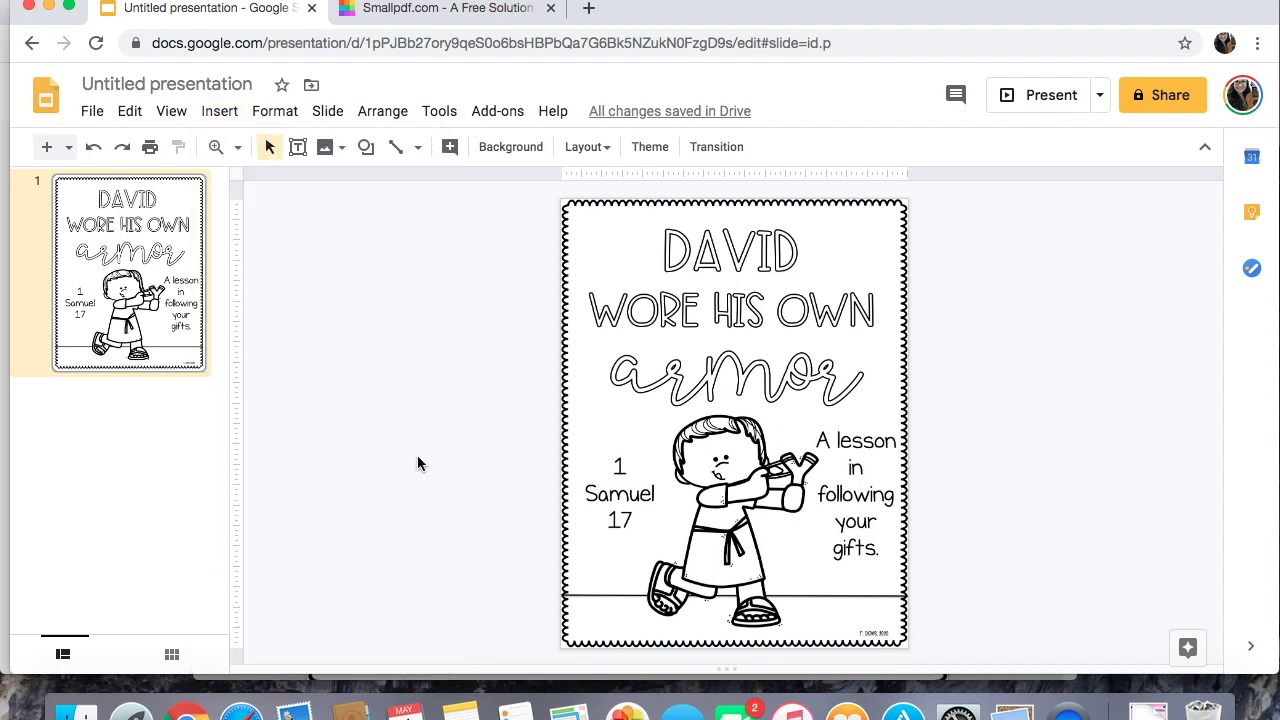
pyautogui.hotkey('ctrl', 'm')
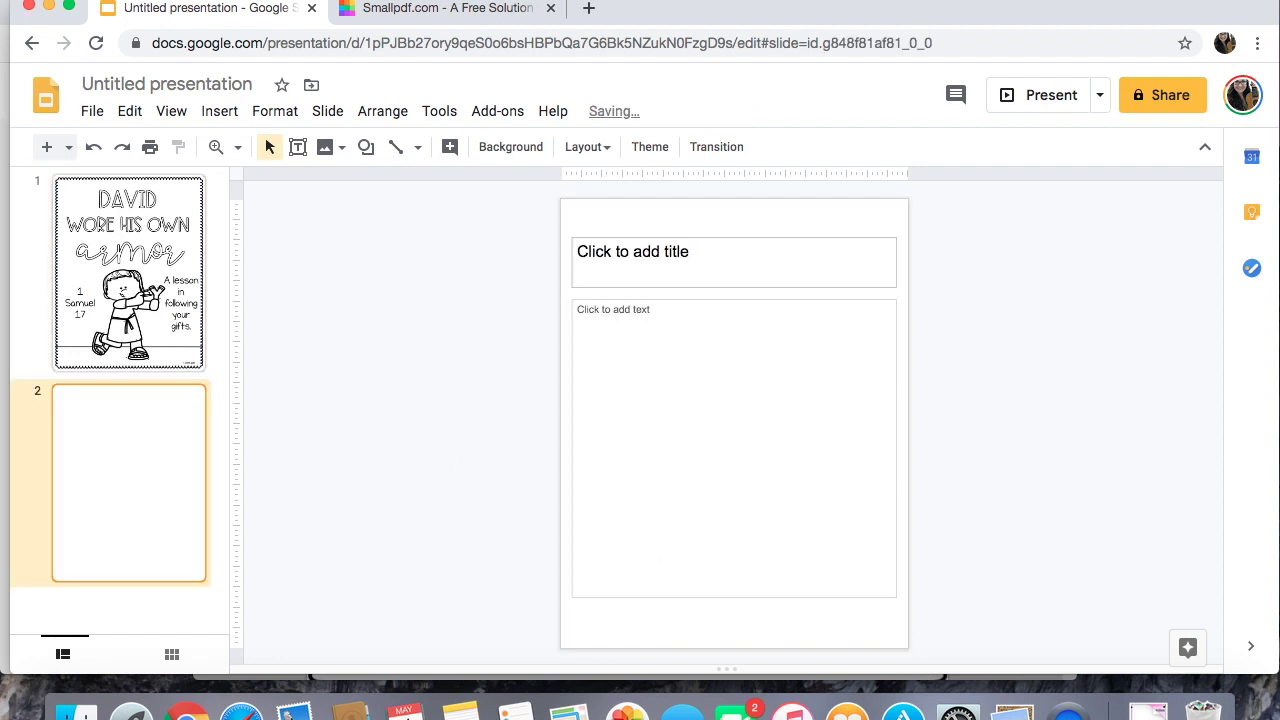
# - Delete the title and text placeholders from the second slide
pyautogui.click(624, 289)
pyautogui.press('BackSpace')
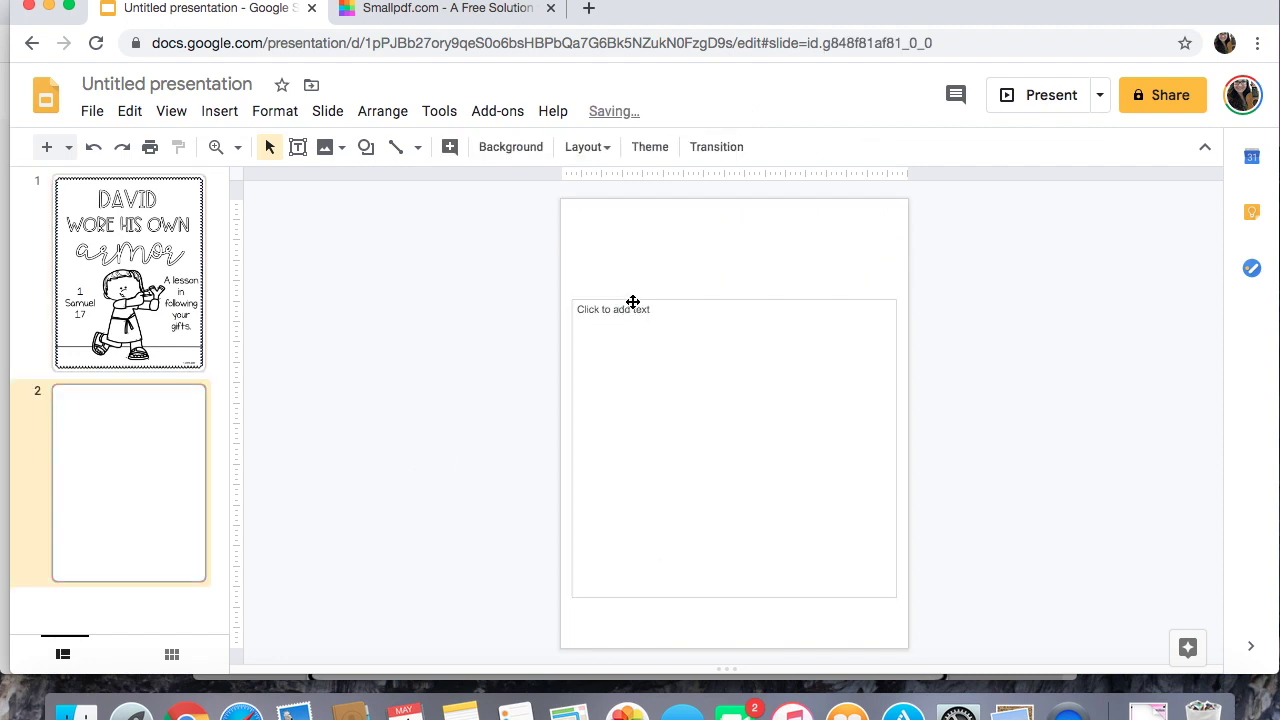
pyautogui.click(633, 302)
pyautogui.press('BackSpace')
# - Set the image David Wears His Own Armor church2 from the Screenshot folder as the second slide's background
pyautogui.click(512, 148)
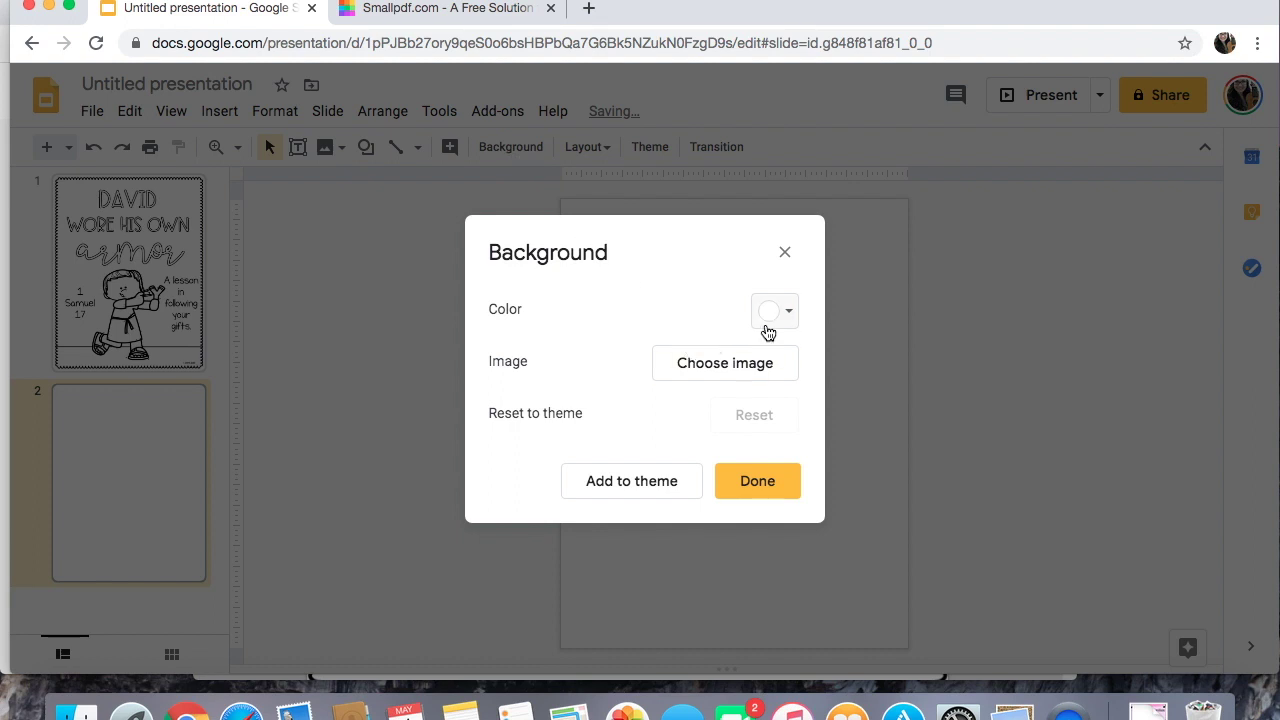
pyautogui.click(725, 363)
pyautogui.click(76, 712)
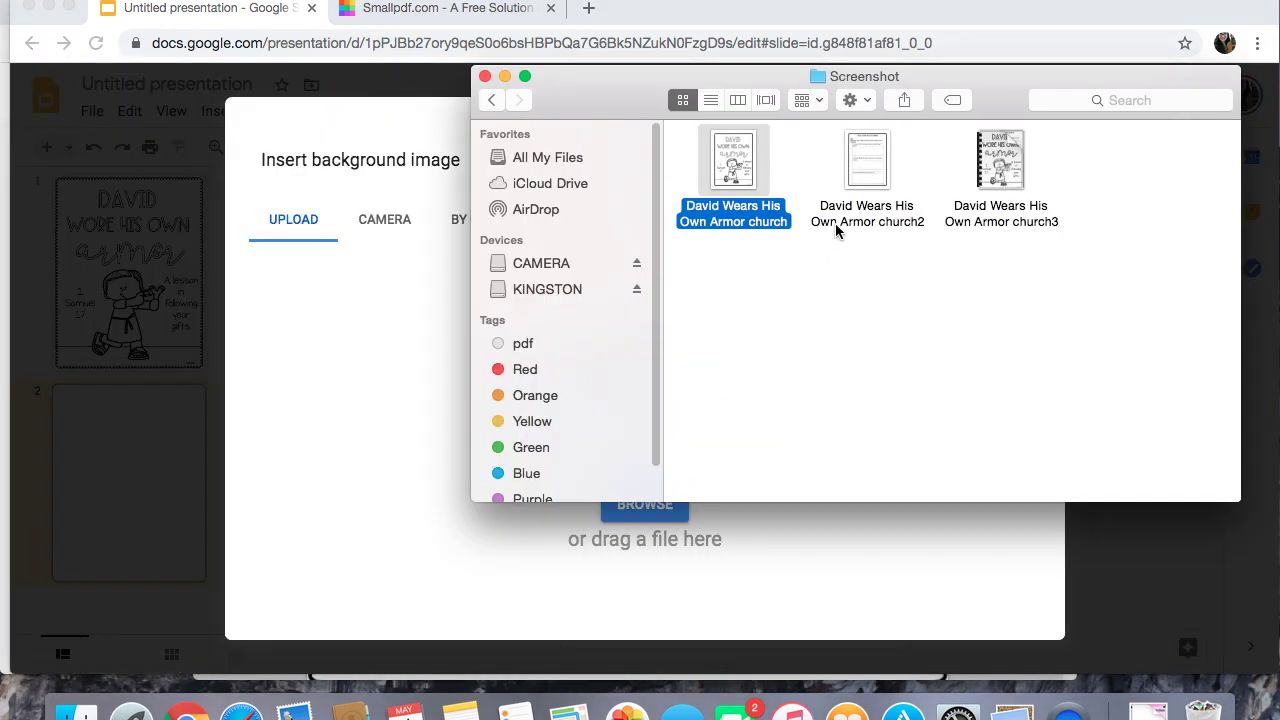
pyautogui.moveTo(841, 226); pyautogui.dragTo(380, 363)
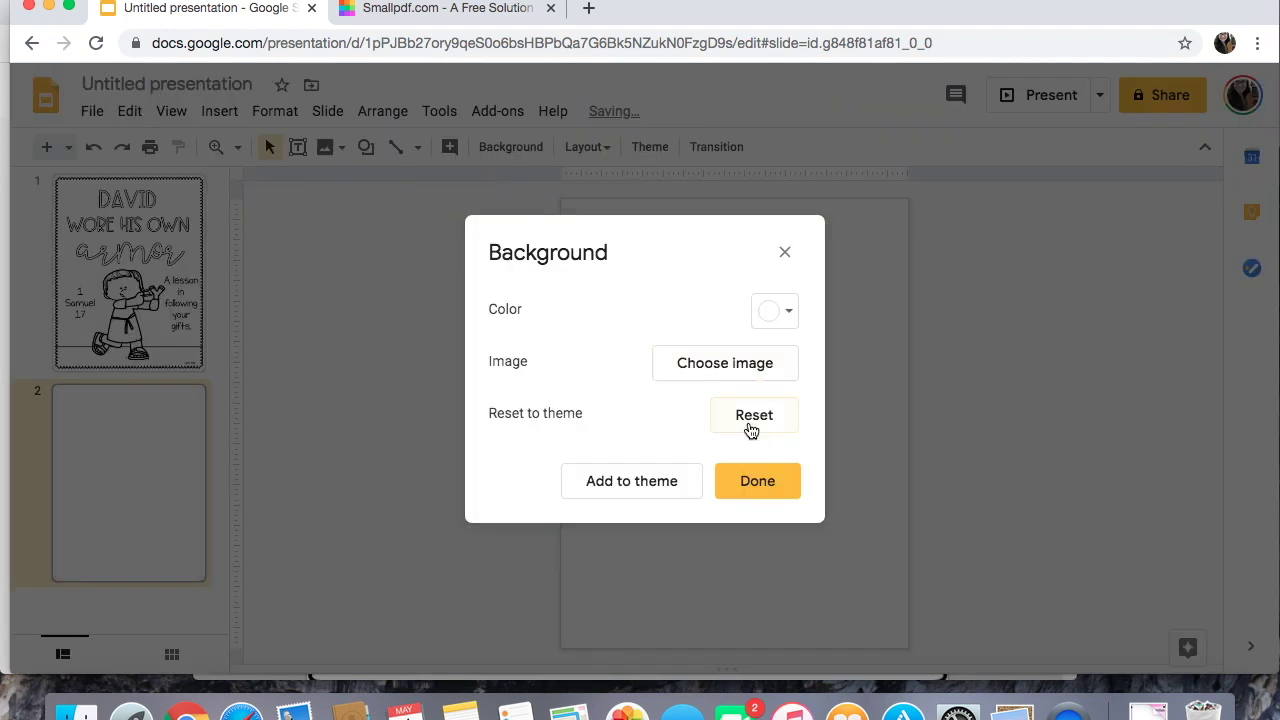
pyautogui.click(757, 480)
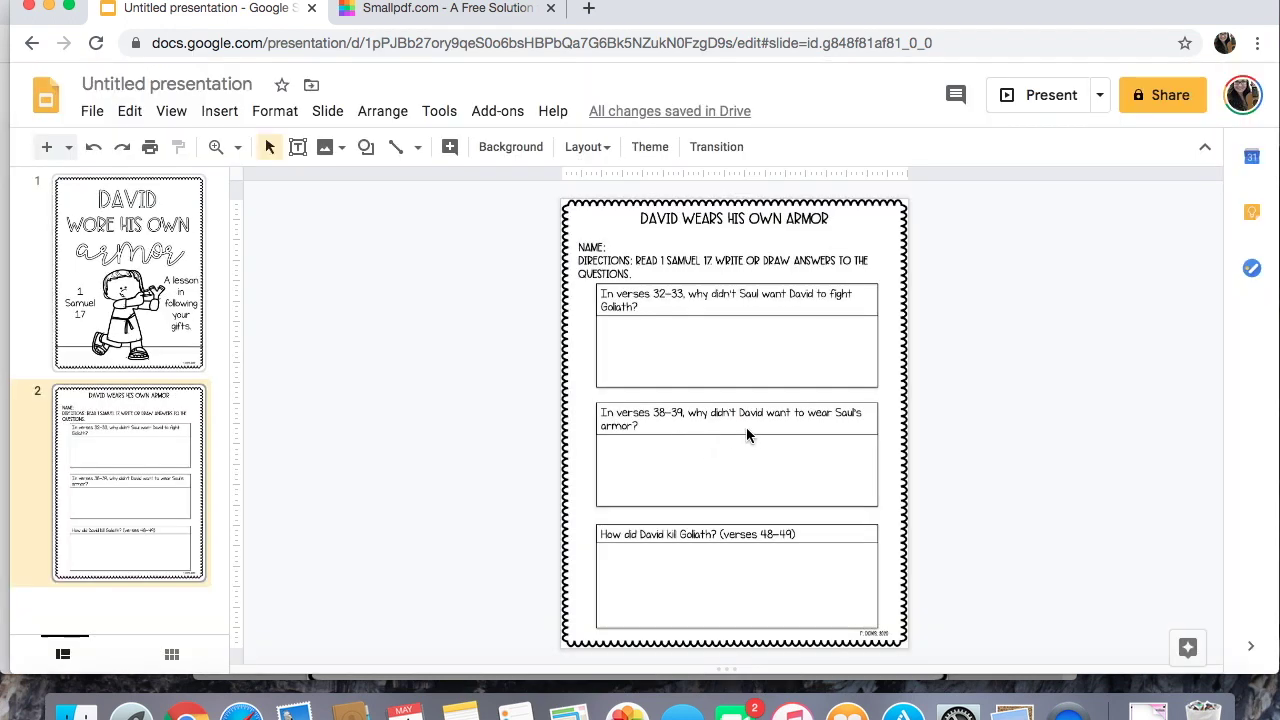
# - Add a third slide and delete its title placeholder
pyautogui.hotkey('ctrl', 'm')
pyautogui.click(644, 236)
pyautogui.press('BackSpace')
pyautogui.click(664, 298)
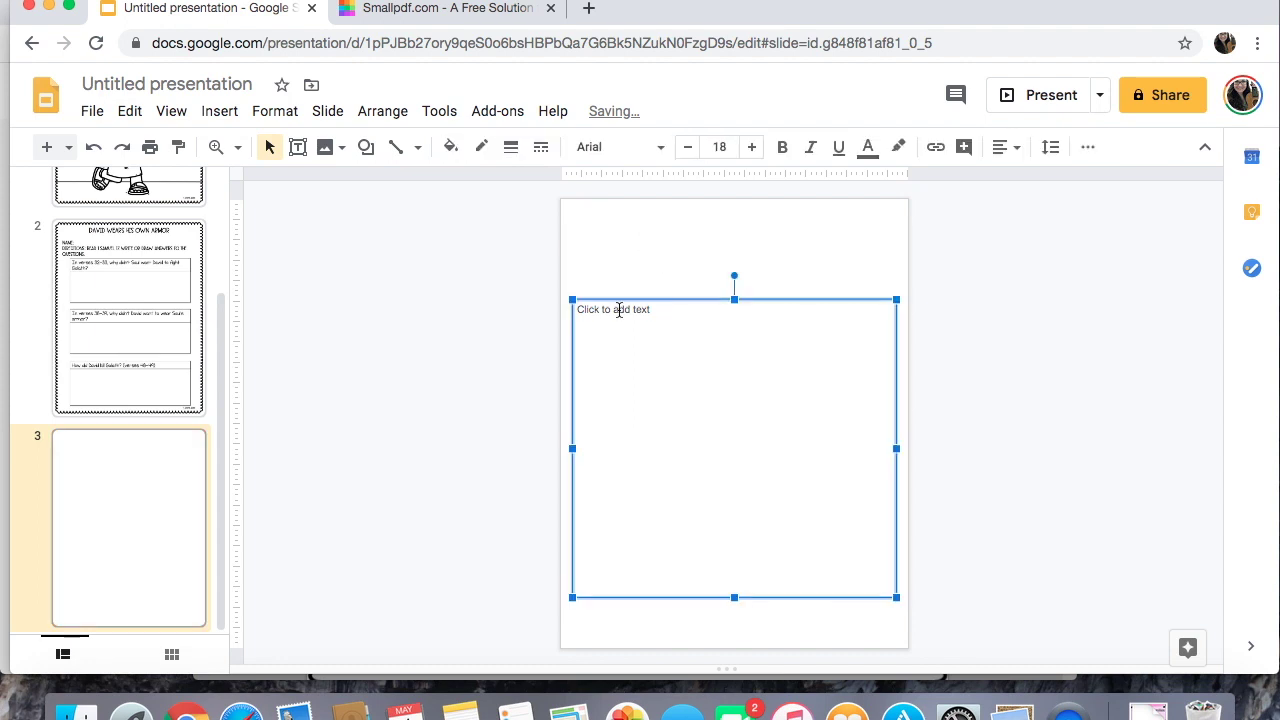
pyautogui.click(547, 258)
# - Try to upload David Wears His Own Armor church3.pdf from the Screenshot folder as the third slide's background
pyautogui.click(515, 150)
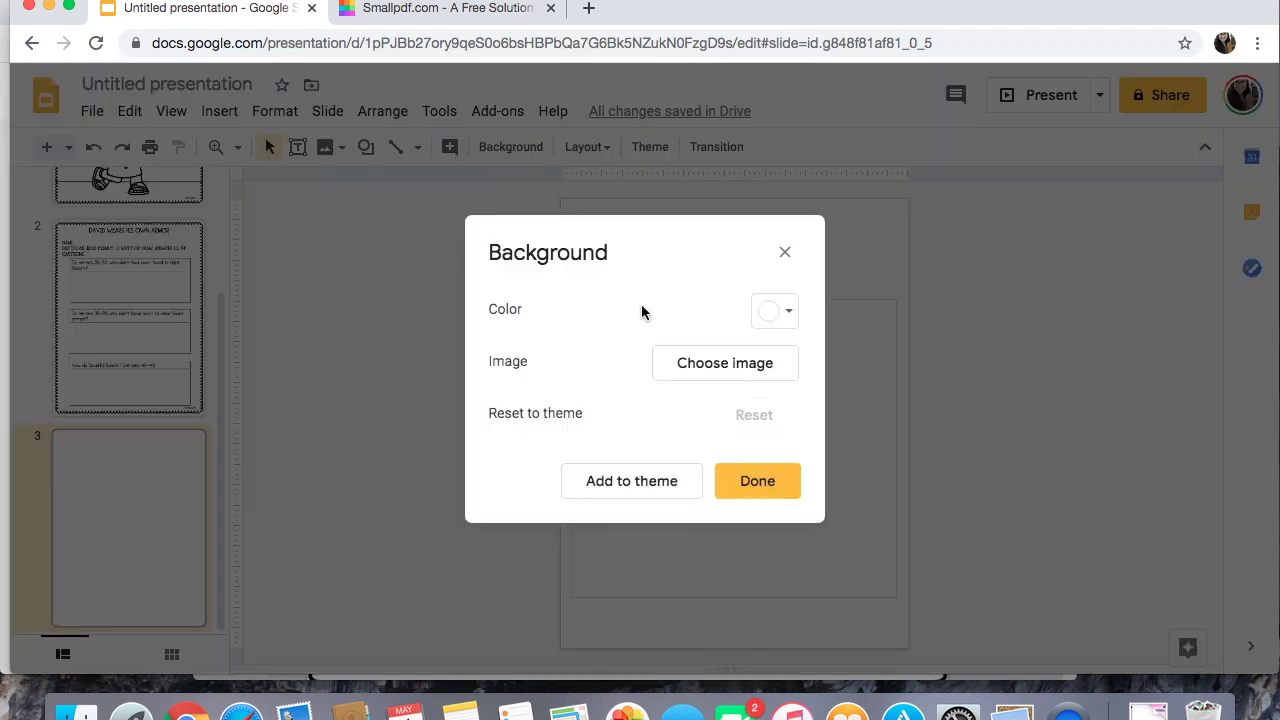
pyautogui.click(739, 366)
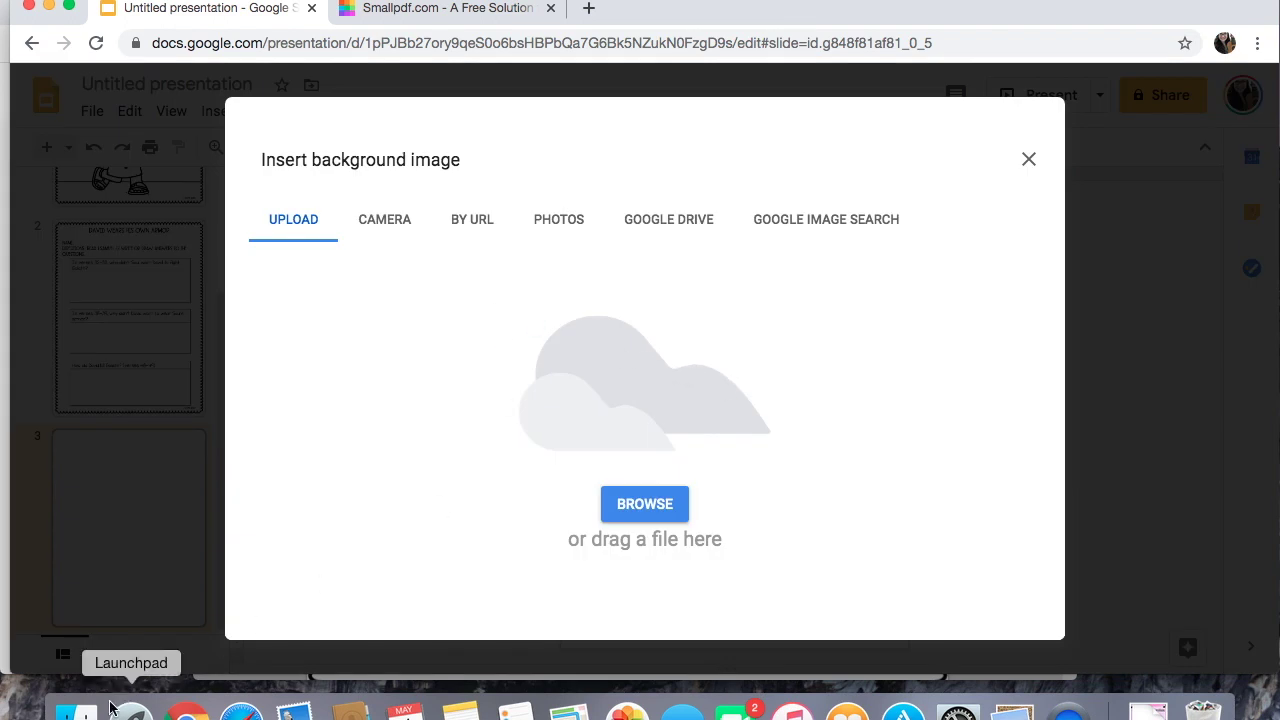
pyautogui.click(75, 710)
pyautogui.moveTo(985, 185); pyautogui.dragTo(412, 367)
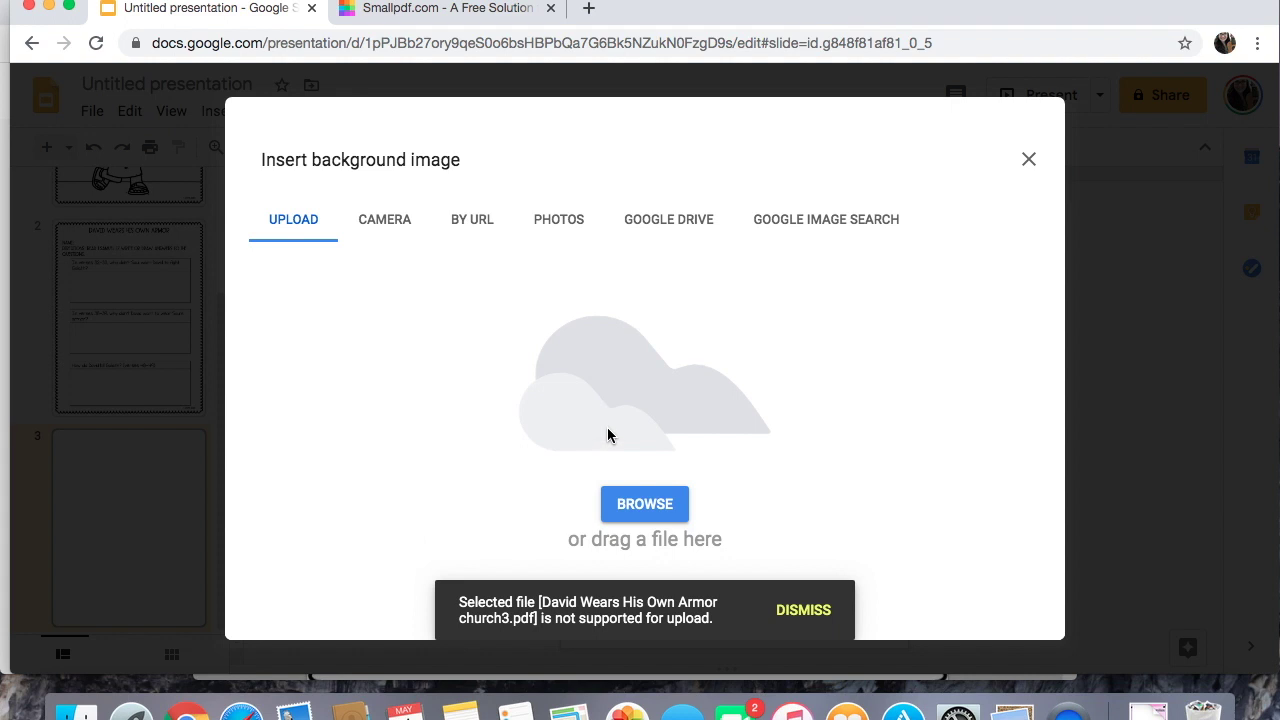
pyautogui.click(800, 618)
# - Export the worksheet page from Preview as a JPEG named David Wears His Own Armor church3 in the Screenshot folder
pyautogui.click(75, 708)
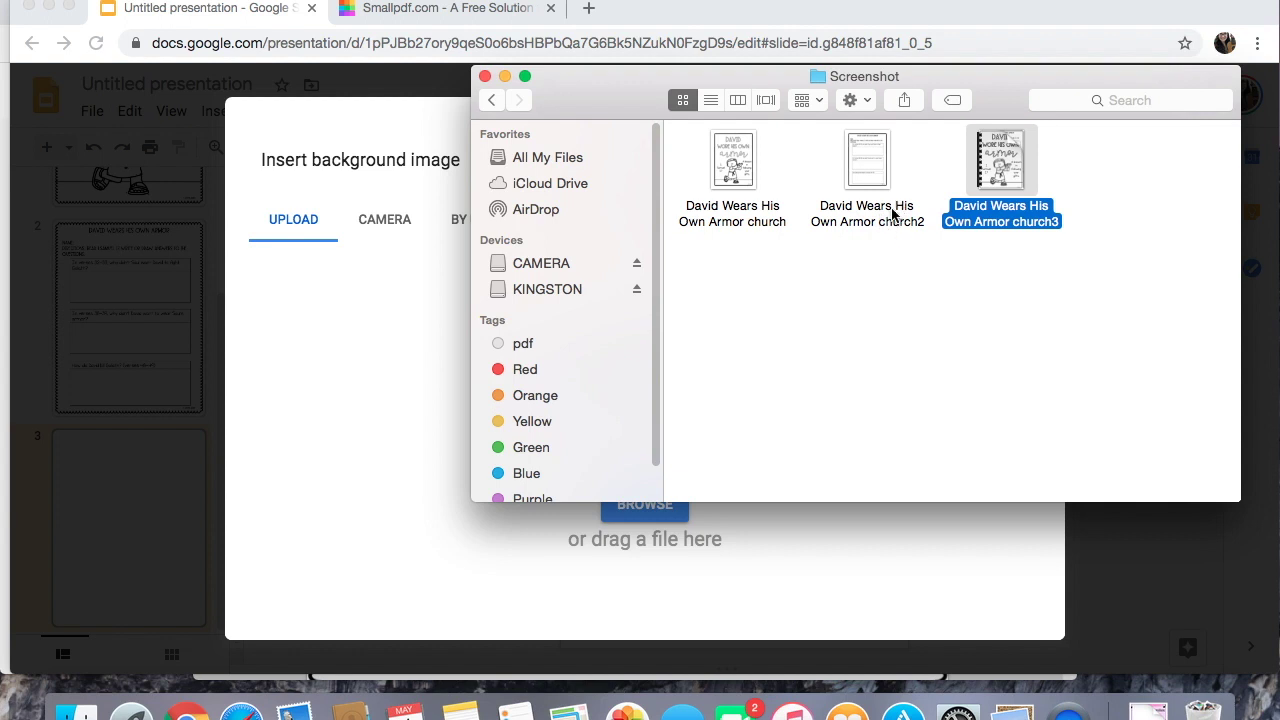
pyautogui.click(1013, 705)
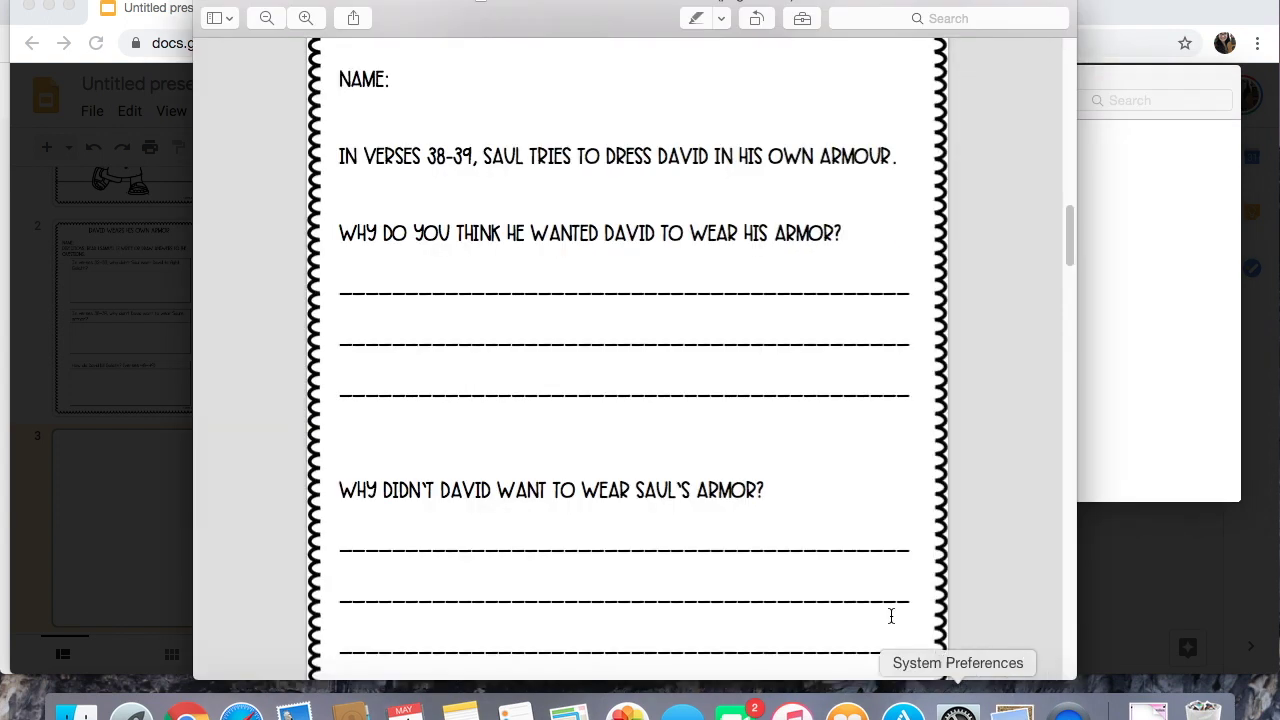
pyautogui.click(134, 5)
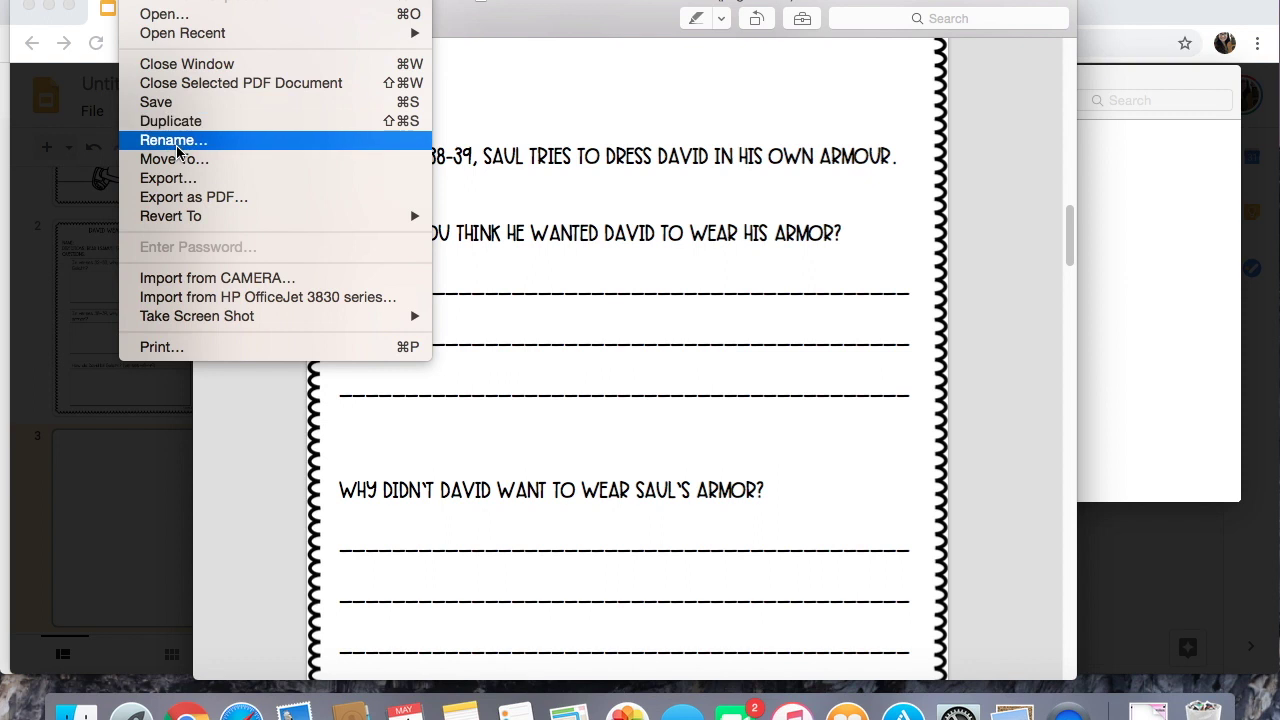
pyautogui.click(168, 178)
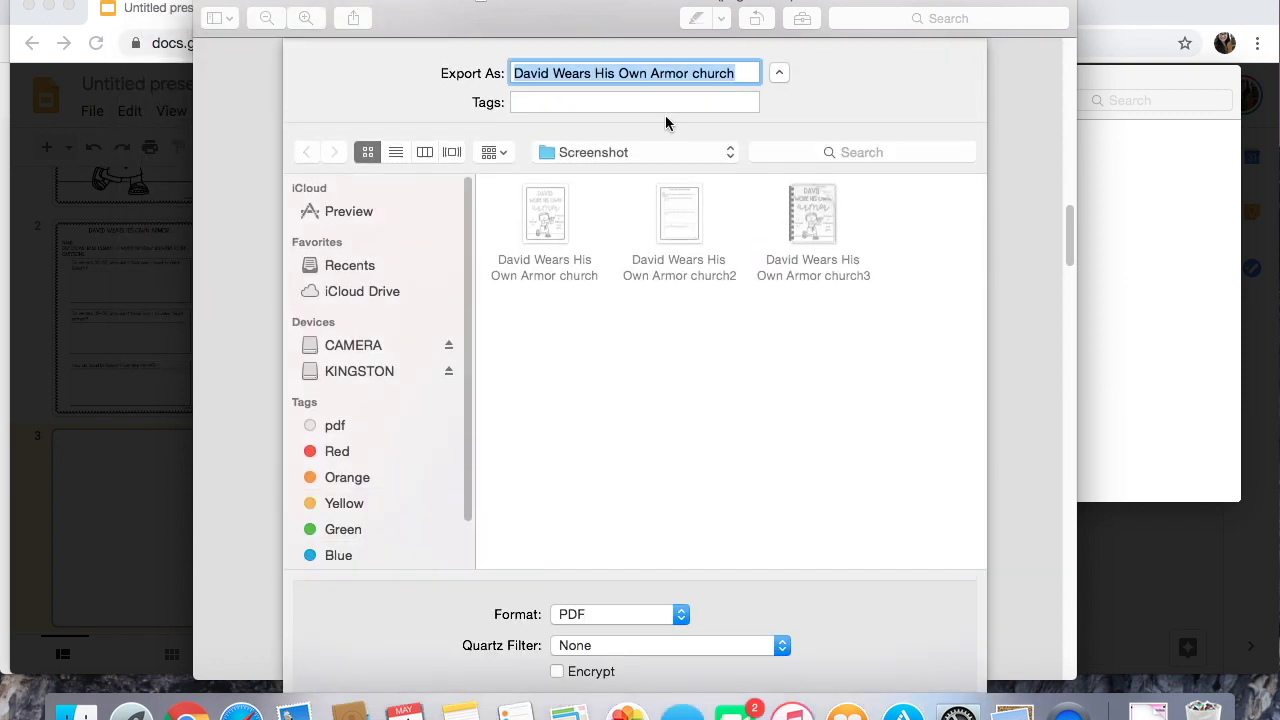
pyautogui.click(642, 614)
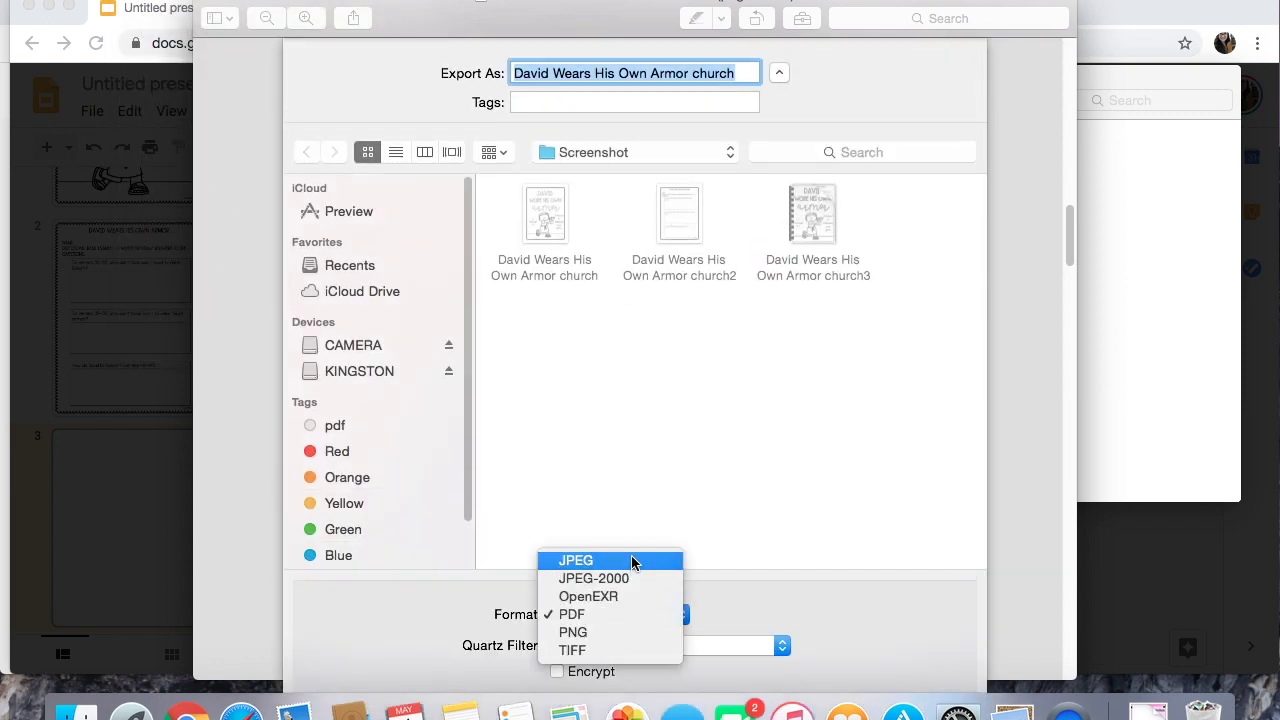
pyautogui.click(600, 560)
pyautogui.press('Return')
pyautogui.click(660, 163)
pyautogui.click(746, 73)
pyautogui.press('Return')
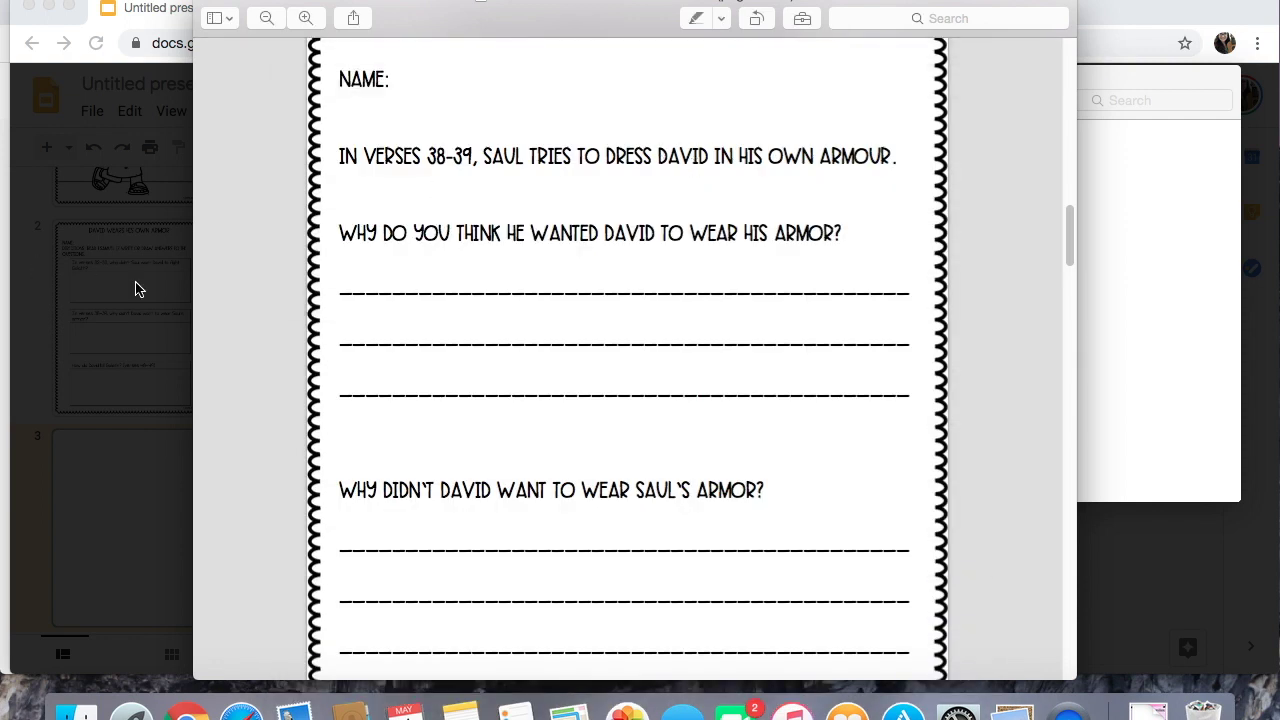
# - Set the JPEG version of David Wears His Own Armor church3 as the third slide's background in the presentation
pyautogui.click(1118, 316)
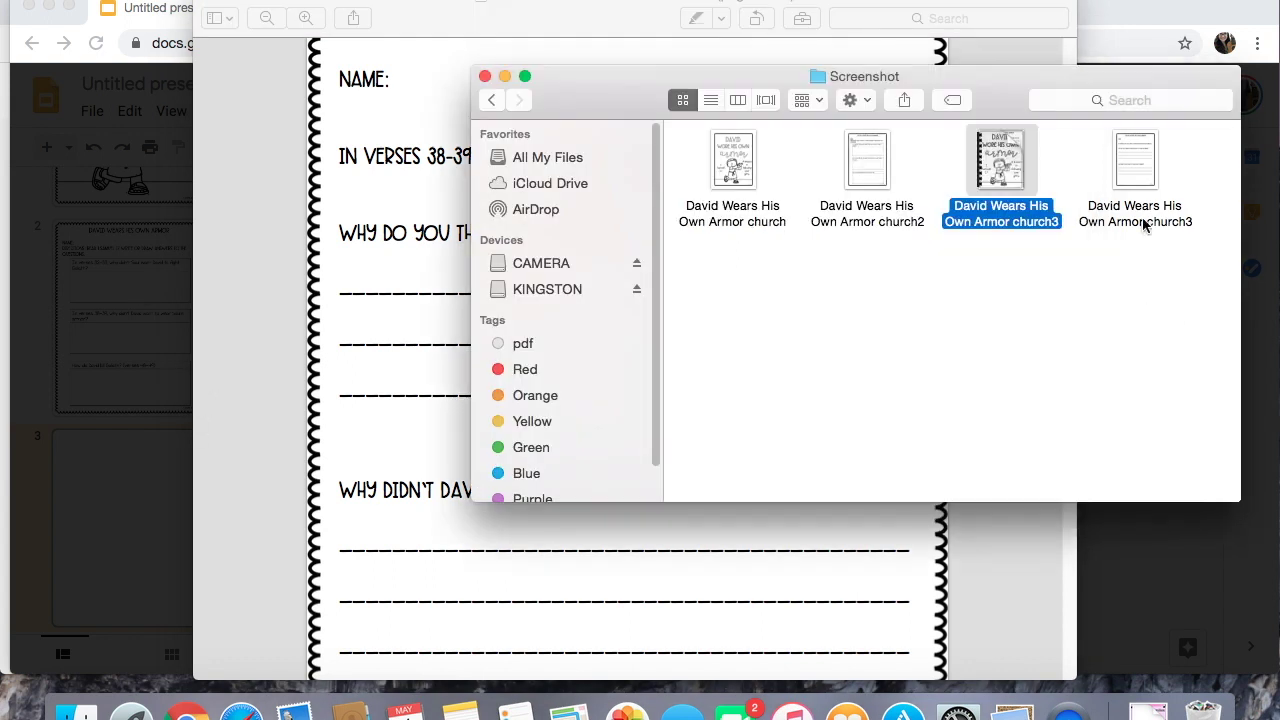
pyautogui.moveTo(1137, 209); pyautogui.dragTo(910, 245)
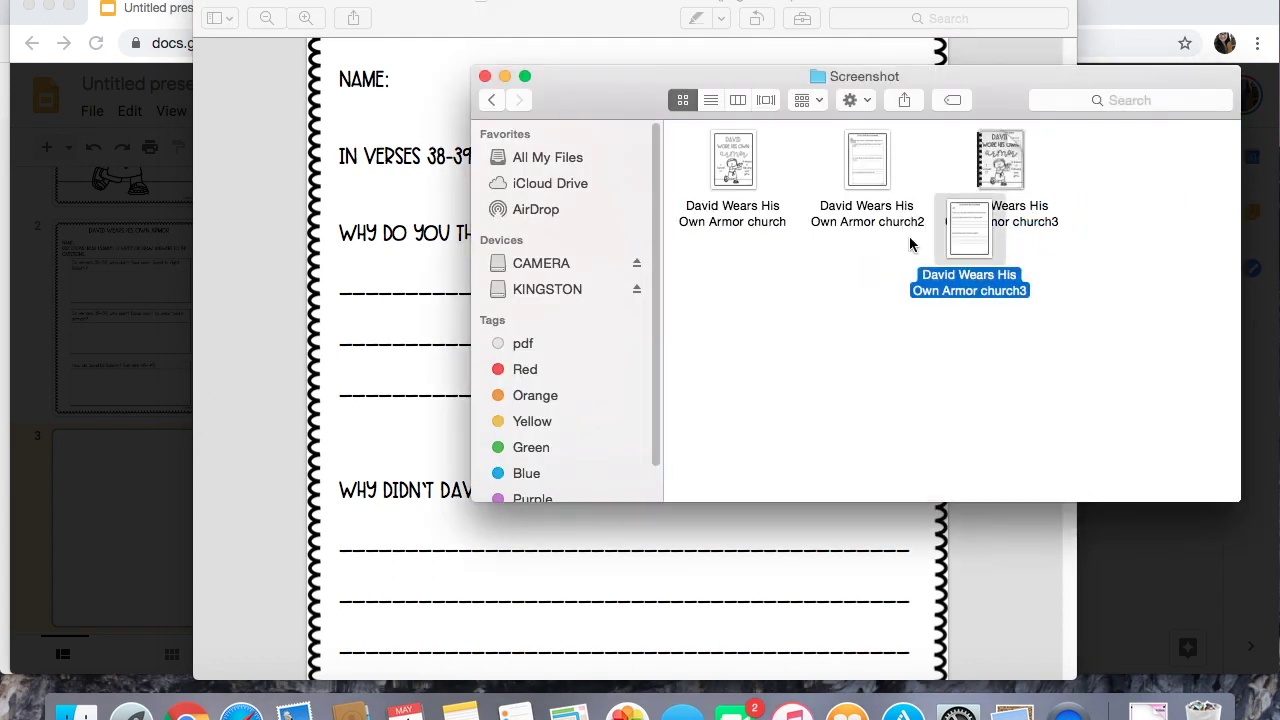
pyautogui.click(257, 83)
pyautogui.click(185, 305)
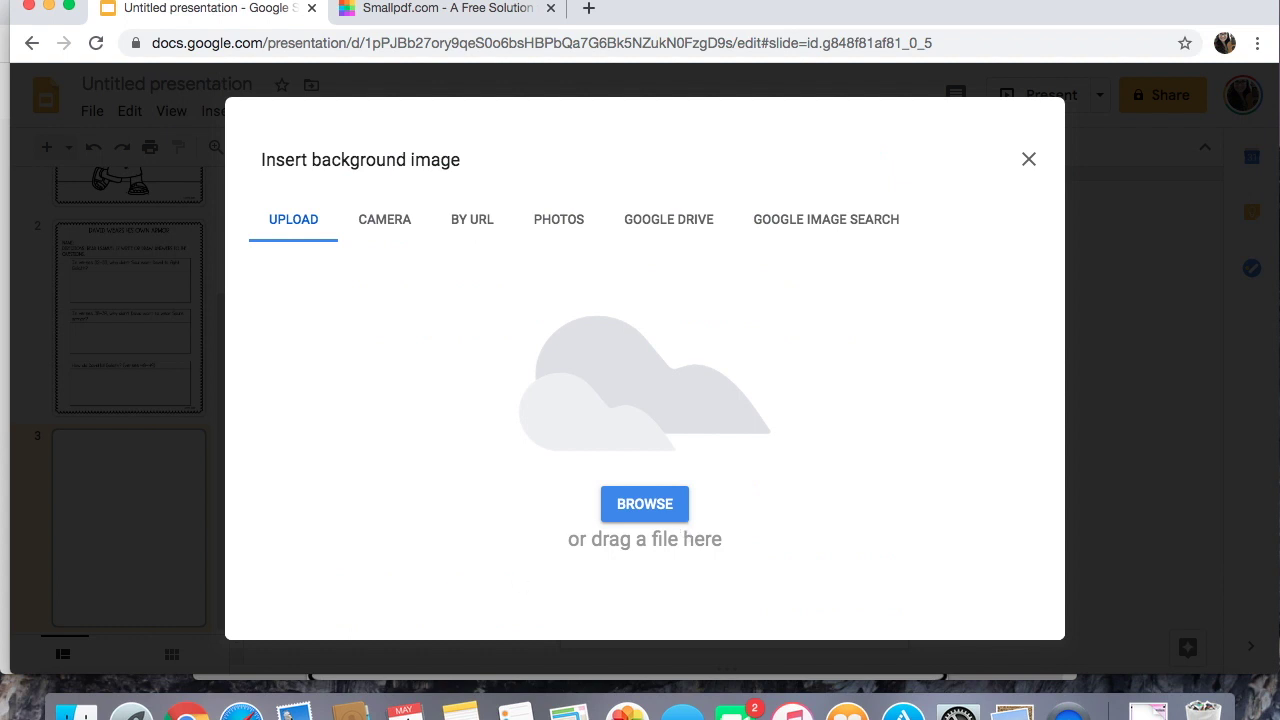
pyautogui.click(75, 712)
pyautogui.moveTo(945, 260); pyautogui.dragTo(383, 383)
pyautogui.click(757, 481)
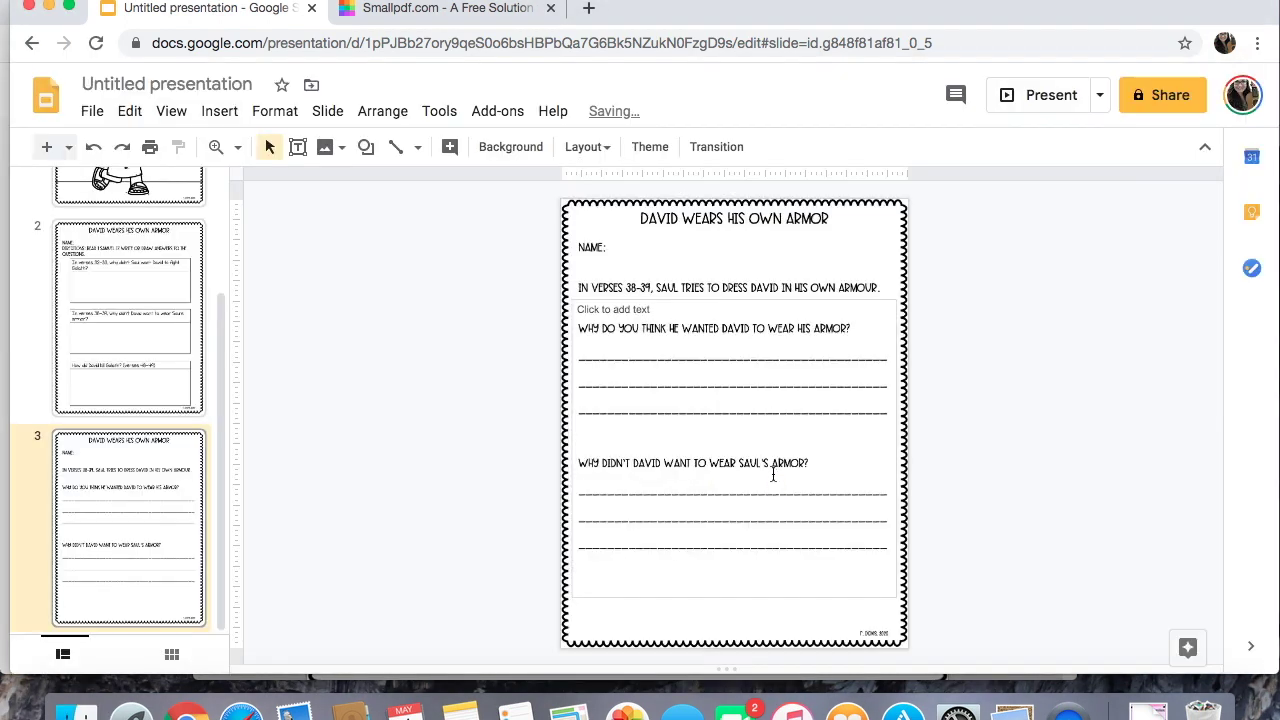
# - Delete the empty text placeholder from the third slide
pyautogui.click(659, 302)
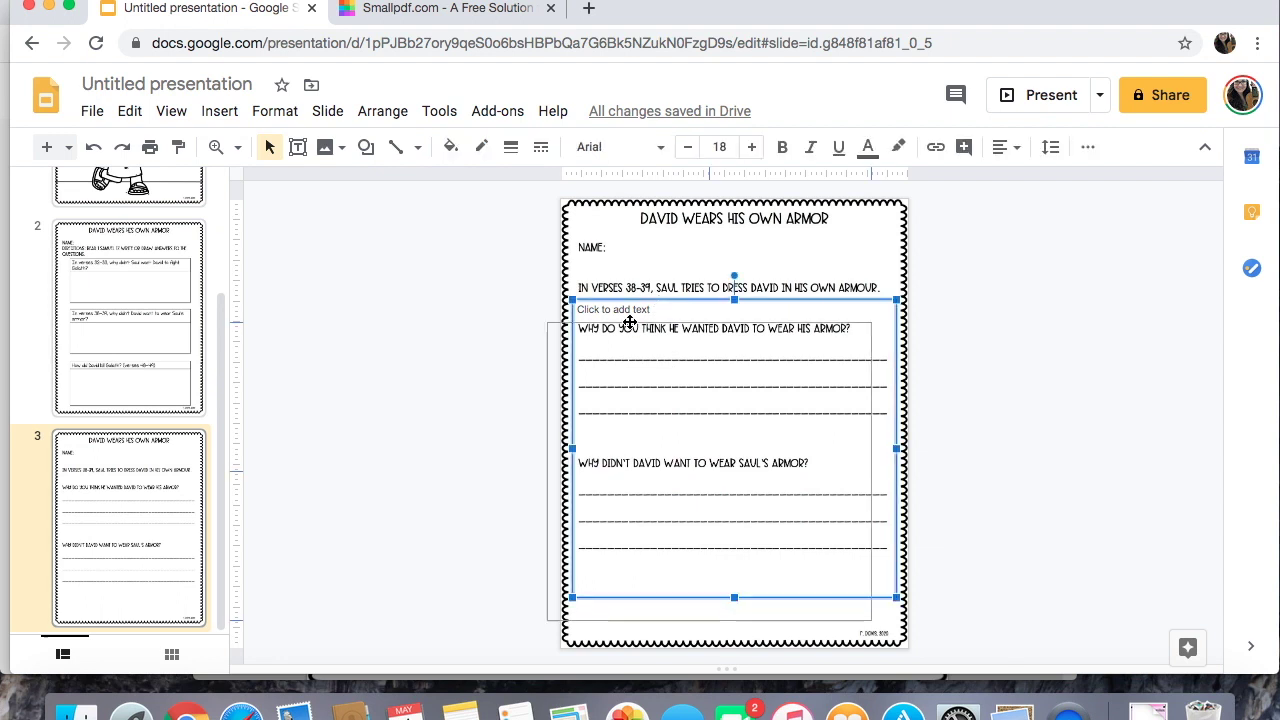
pyautogui.moveTo(620, 320); pyautogui.dragTo(539, 337)
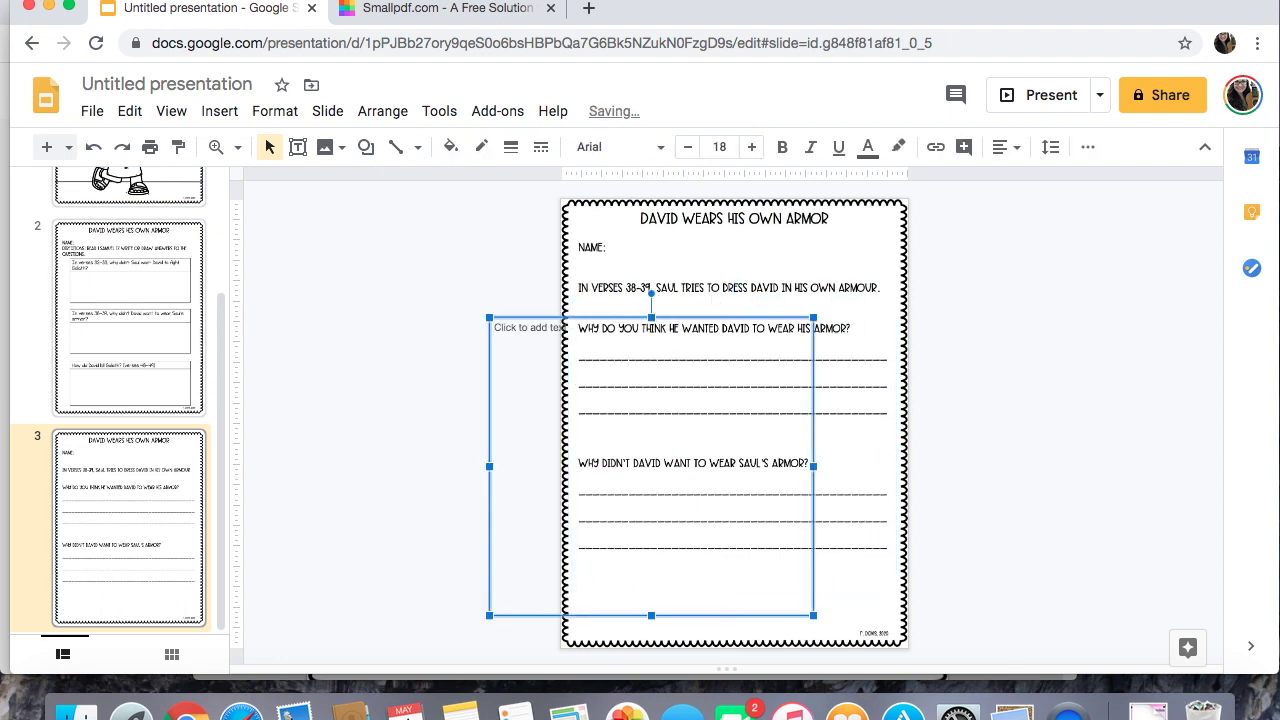
pyautogui.click(727, 280)
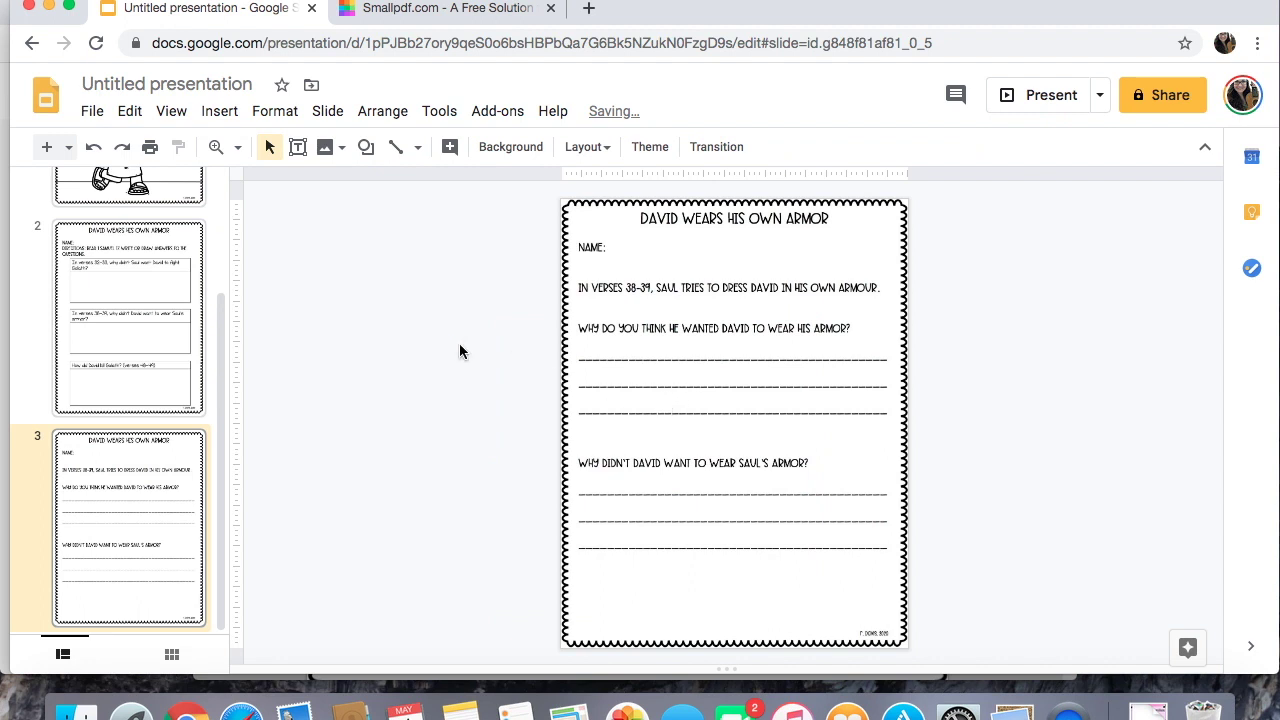
# - Add a text box reading "Type your answer here." over the first answer area on the second slide
pyautogui.click(155, 197)
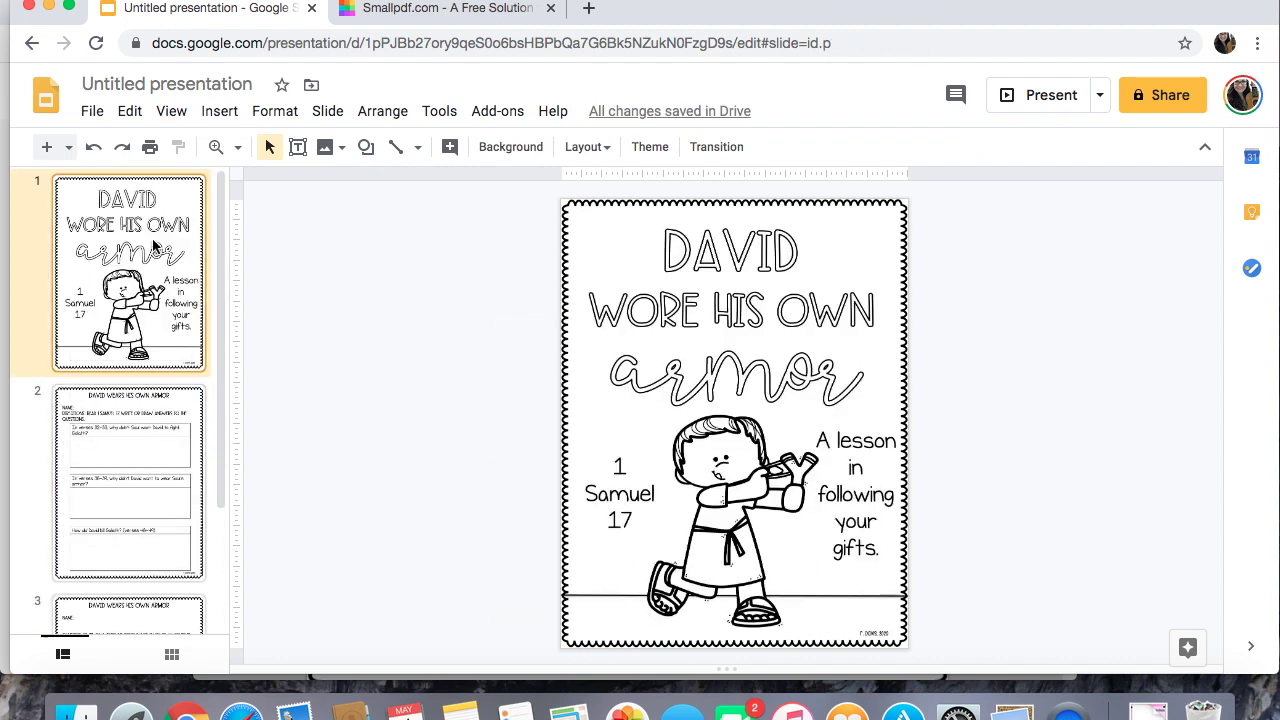
pyautogui.click(91, 466)
pyautogui.click(120, 612)
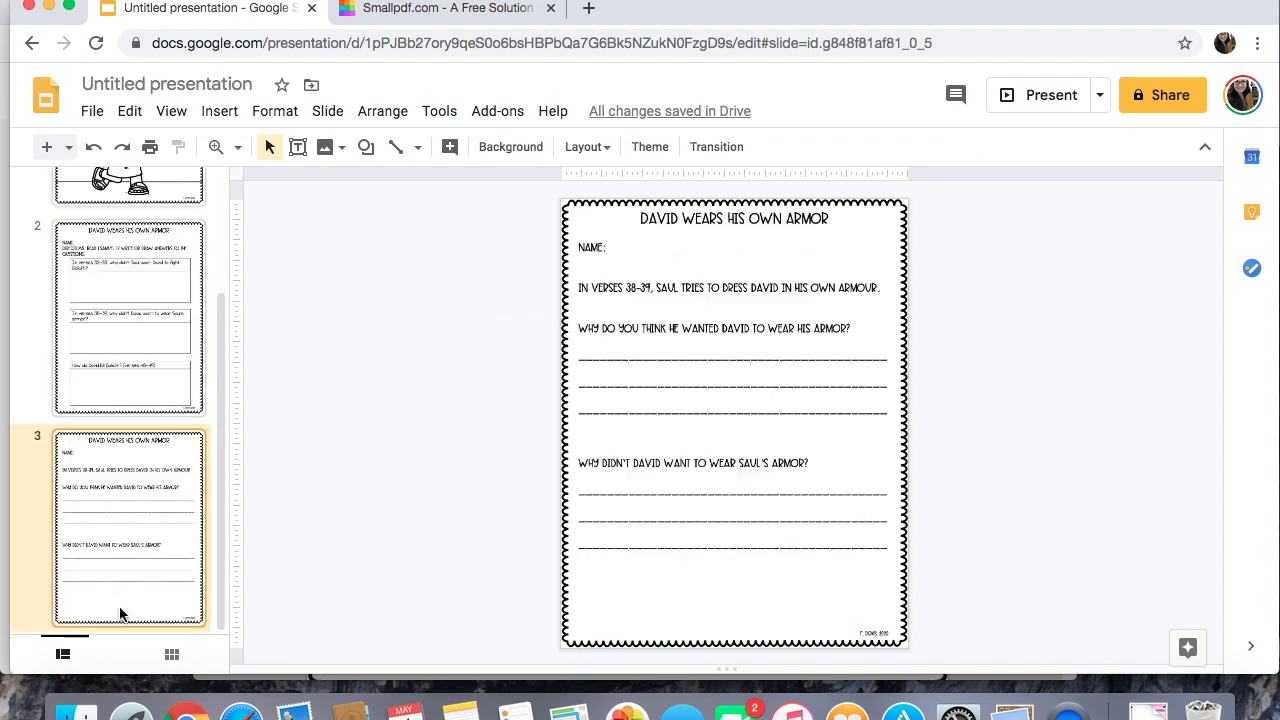
pyautogui.click(101, 388)
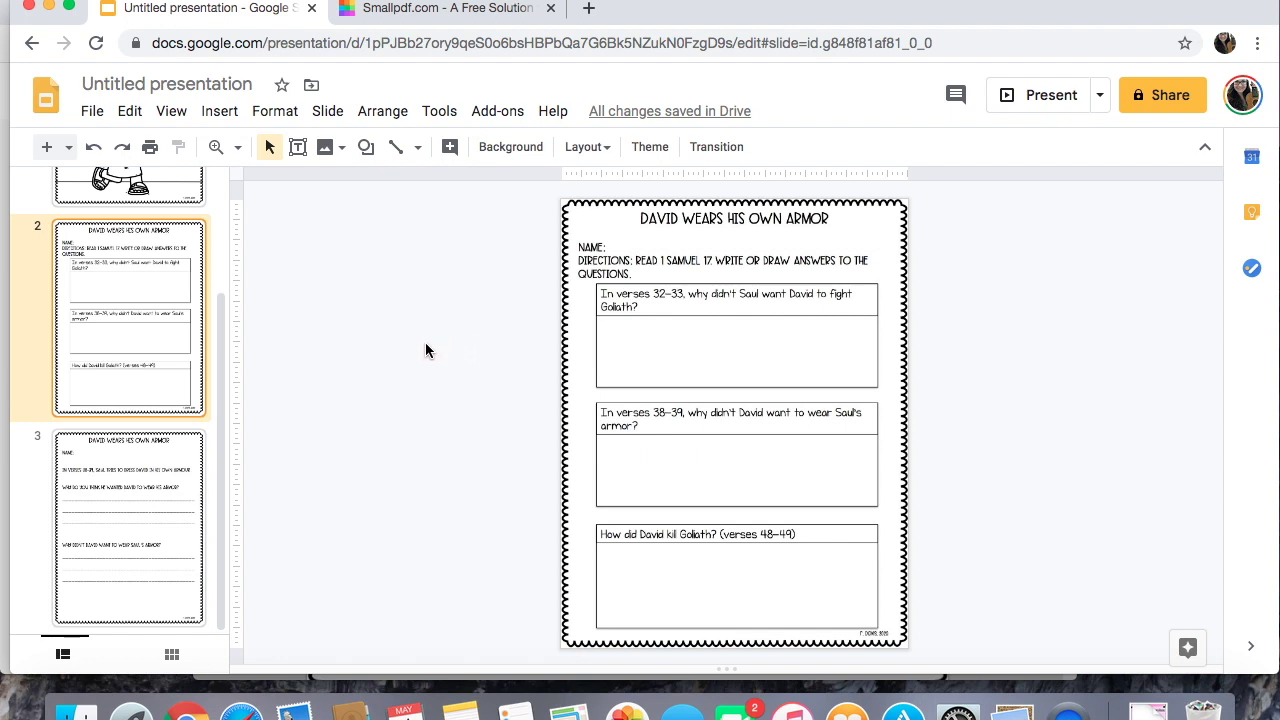
pyautogui.click(298, 150)
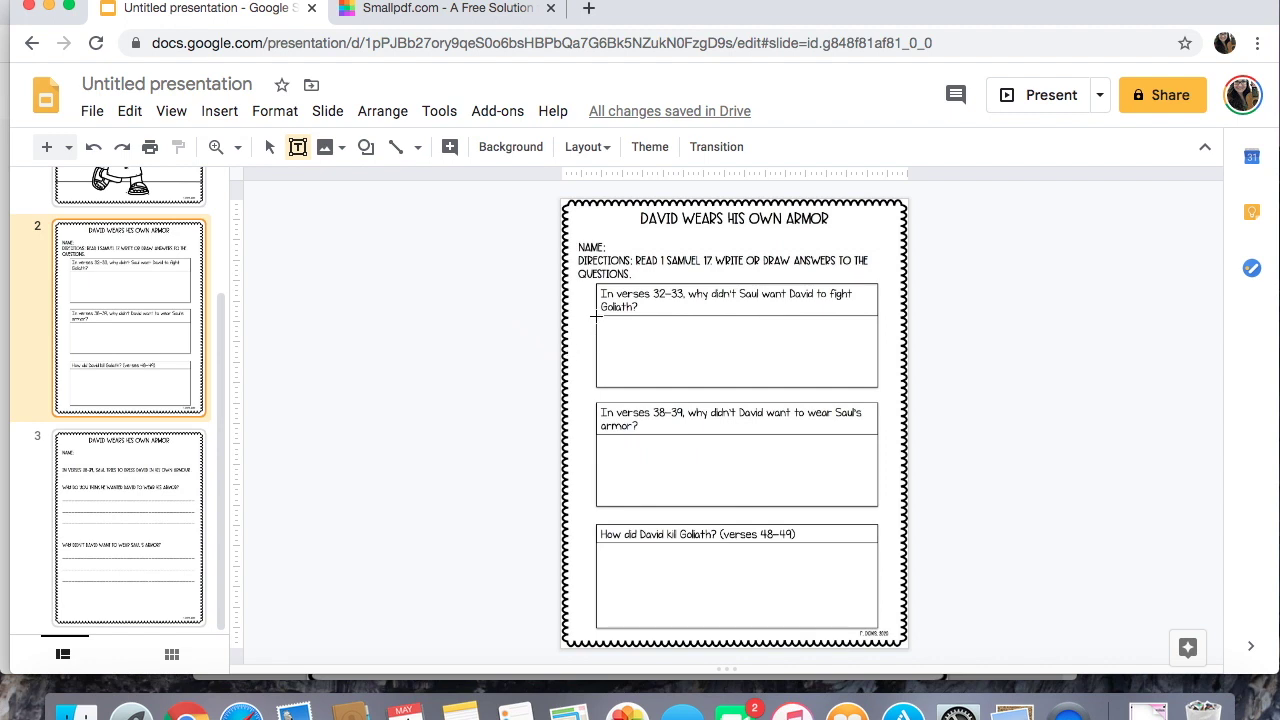
pyautogui.moveTo(596, 316); pyautogui.dragTo(879, 388)
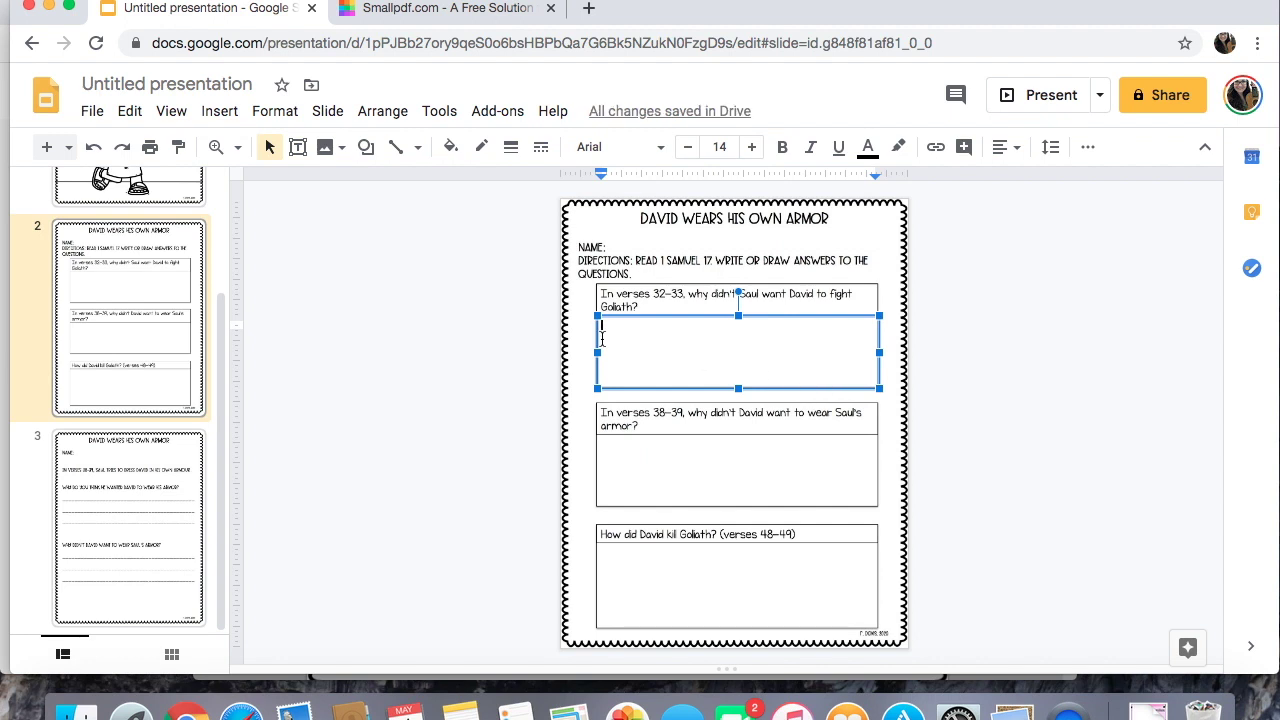
pyautogui.write('Type your answer here.')
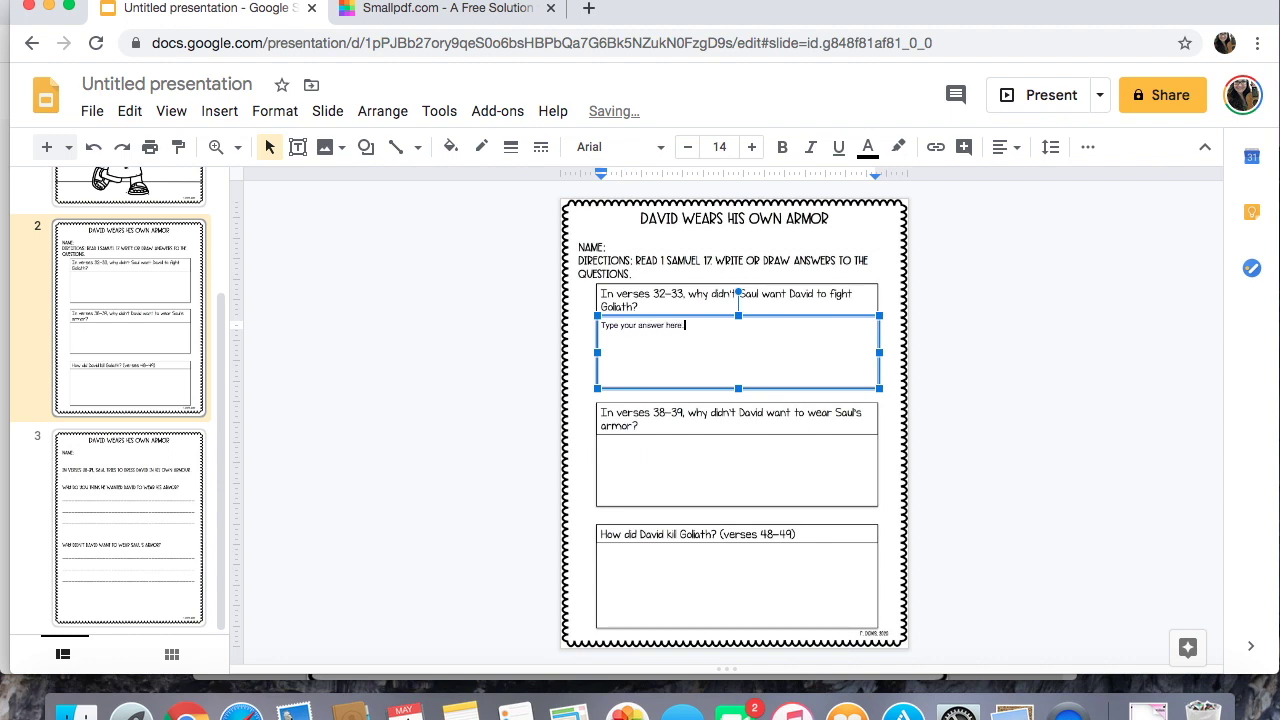
# - Copy the answer text box into the second and third answer areas on the second slide
pyautogui.click(653, 388)
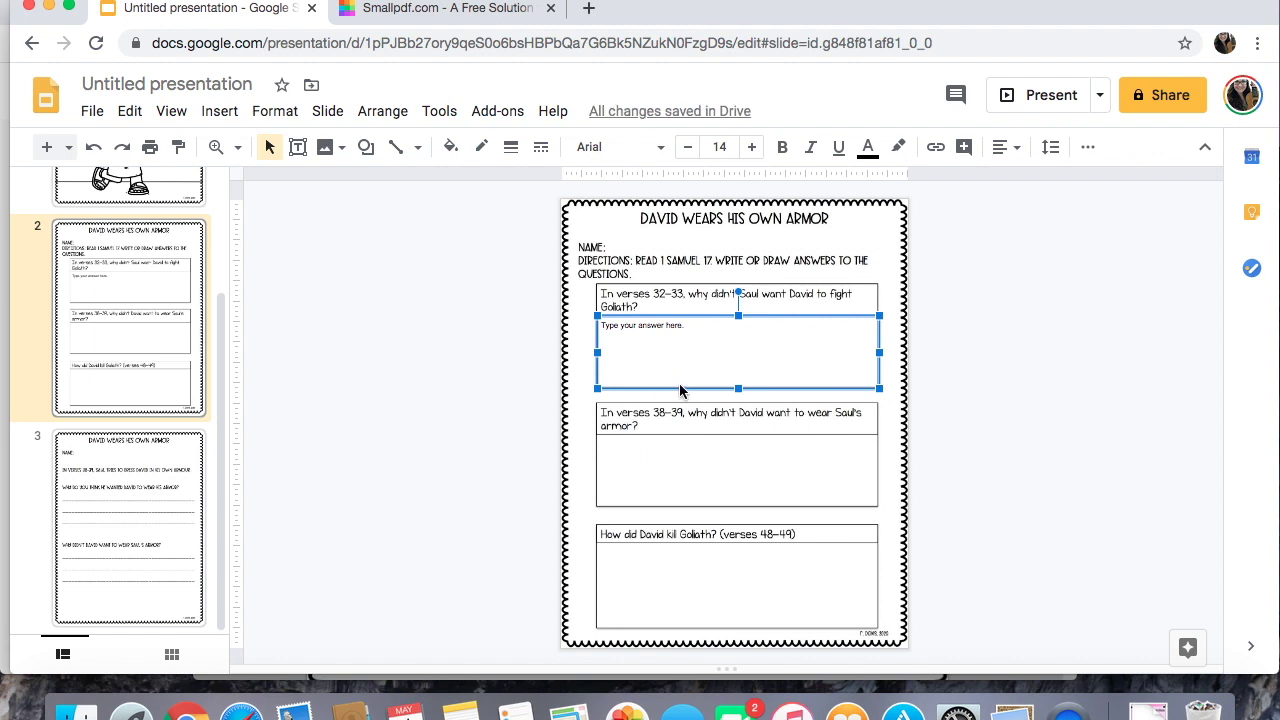
pyautogui.rightClick(678, 392)
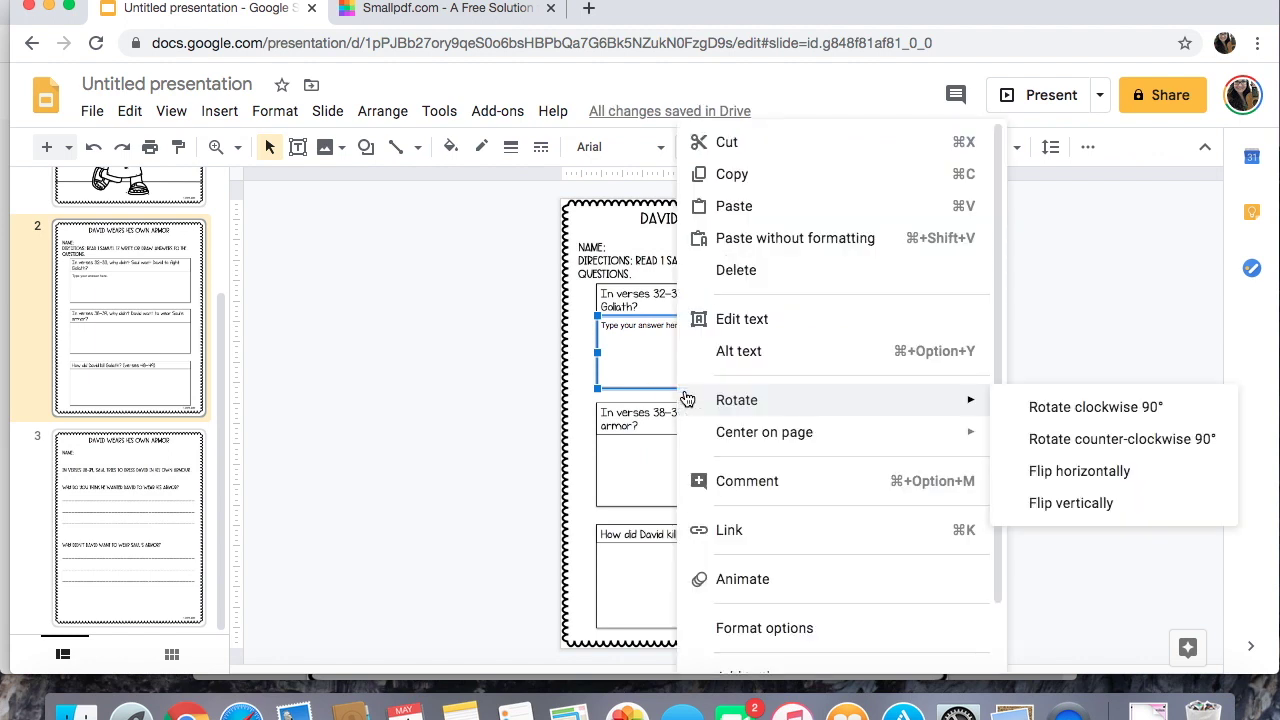
pyautogui.click(729, 175)
pyautogui.rightClick(524, 395)
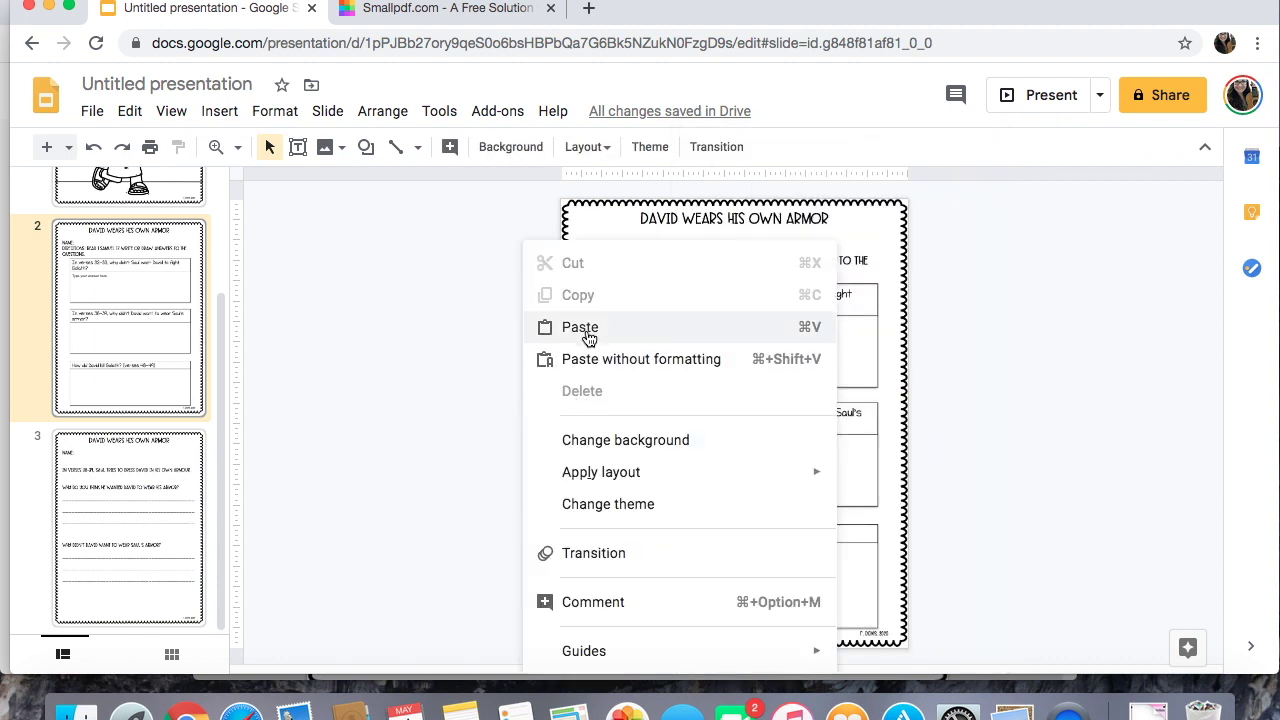
pyautogui.click(586, 328)
pyautogui.moveTo(647, 397); pyautogui.dragTo(644, 507)
pyautogui.rightClick(590, 396)
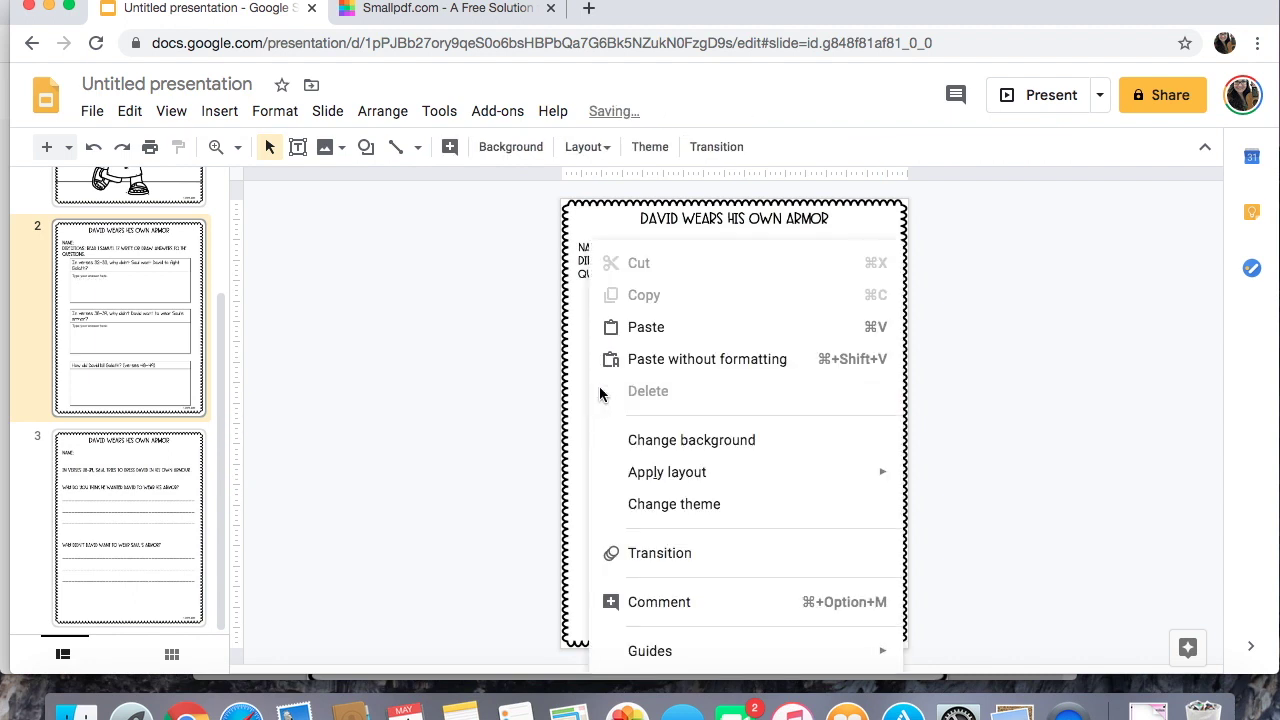
pyautogui.click(647, 330)
pyautogui.moveTo(663, 401); pyautogui.dragTo(651, 612)
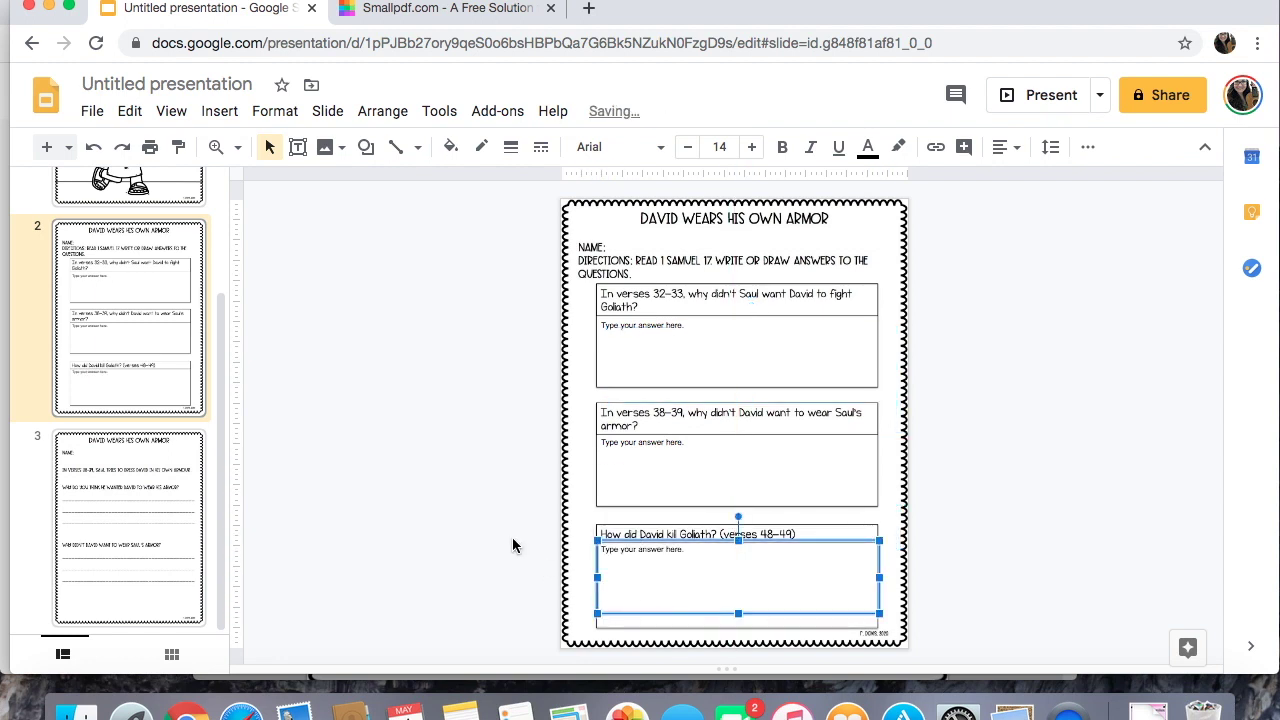
pyautogui.click(512, 545)
pyautogui.click(663, 337)
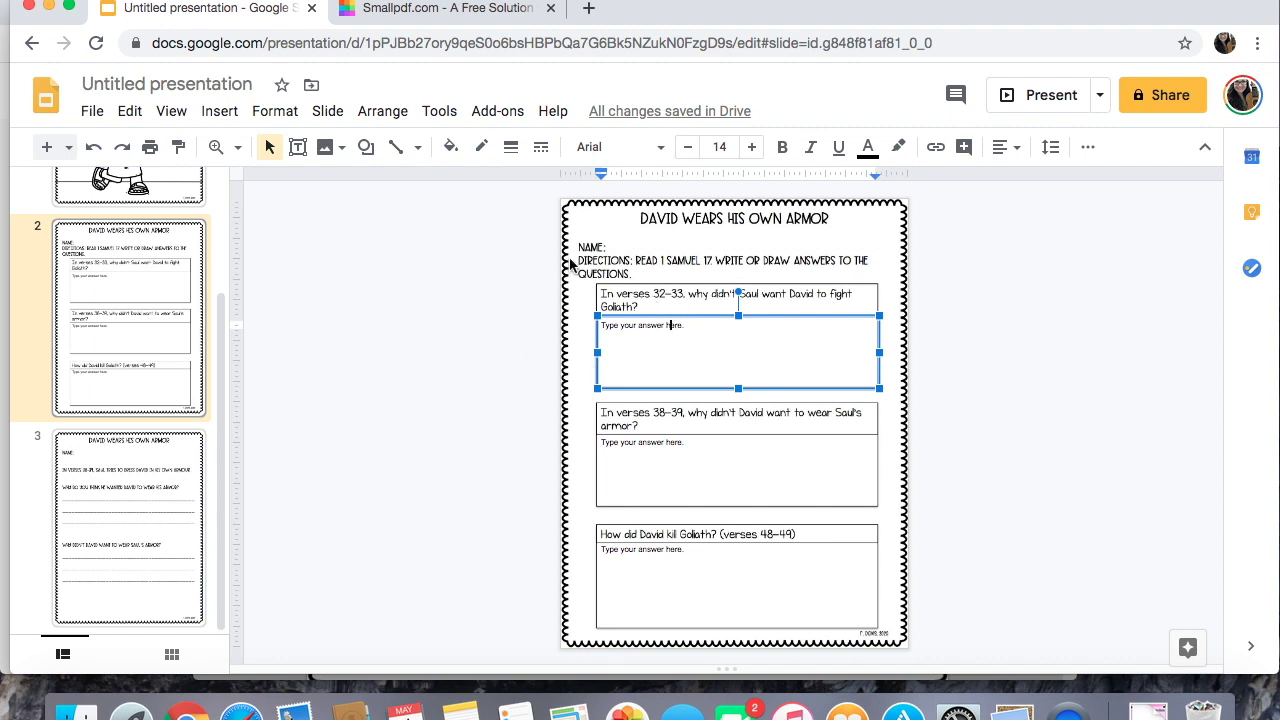
# - Paste two copies of the answer text box on the third slide, one under each question
pyautogui.click(180, 480)
pyautogui.click(180, 480)
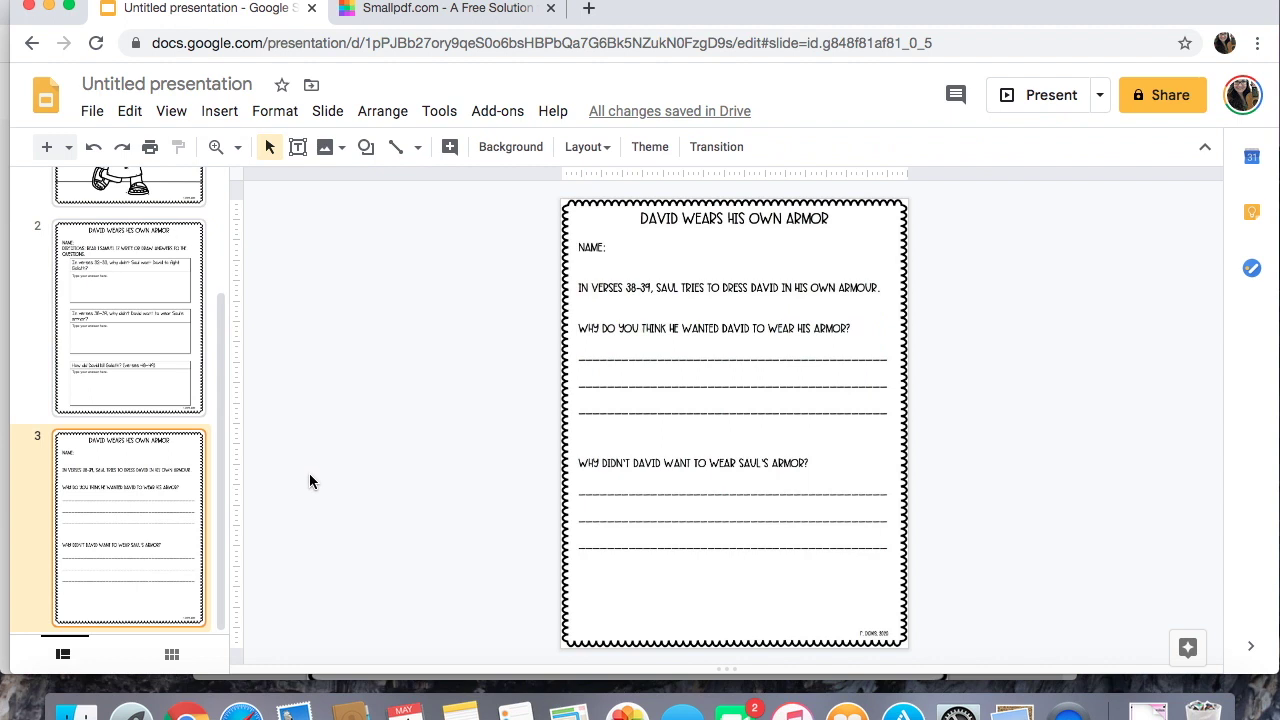
pyautogui.rightClick(492, 352)
pyautogui.click(505, 326)
pyautogui.moveTo(626, 357); pyautogui.dragTo(622, 404)
pyautogui.rightClick(484, 376)
pyautogui.click(537, 326)
pyautogui.moveTo(658, 386); pyautogui.dragTo(637, 536)
# - Widen the answer text boxes on the third slide to fit the width of the printed answer lines
pyautogui.moveTo(868, 514); pyautogui.dragTo(880, 493)
pyautogui.click(791, 360)
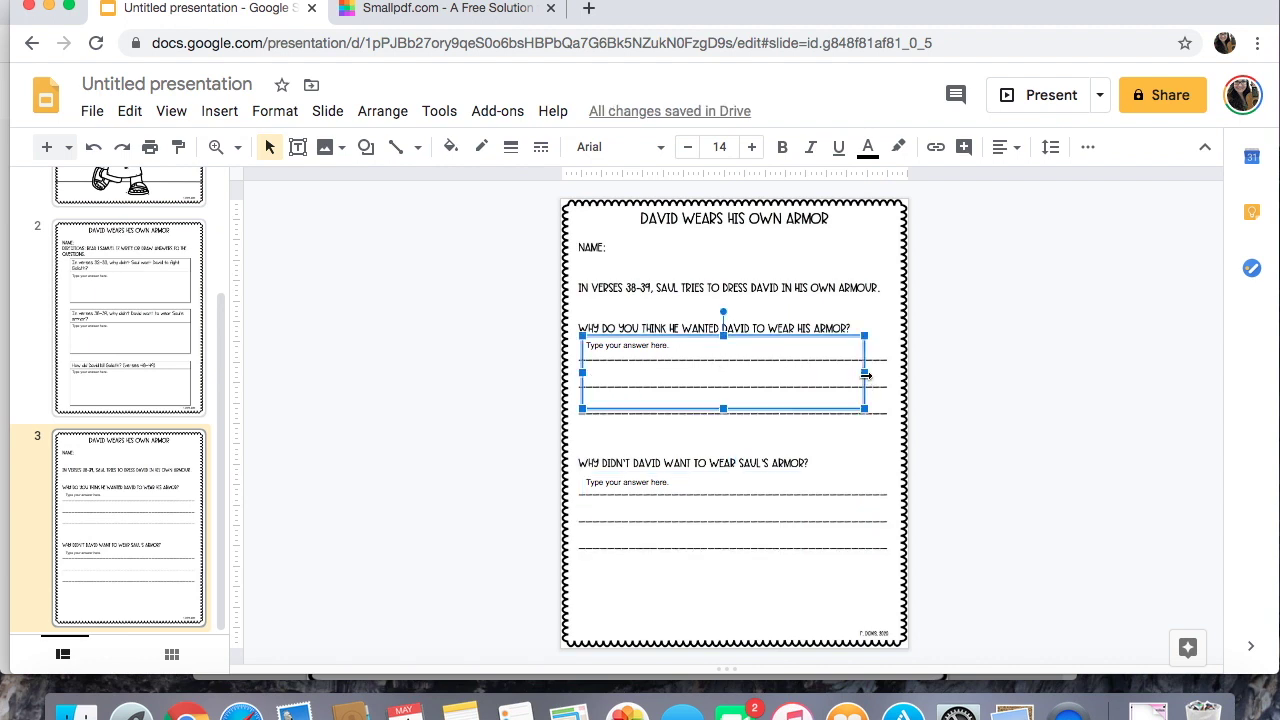
pyautogui.moveTo(866, 375); pyautogui.dragTo(888, 375)
pyautogui.moveTo(581, 372); pyautogui.dragTo(574, 372)
pyautogui.click(491, 428)
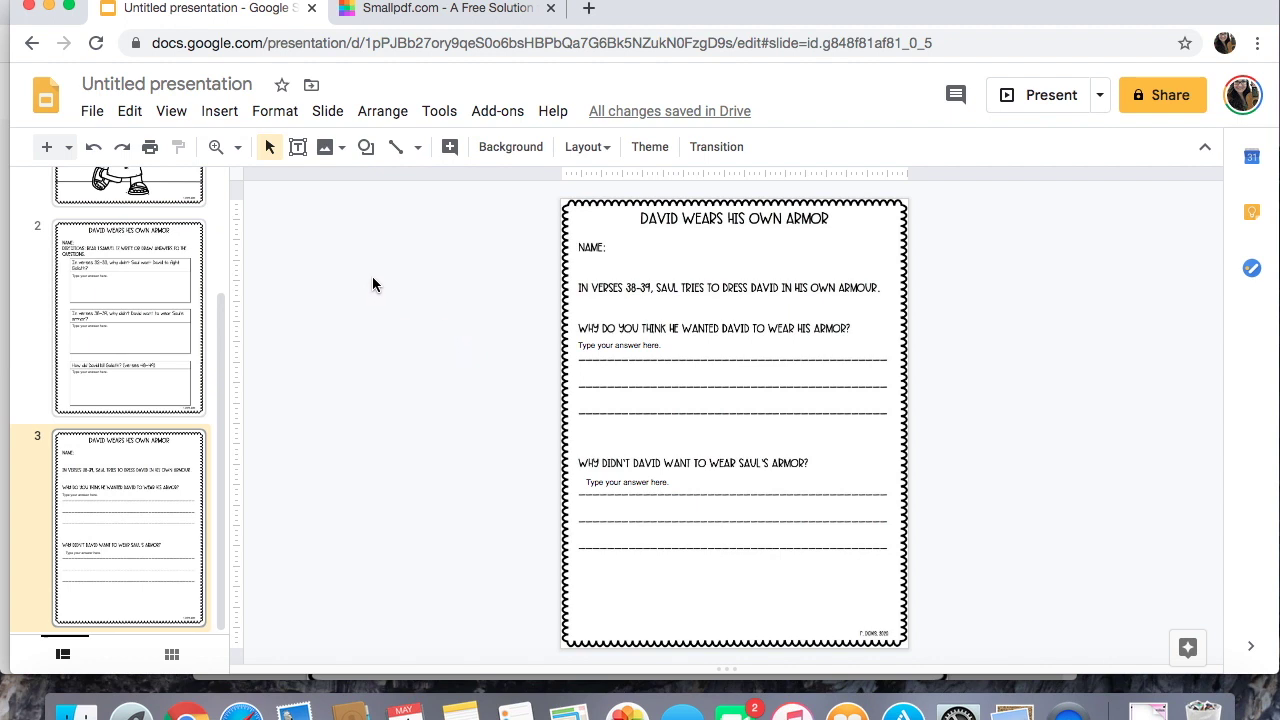
# - Review the first and second slides and look over the available shape and line drawing options
pyautogui.scroll(1, 149, 248)
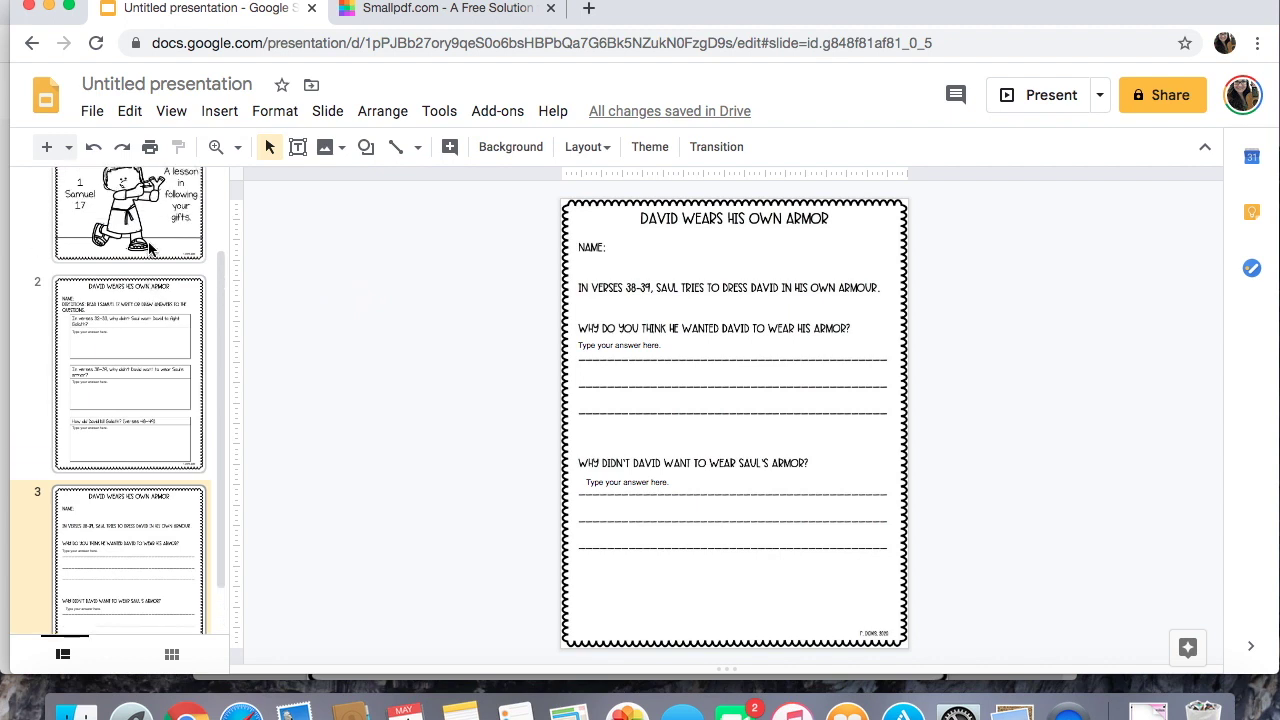
pyautogui.scroll(3, 150, 248)
pyautogui.click(152, 238)
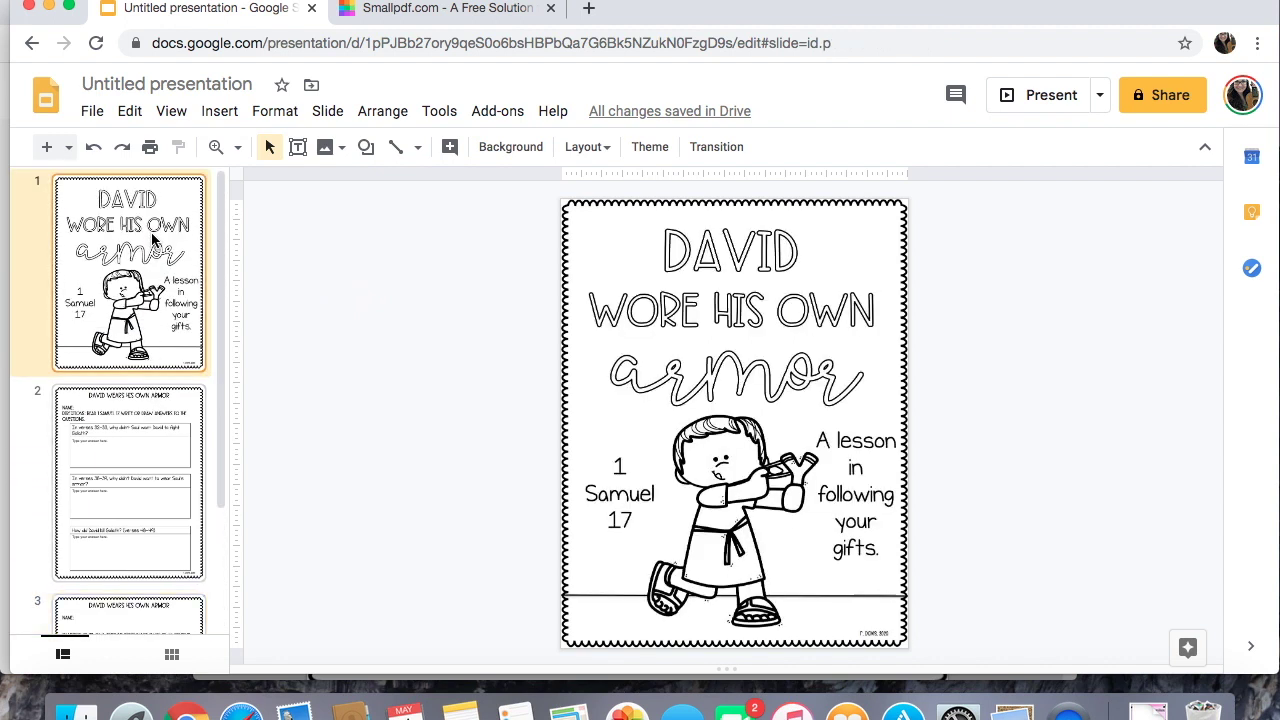
pyautogui.click(160, 452)
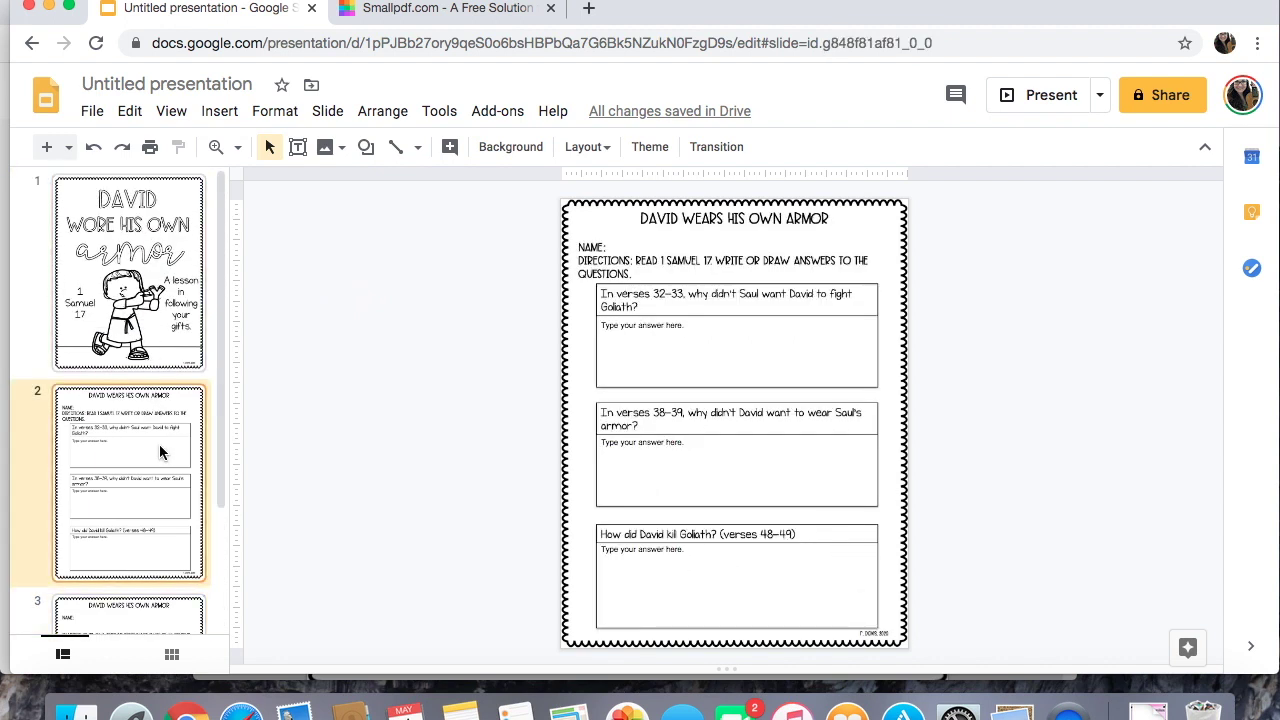
pyautogui.click(119, 339)
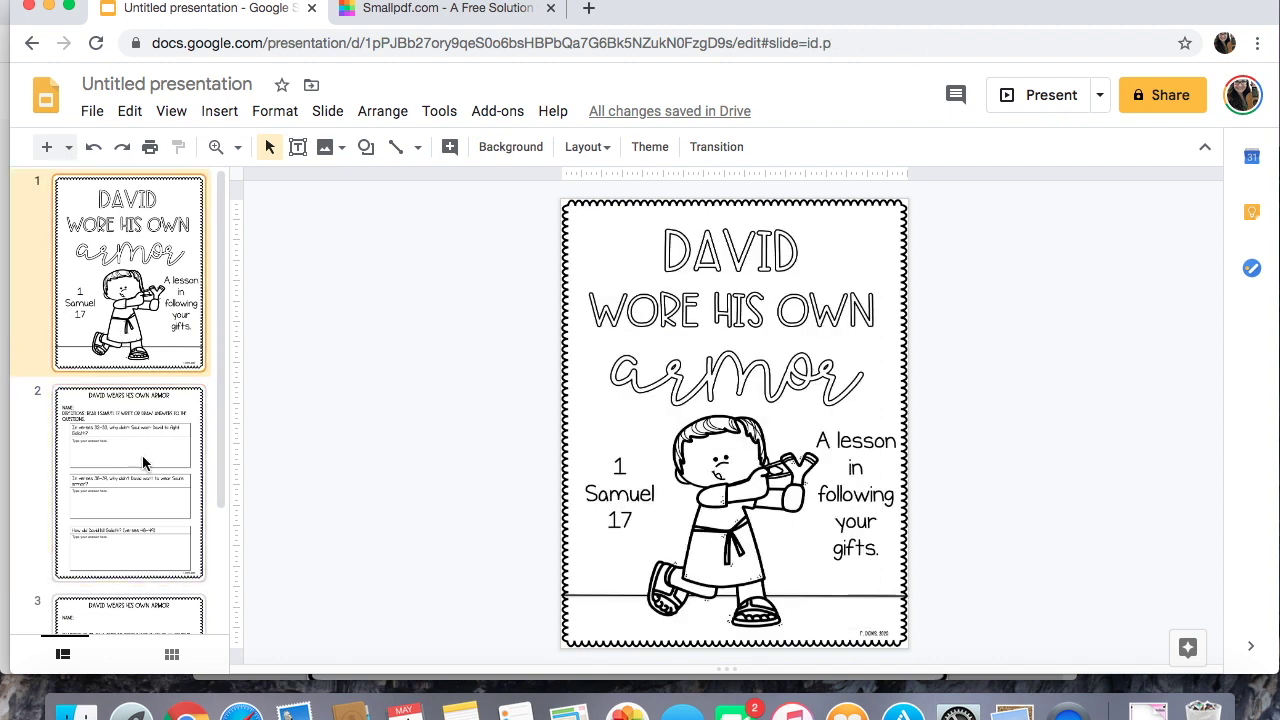
pyautogui.click(366, 147)
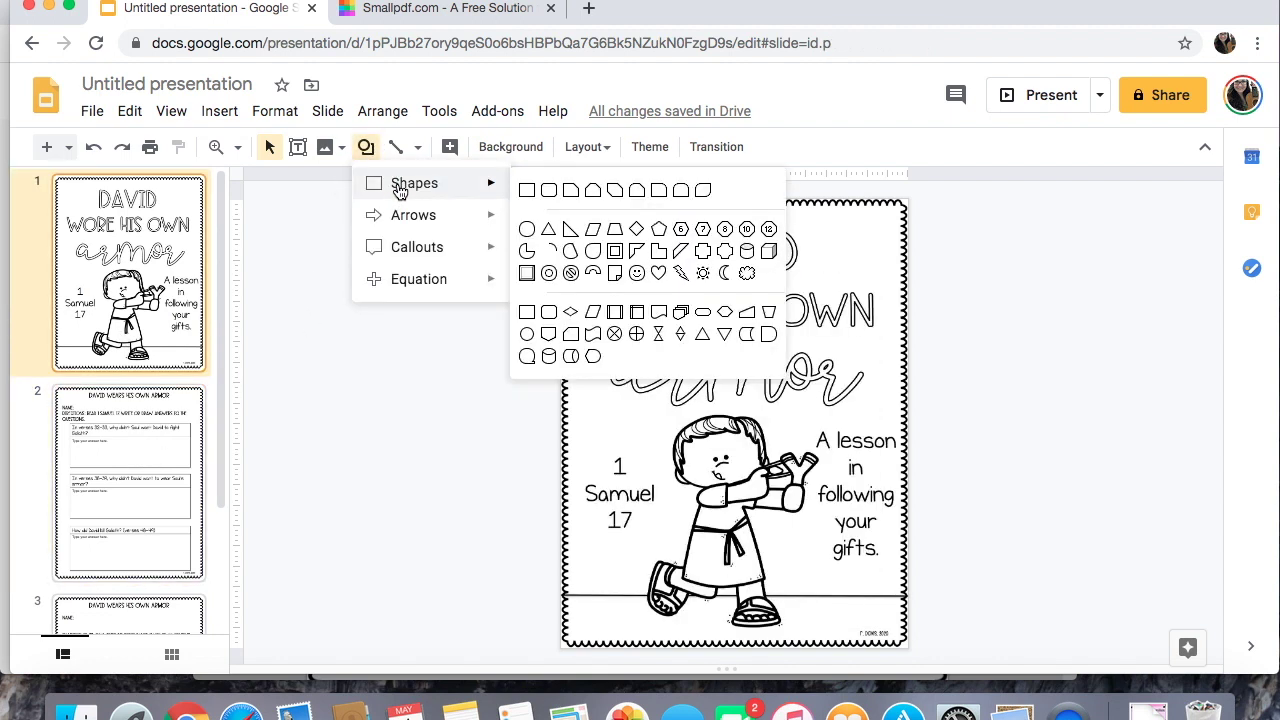
pyautogui.click(283, 233)
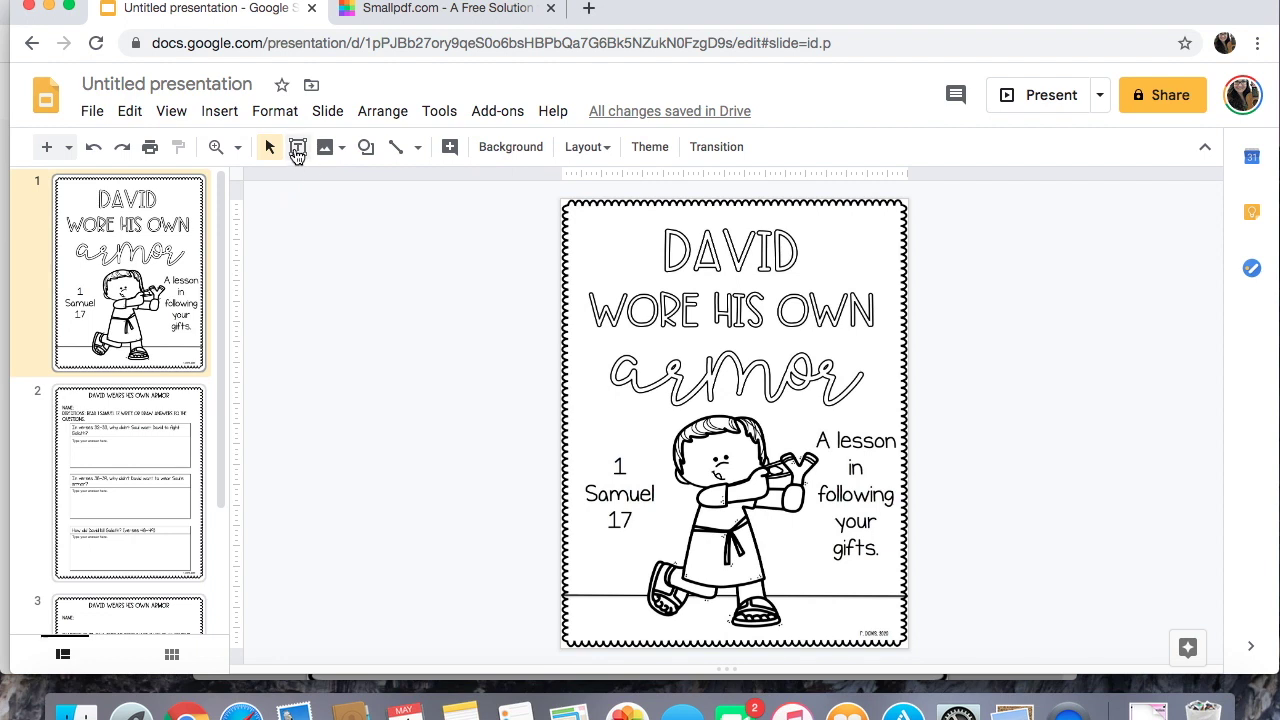
pyautogui.click(418, 152)
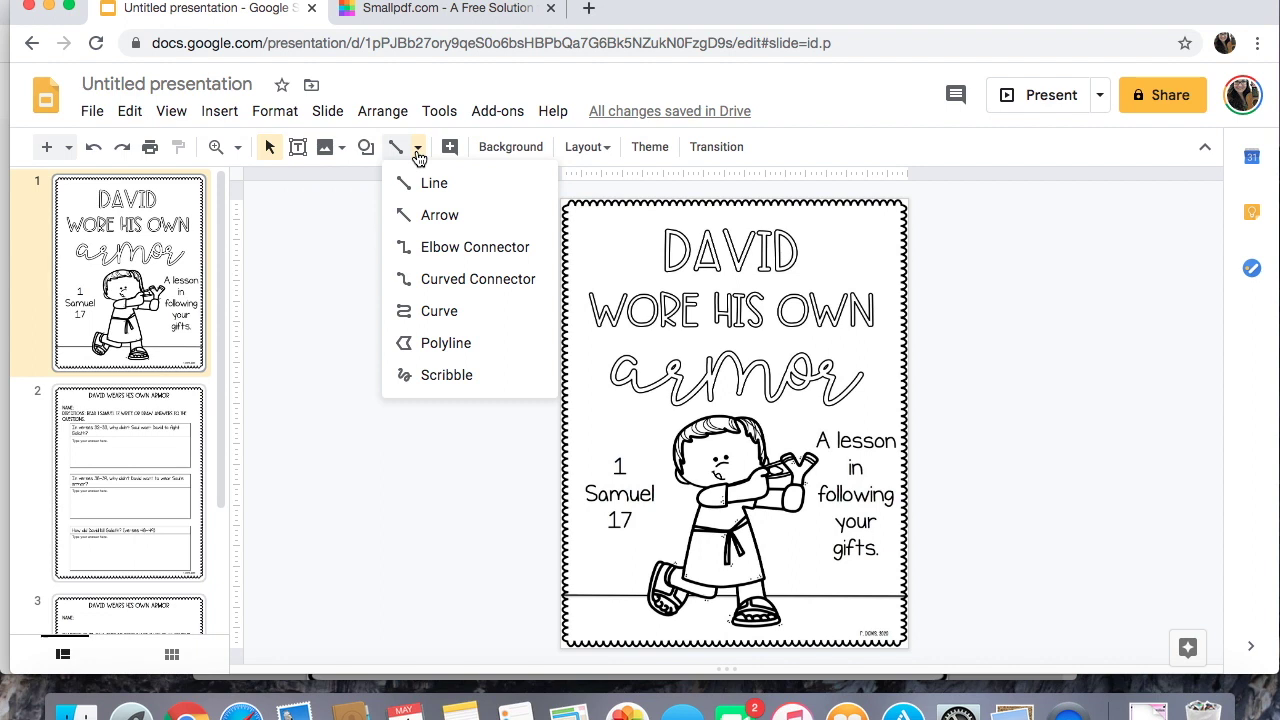
# - Draw a freehand scribble beside the first slide's page and delete it
pyautogui.click(446, 375)
pyautogui.moveTo(386, 393)
pyautogui.mouseDown()
pyautogui.moveTo(463, 414)
pyautogui.moveTo(580, 400)
pyautogui.moveTo(449, 389)
pyautogui.moveTo(437, 457)
pyautogui.mouseUp()
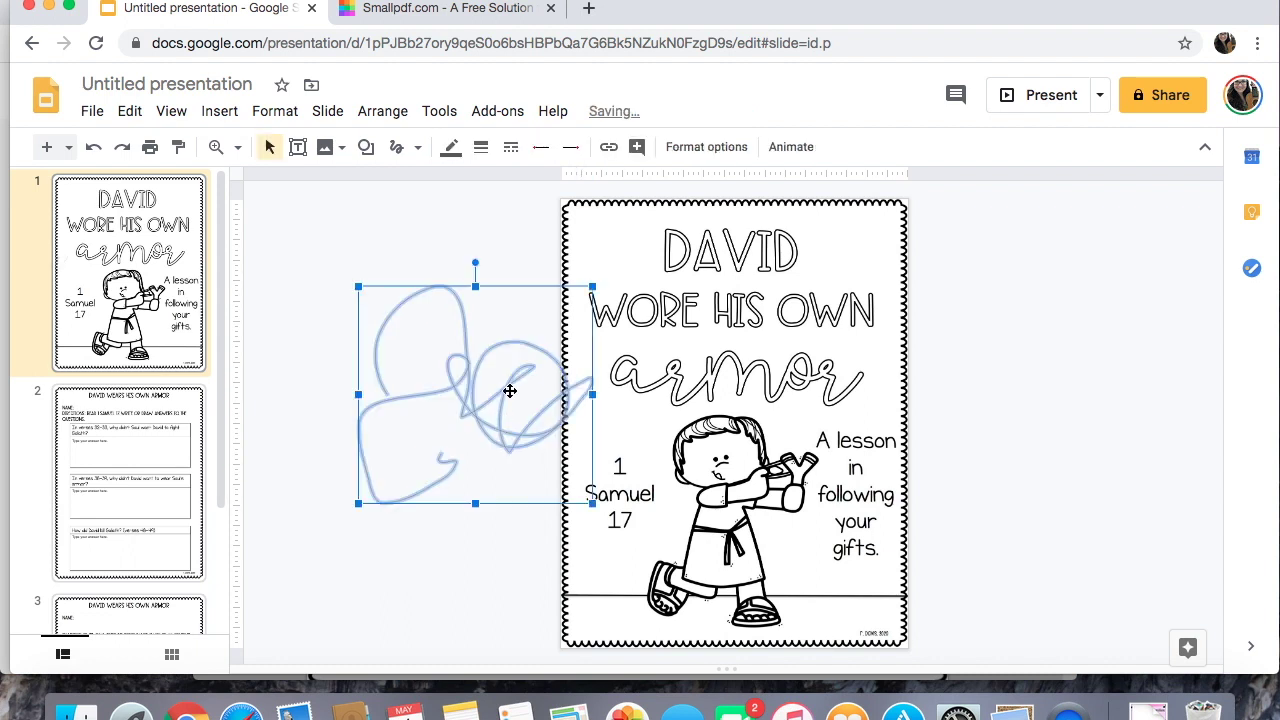
pyautogui.press('Delete')
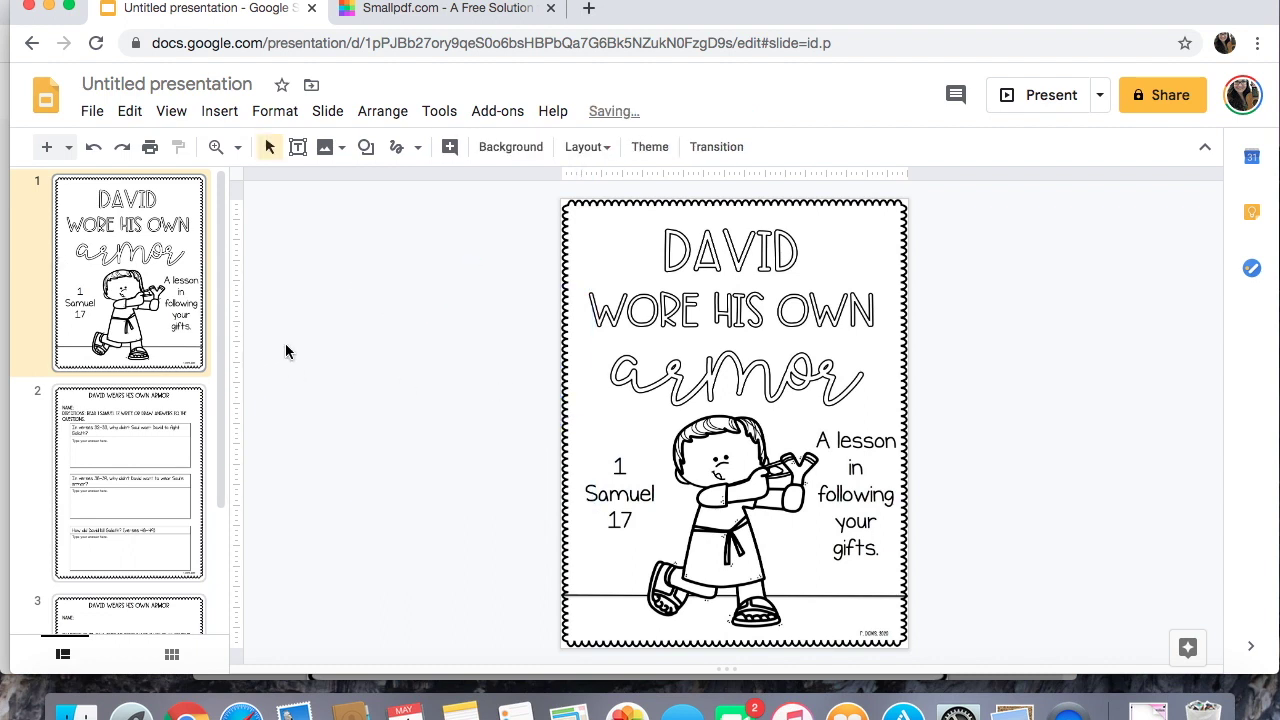
# - Search the web for "trumpet" images to insert on the first slide
pyautogui.click(341, 149)
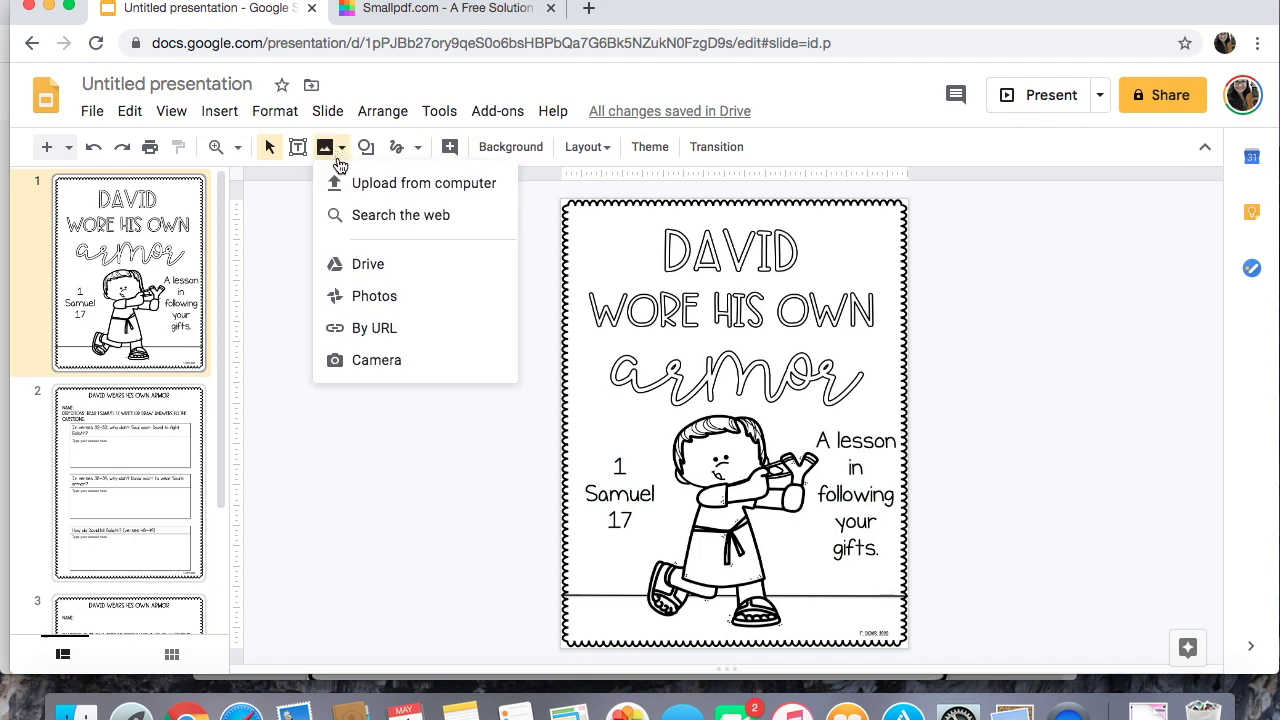
pyautogui.click(365, 217)
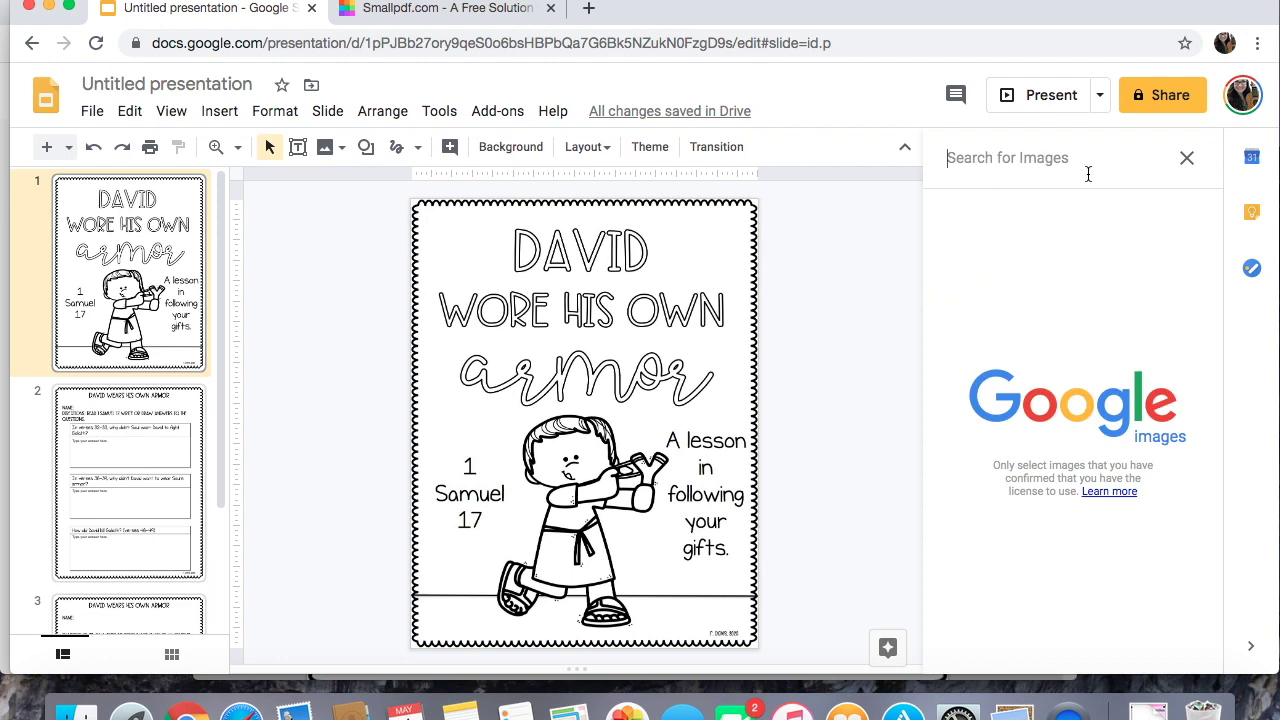
pyautogui.write('trub')
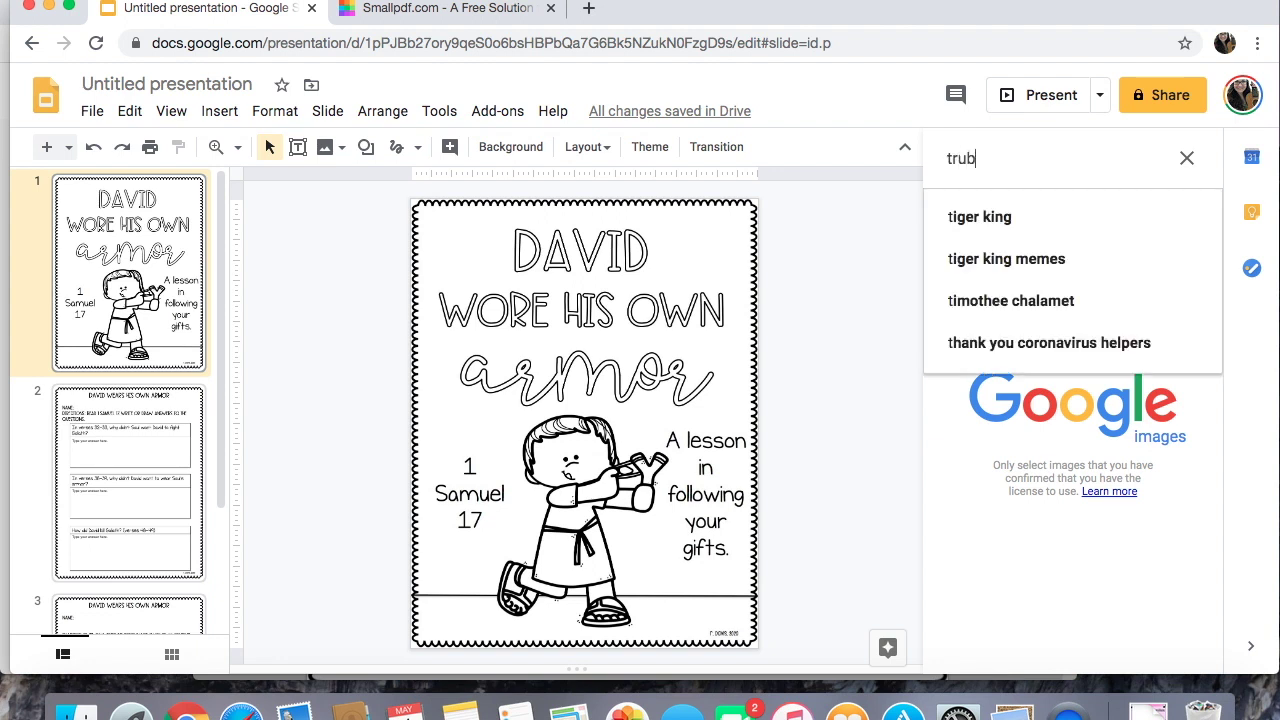
pyautogui.press('BackSpace')
pyautogui.write('mpet')
pyautogui.press('Return')
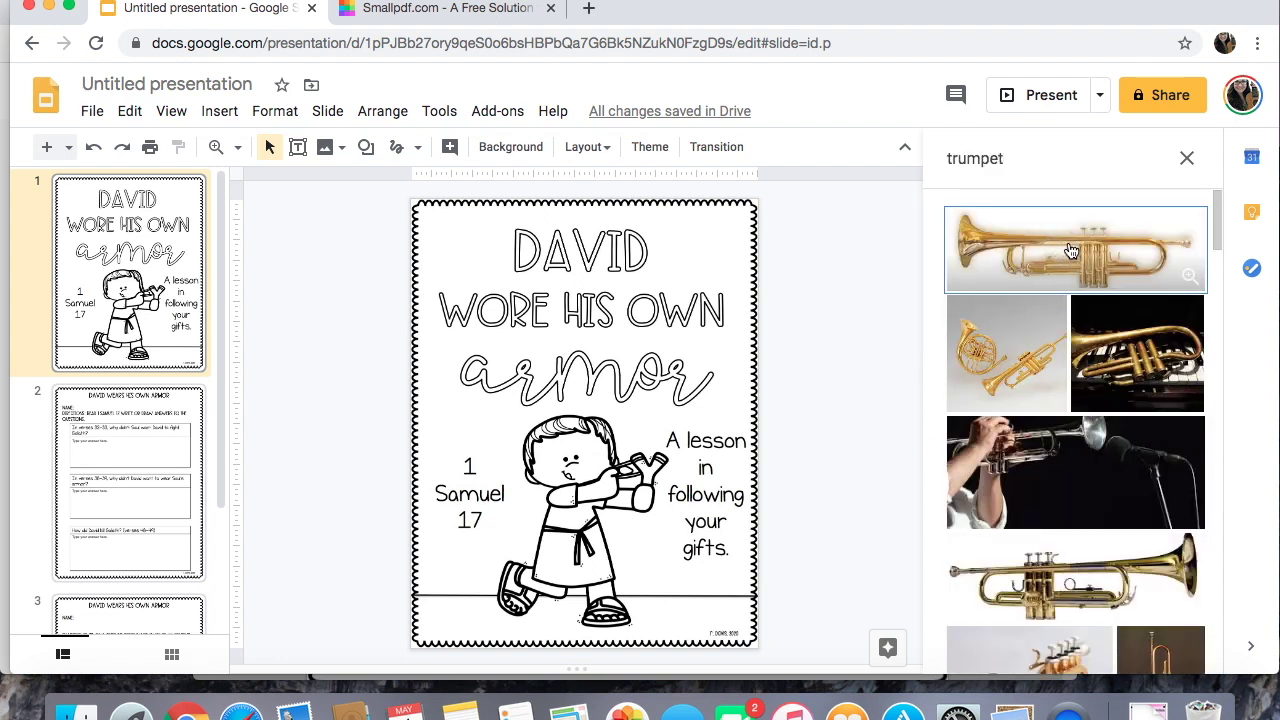
# - Insert the first trumpet picture on the first slide, delete it, and close the image search
pyautogui.moveTo(1086, 249); pyautogui.dragTo(706, 312)
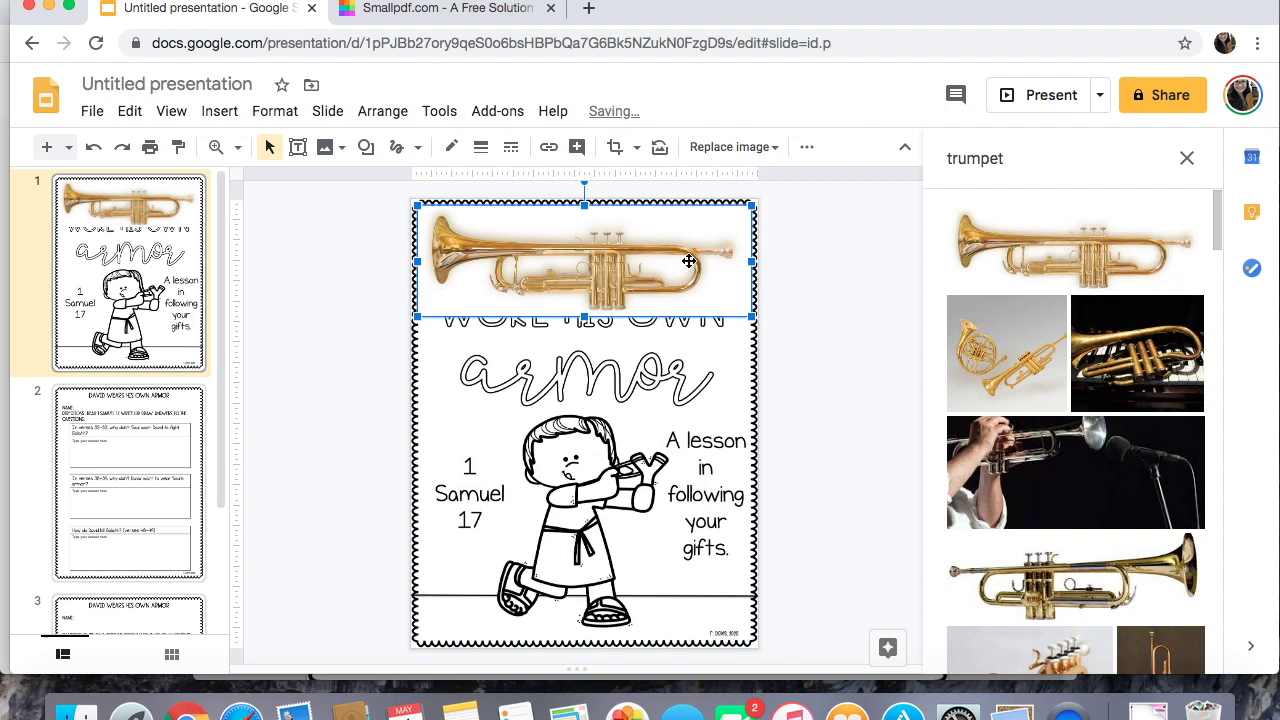
pyautogui.press('Delete')
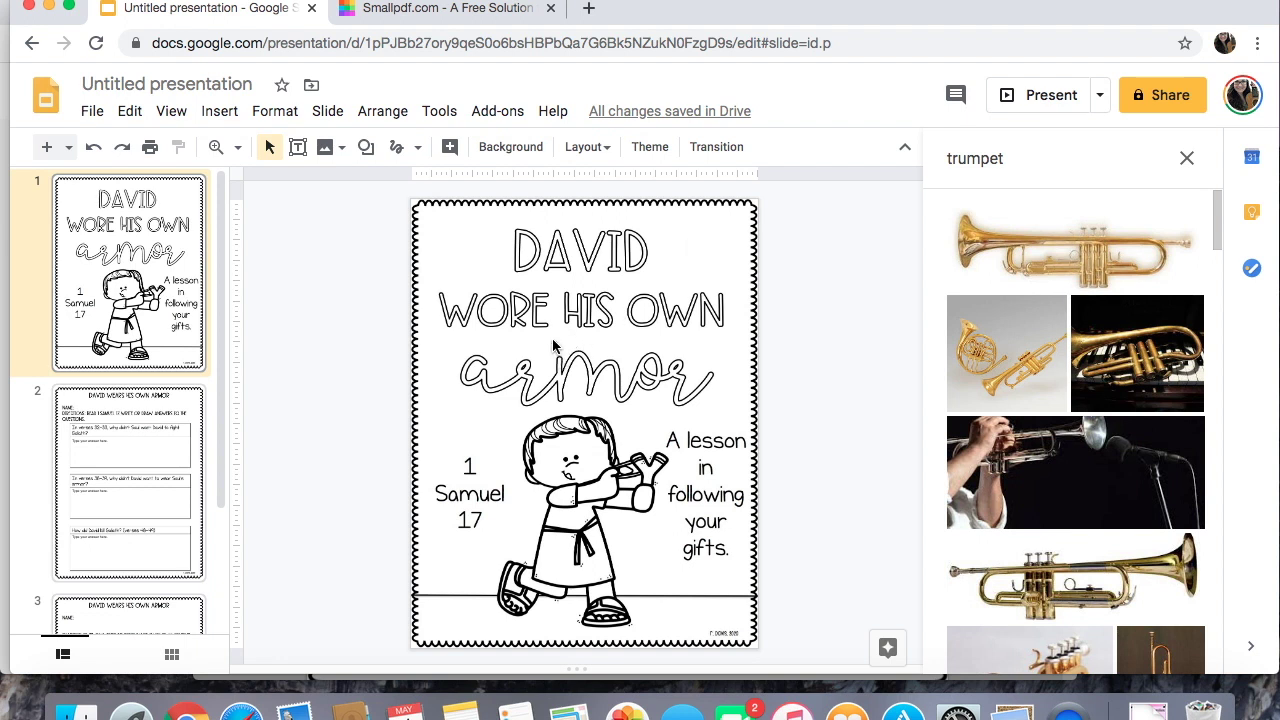
pyautogui.click(1187, 159)
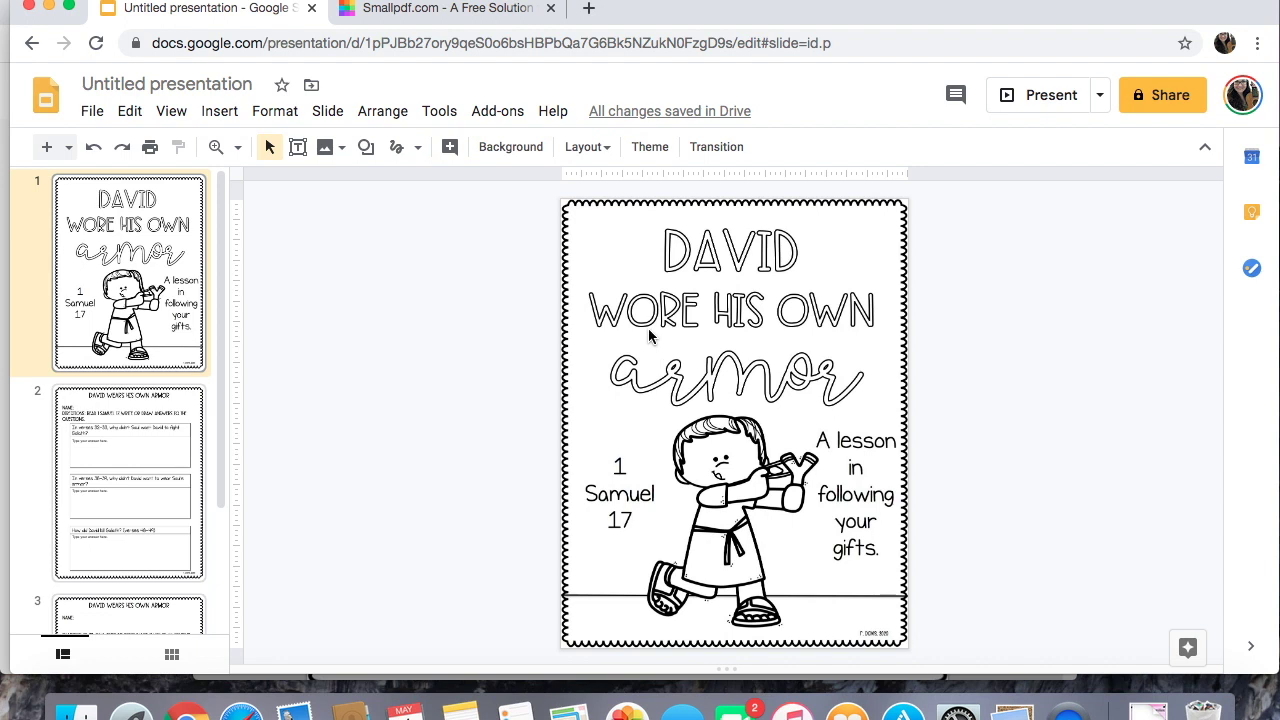
# - Switch to the Smallpdf site to look over its PDF conversion tools, and return to the Google Slides presentation
pyautogui.click(495, 18)
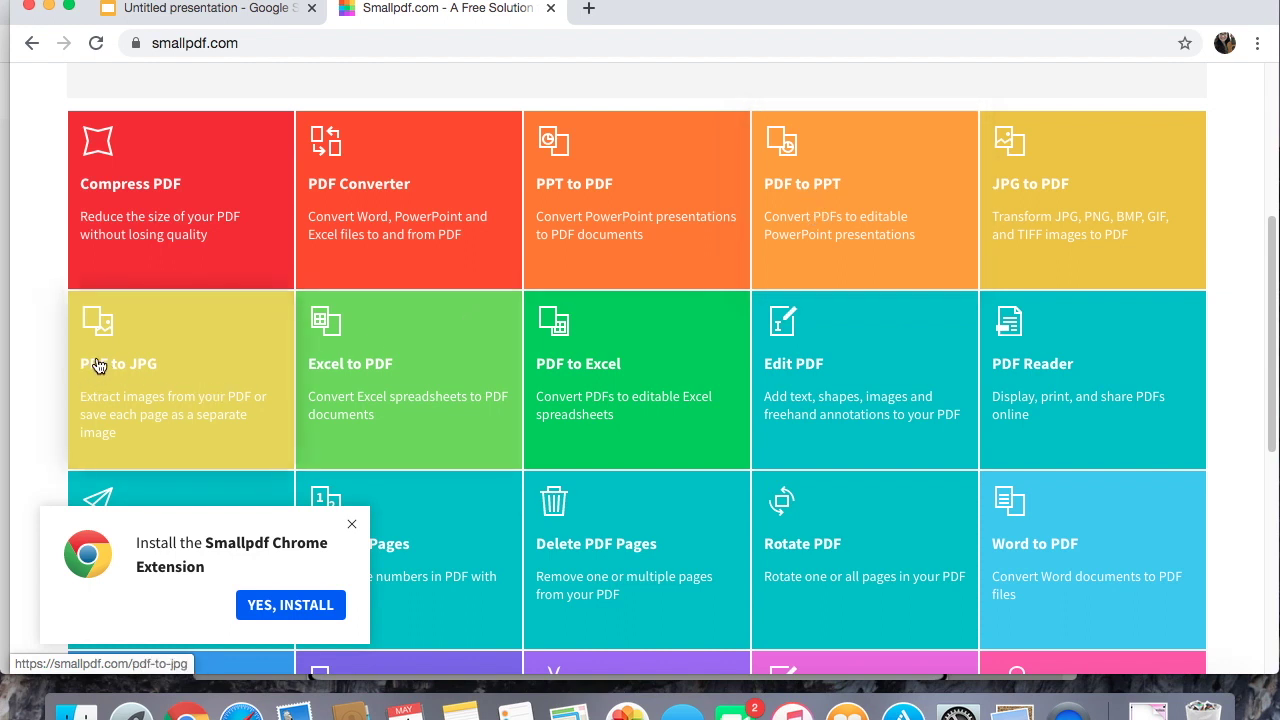
pyautogui.scroll(-3, 200, 412)
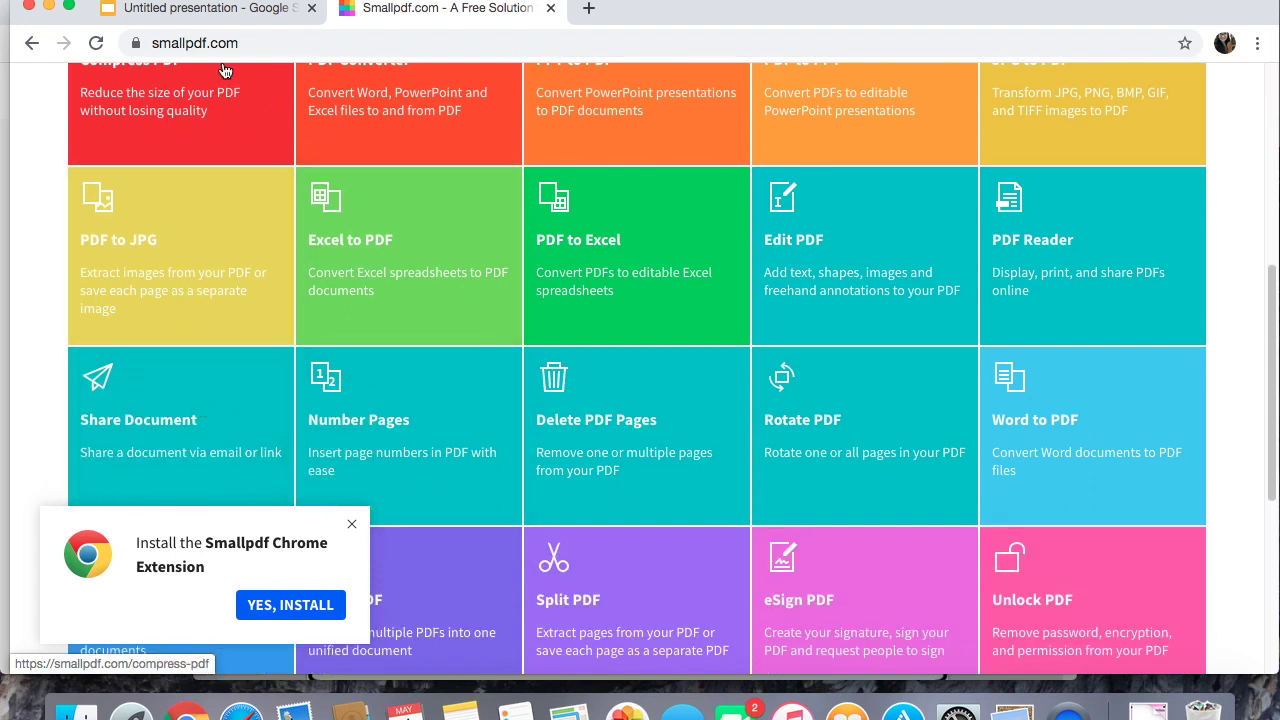
pyautogui.click(202, 9)
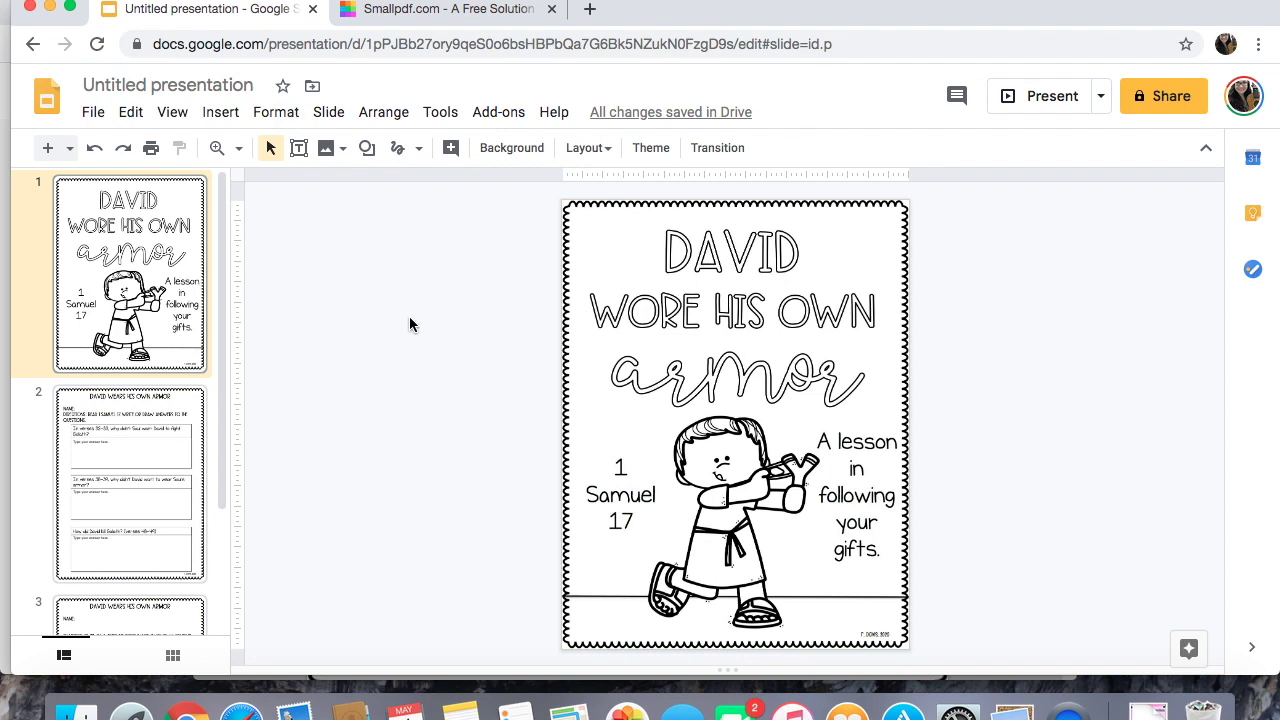